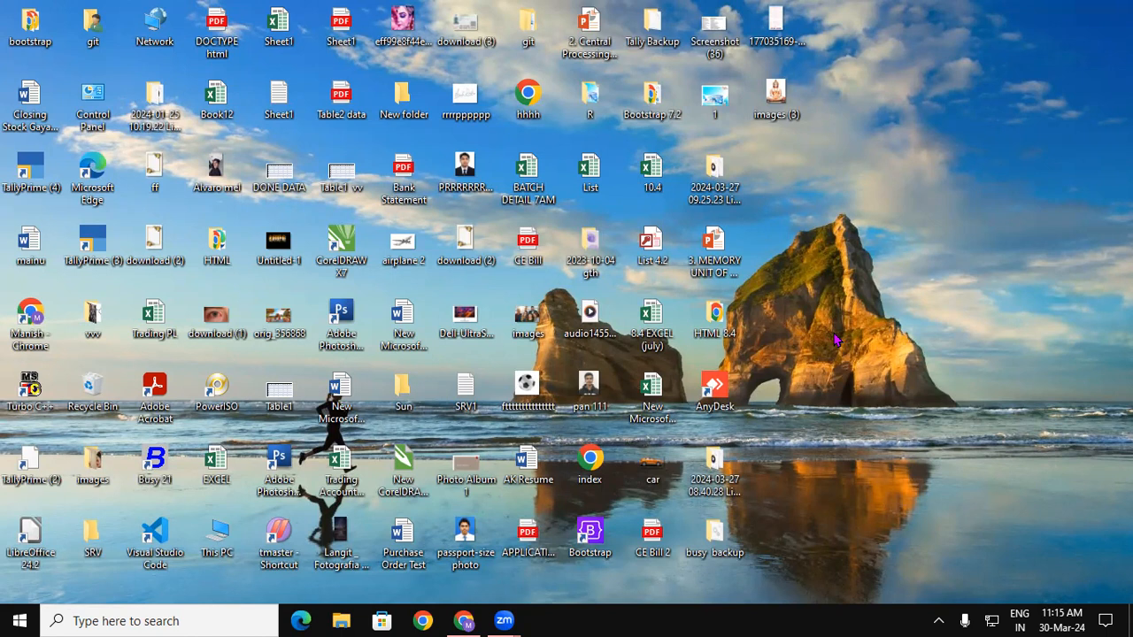
Launch LibreOffice Writer with a blank document and dismiss the Tip of the Day
{"action": "left_click", "coordinate": [139, 617]}
{"action": "type", "text": "li"}
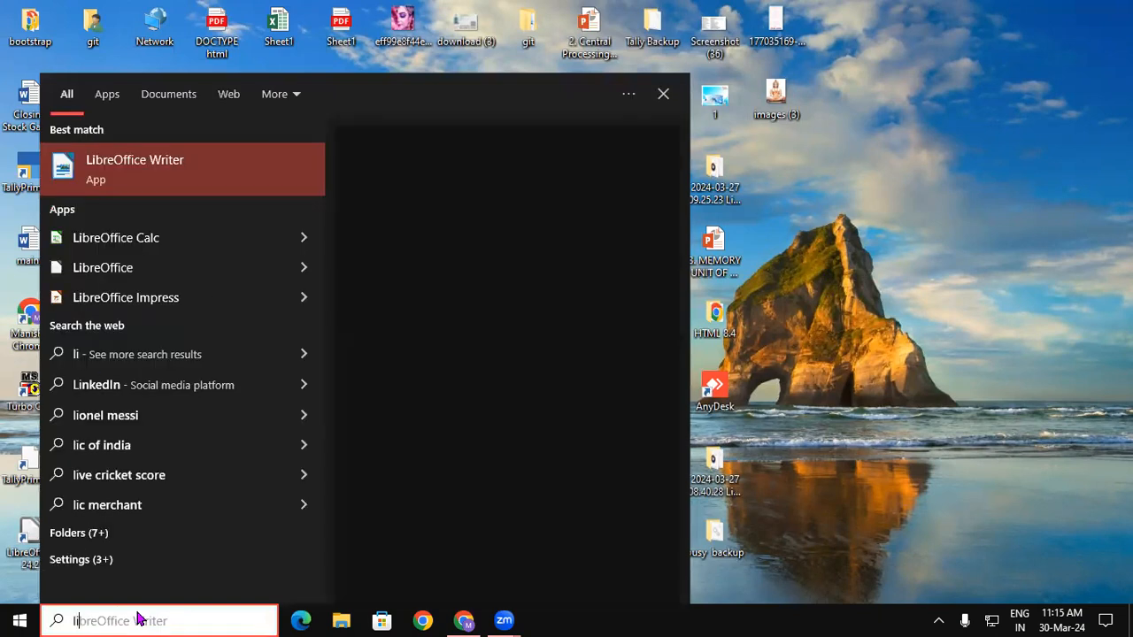
{"action": "key", "text": "Escape"}
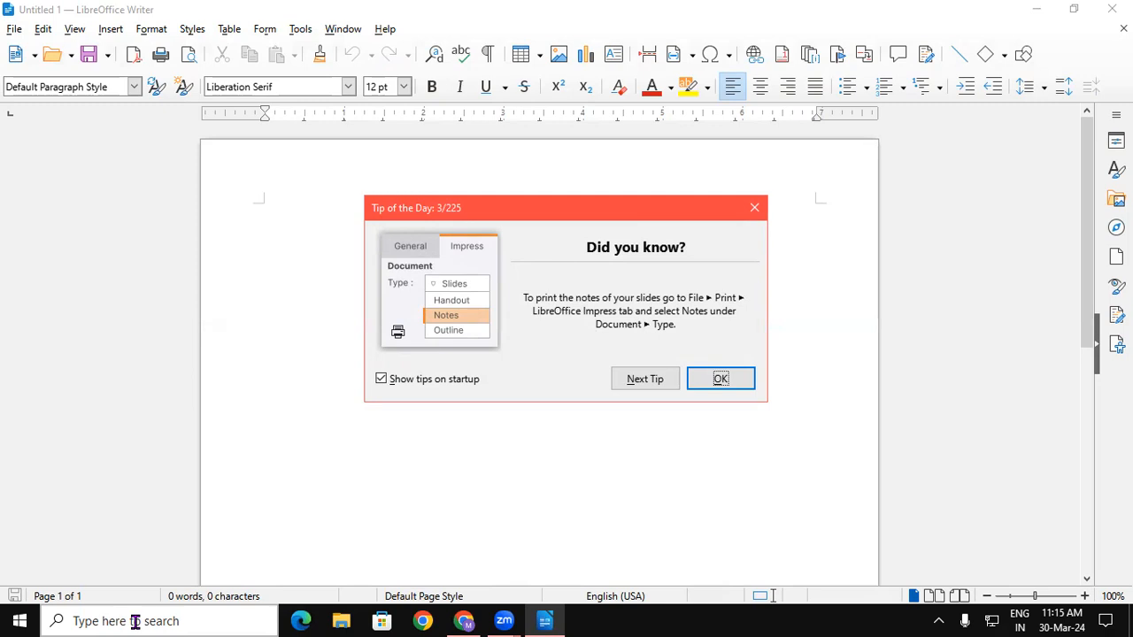
{"action": "left_click", "coordinate": [754, 207]}
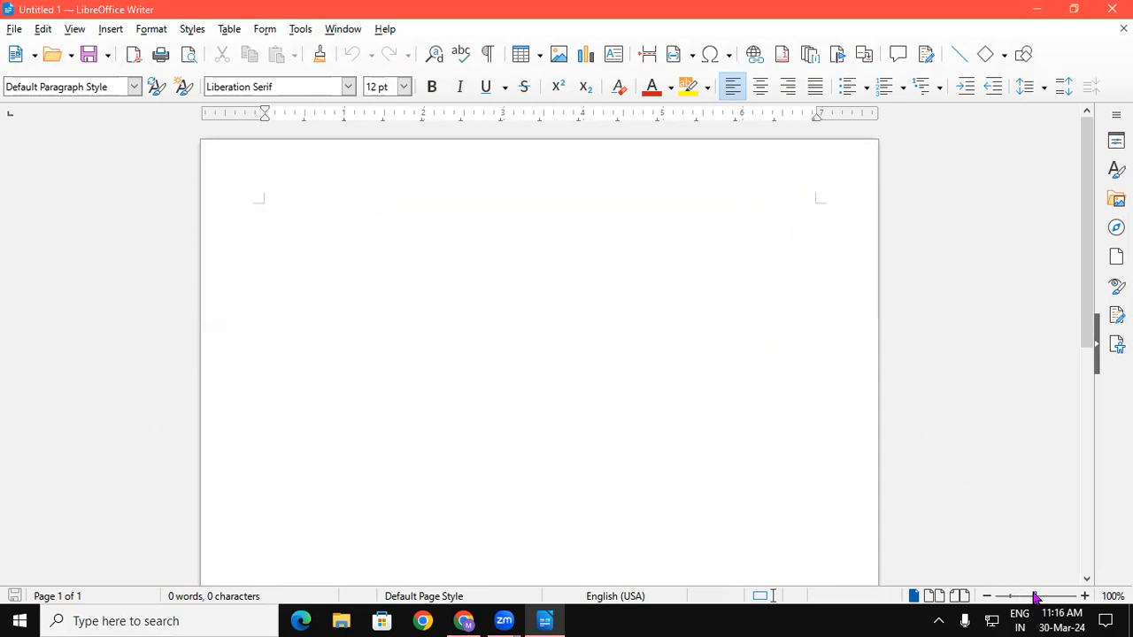
Zoom the blank page out to 20%, in to 600%, and return it to 100%
{"action": "left_click_drag", "start_coordinate": [1024, 599], "coordinate": [990, 598]}
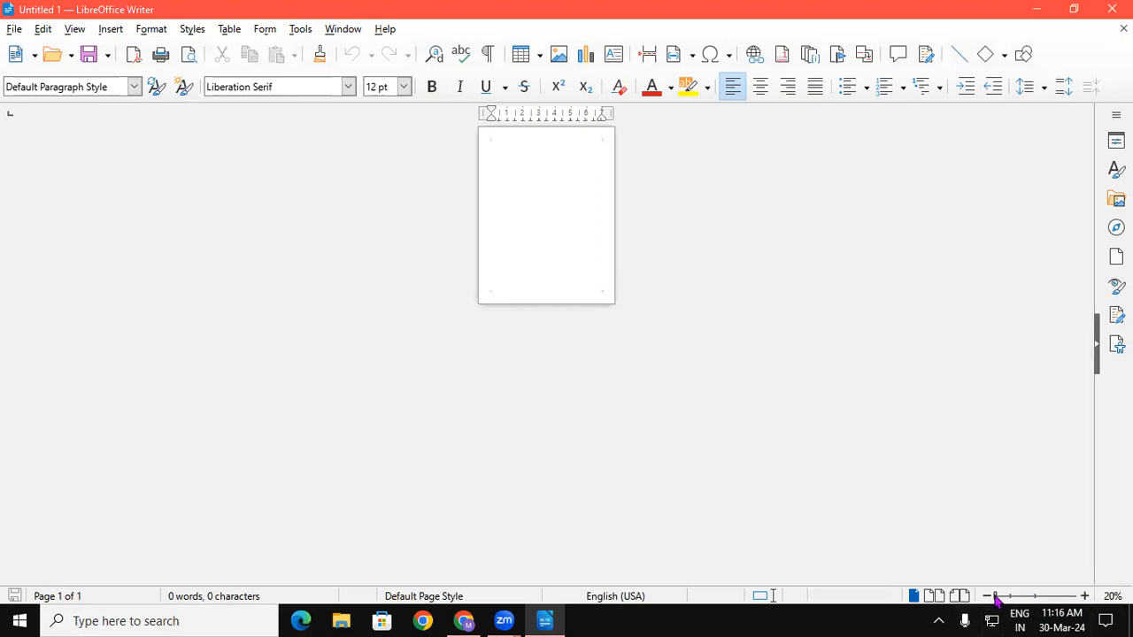
{"action": "left_click_drag", "start_coordinate": [995, 600], "coordinate": [1087, 596]}
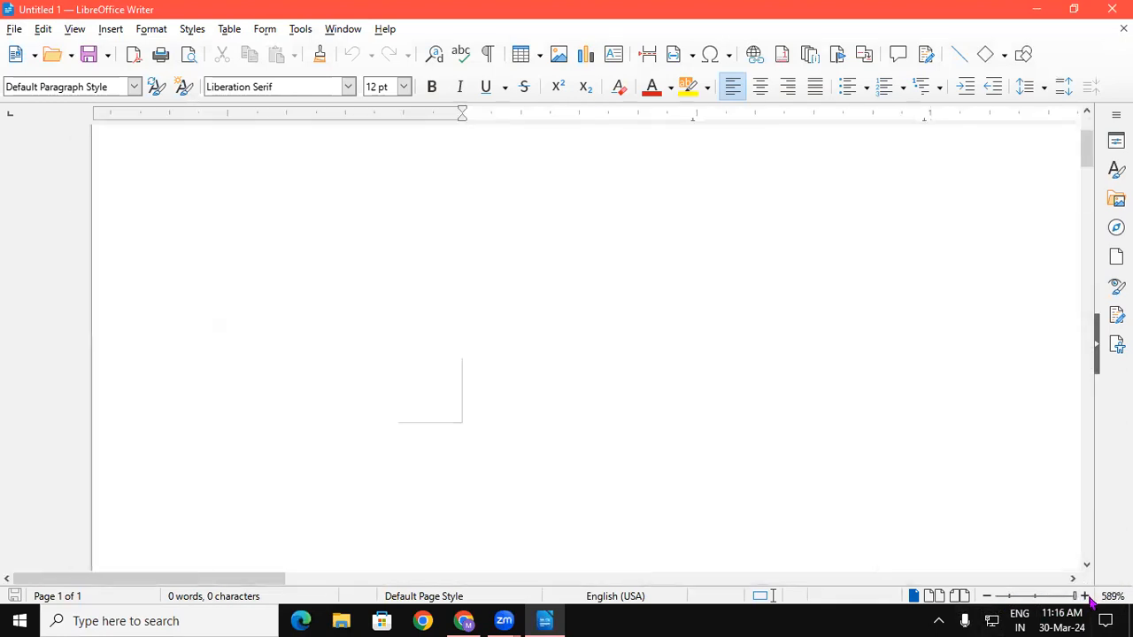
{"action": "left_click", "coordinate": [1087, 598]}
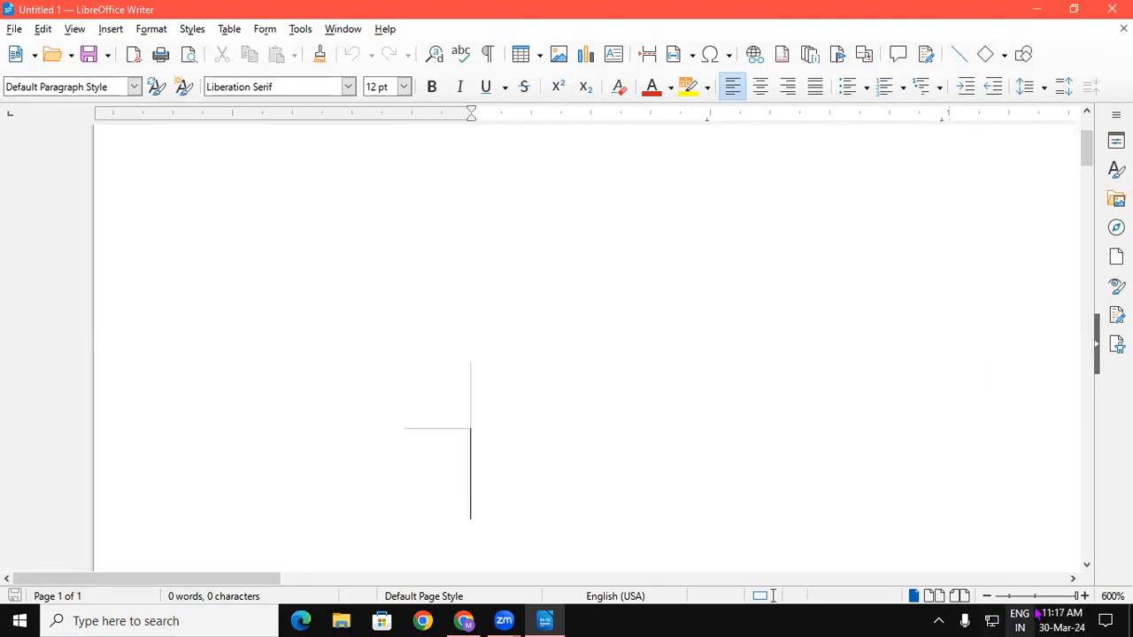
{"action": "left_click", "coordinate": [1034, 597]}
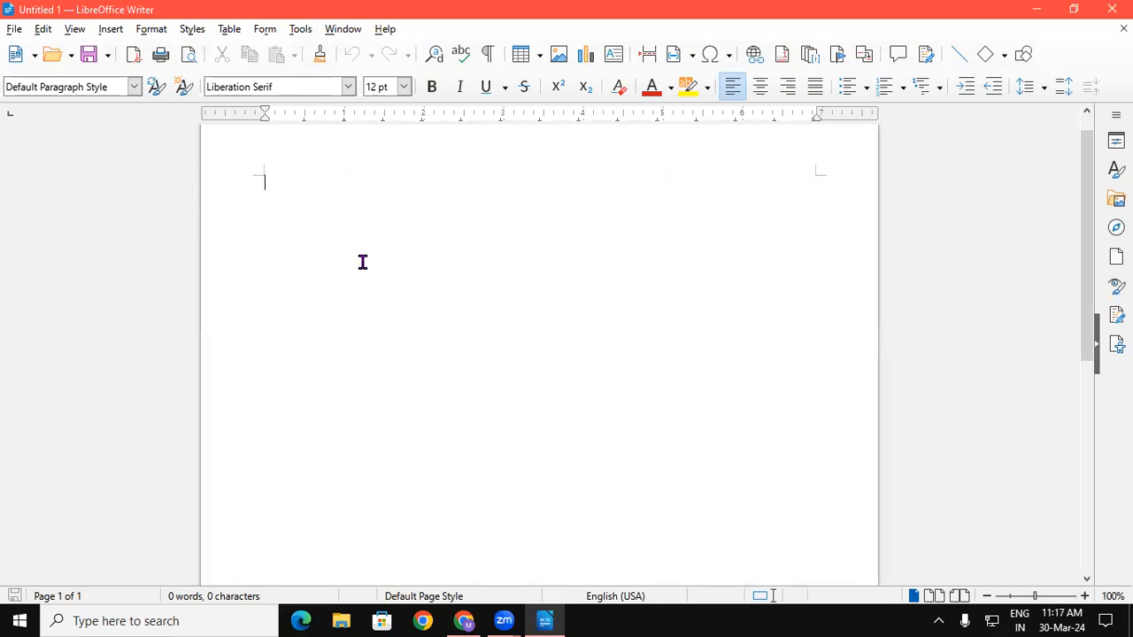
Insert the dummy text paragraph into the document with the AutoText shortcut dt
{"action": "type", "text": "dt"}
{"action": "key", "text": "F3"}
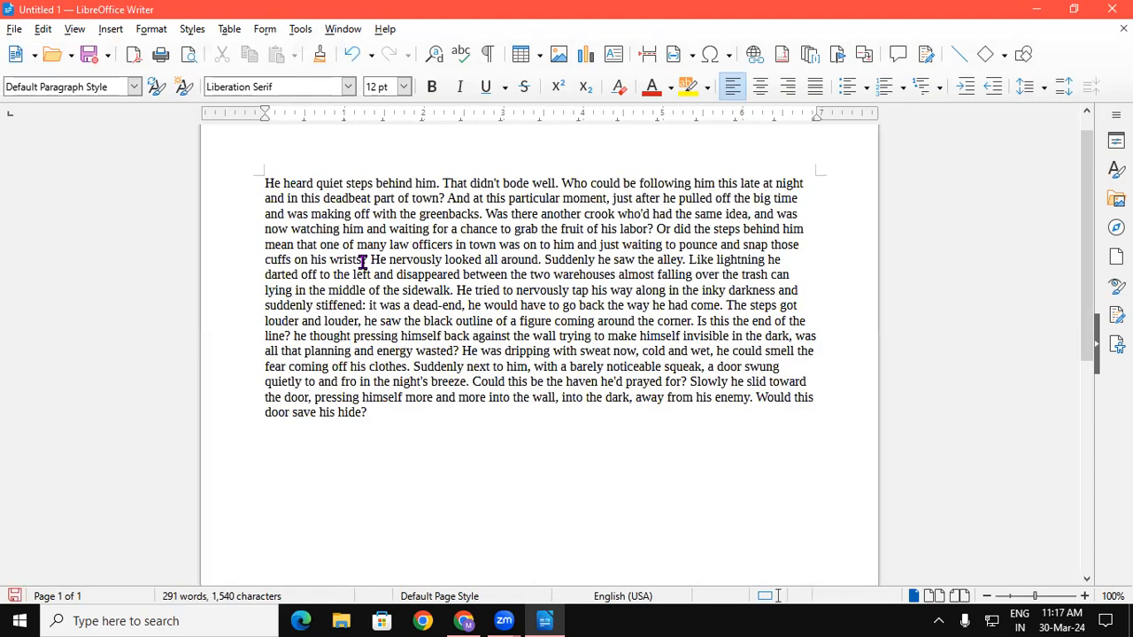
{"action": "left_click", "coordinate": [14, 29]}
{"action": "left_click", "coordinate": [74, 29]}
Switch to Chrome and search Google for "how many menu in libre office riter" in a new tab
{"action": "left_click", "coordinate": [473, 619]}
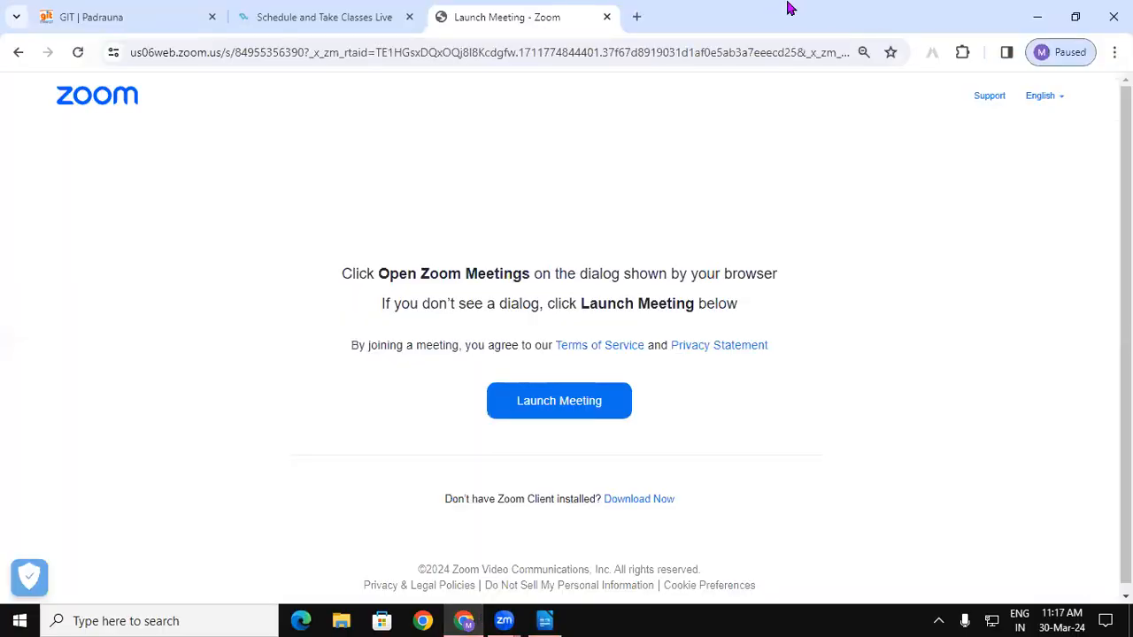
{"action": "left_click", "coordinate": [639, 18]}
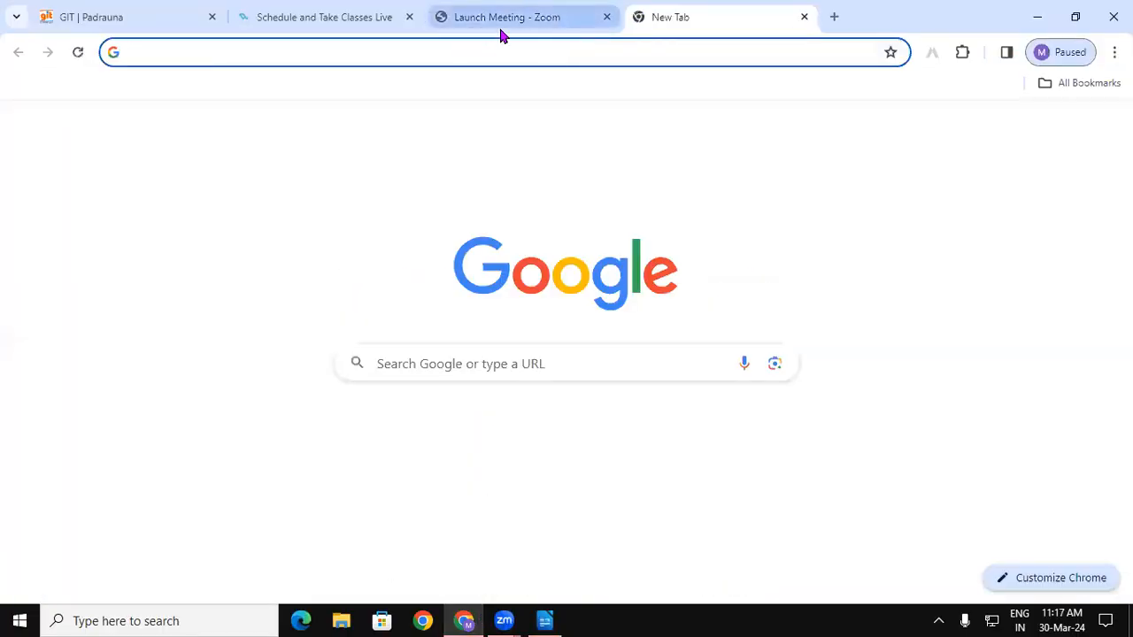
{"action": "type", "text": "how many"}
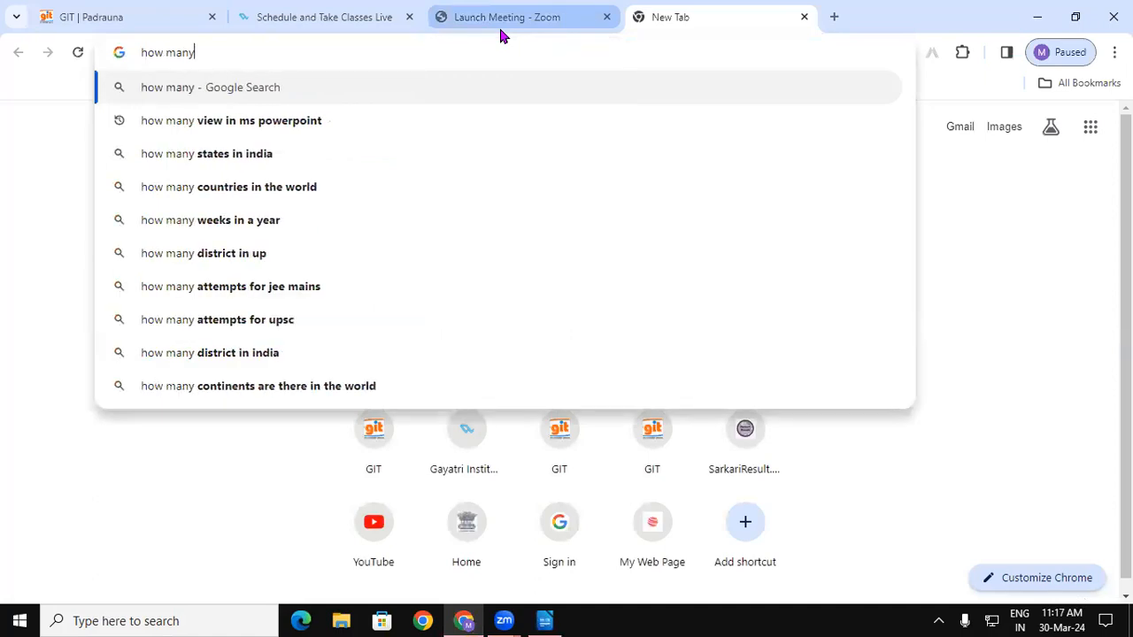
{"action": "type", "text": " menu in"}
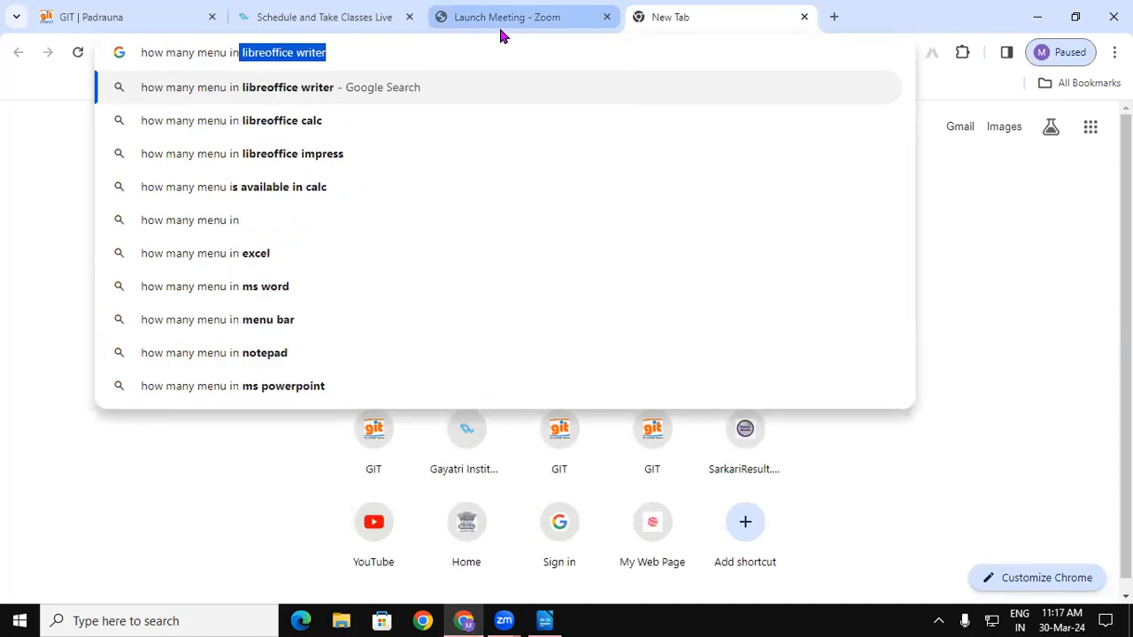
{"action": "key", "text": "BackSpace"}
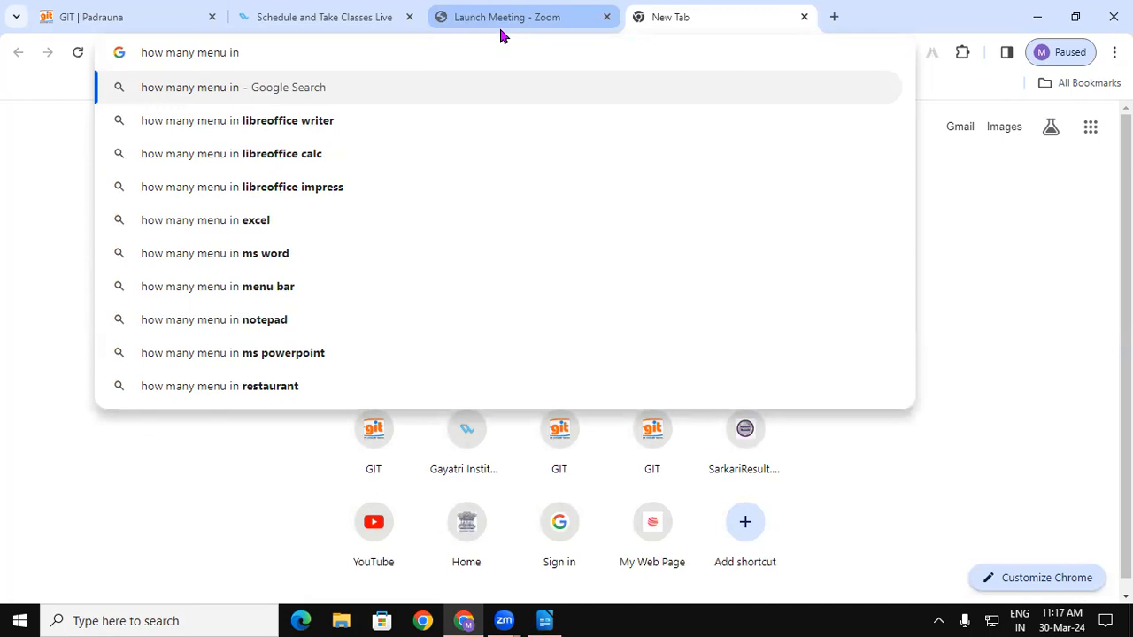
{"action": "type", "text": "libr"}
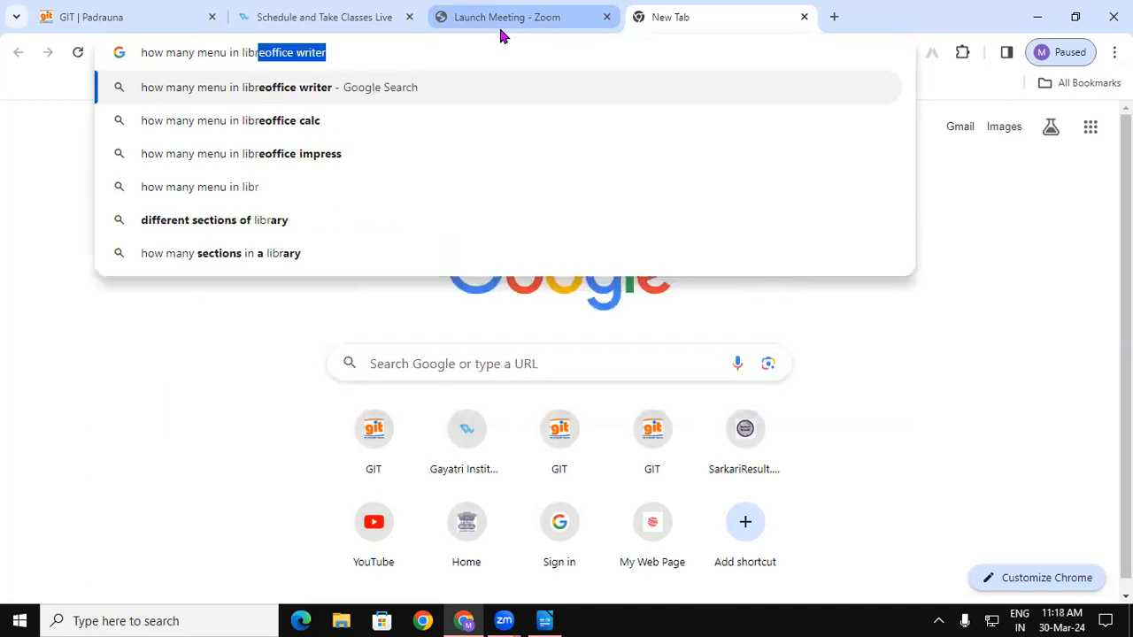
{"action": "type", "text": "e offi"}
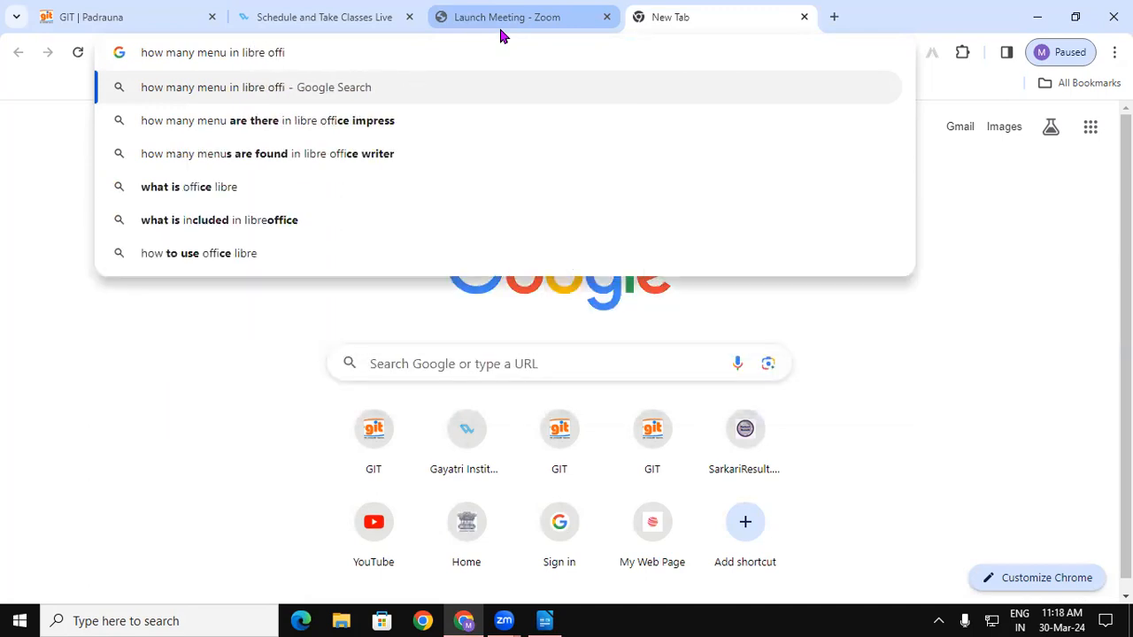
{"action": "type", "text": "ce r"}
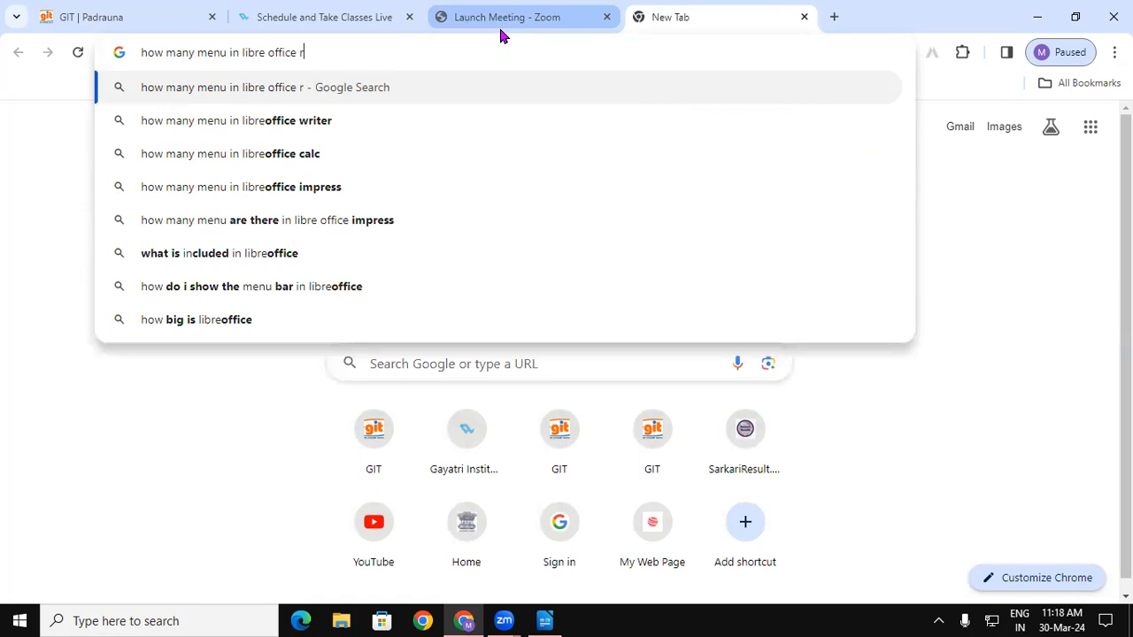
{"action": "type", "text": "iter"}
{"action": "key", "text": "Return"}
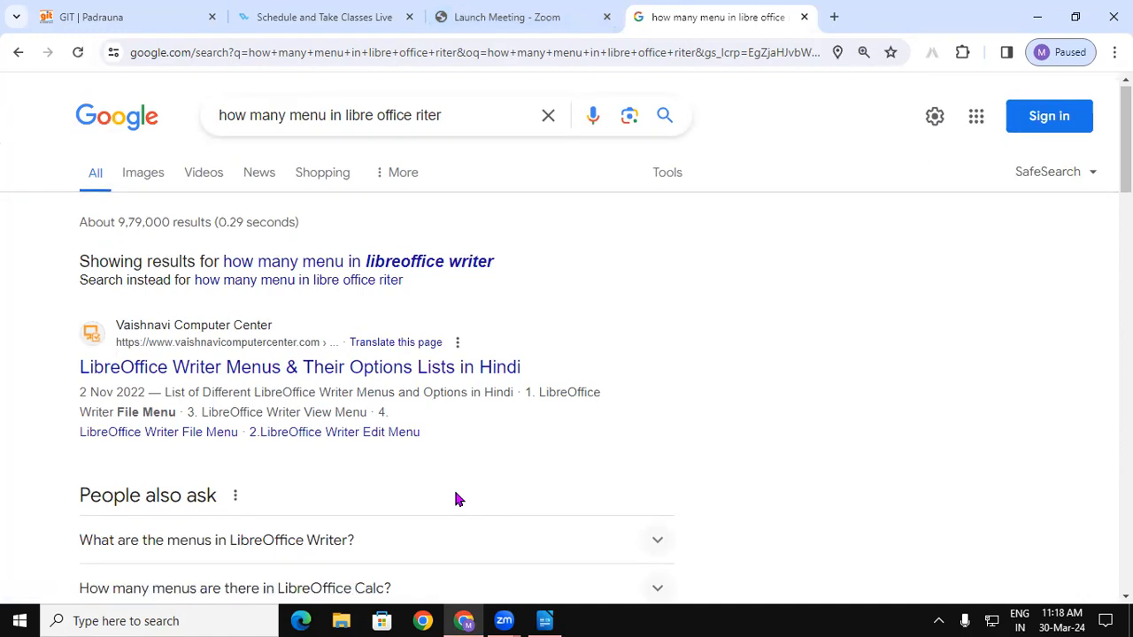
Read the related-question answers about the menus in LibreOffice Writer and the number of menus in LibreOffice Calc
{"action": "scroll", "coordinate": [455, 499], "scroll_direction": "down", "scroll_amount": 1}
{"action": "left_click", "coordinate": [500, 522]}
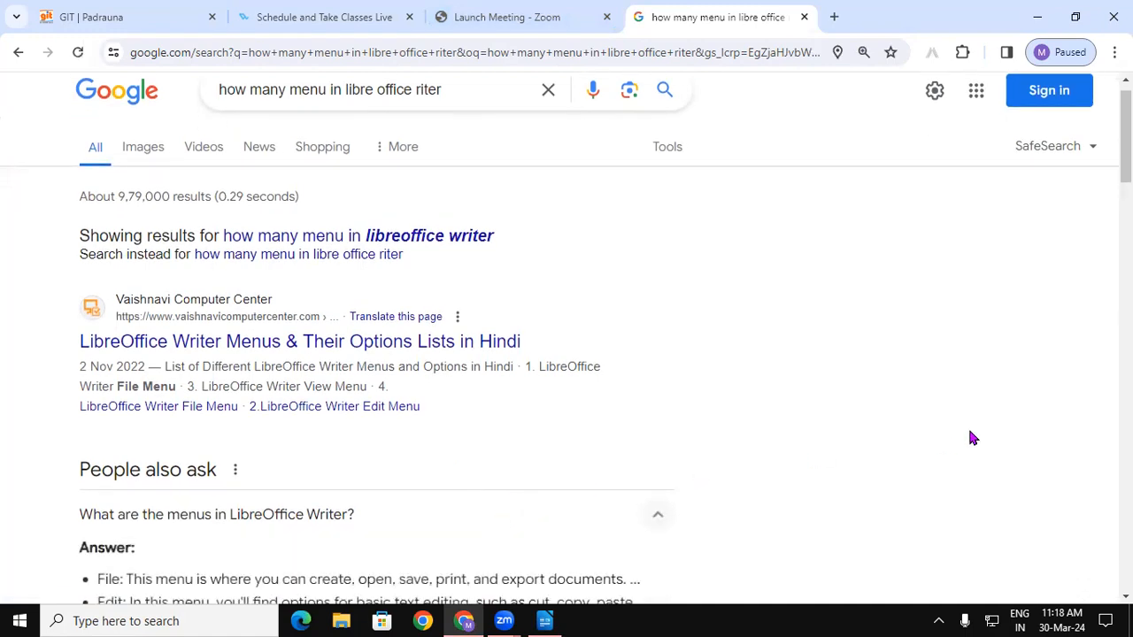
{"action": "scroll", "coordinate": [944, 445], "scroll_direction": "down", "scroll_amount": 1}
{"action": "scroll", "coordinate": [567, 354], "scroll_direction": "down", "scroll_amount": 3}
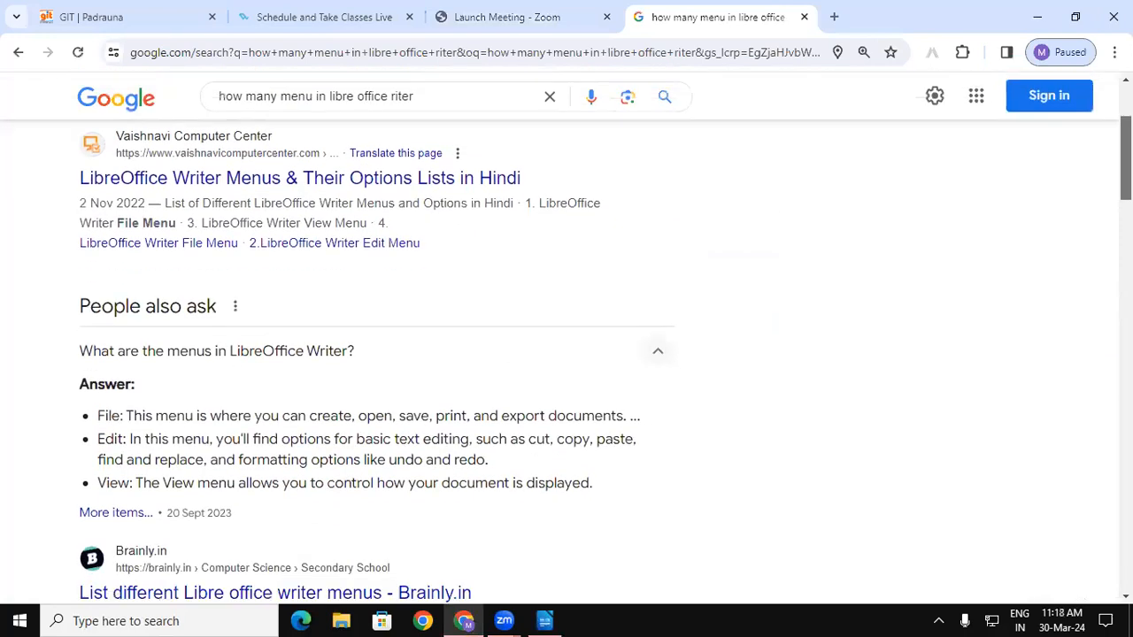
{"action": "left_click", "coordinate": [663, 354]}
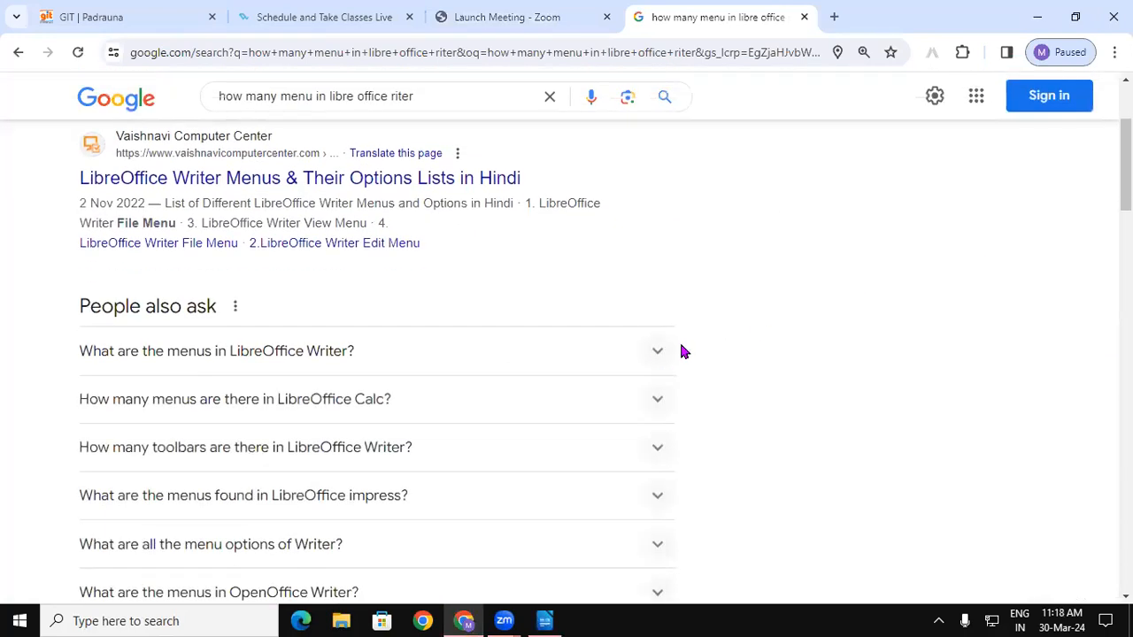
{"action": "left_click", "coordinate": [321, 403]}
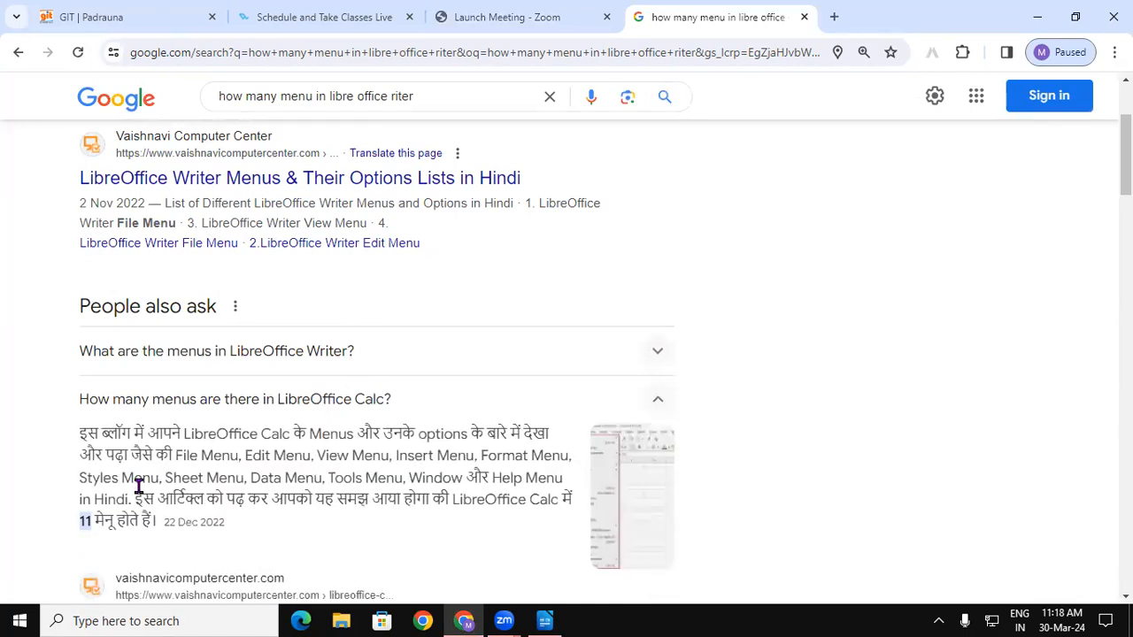
Close the search results and return to LibreOffice Writer to examine its menus from File to Help
{"action": "left_click", "coordinate": [804, 17]}
{"action": "left_click", "coordinate": [545, 620]}
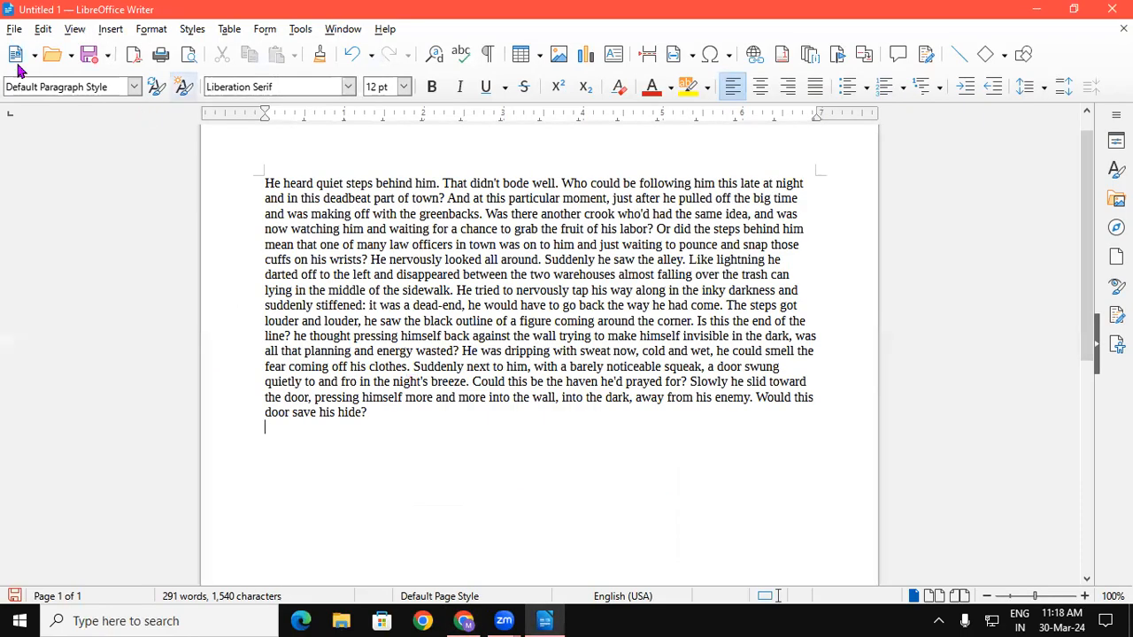
{"action": "left_click", "coordinate": [15, 31]}
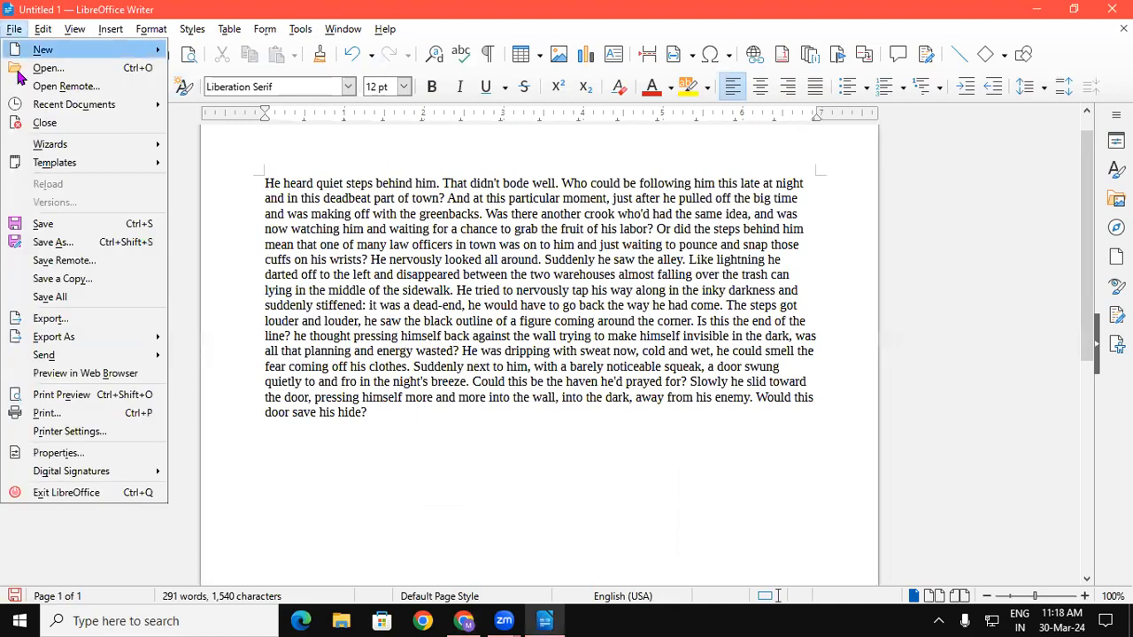
{"action": "mouse_move", "coordinate": [111, 29]}
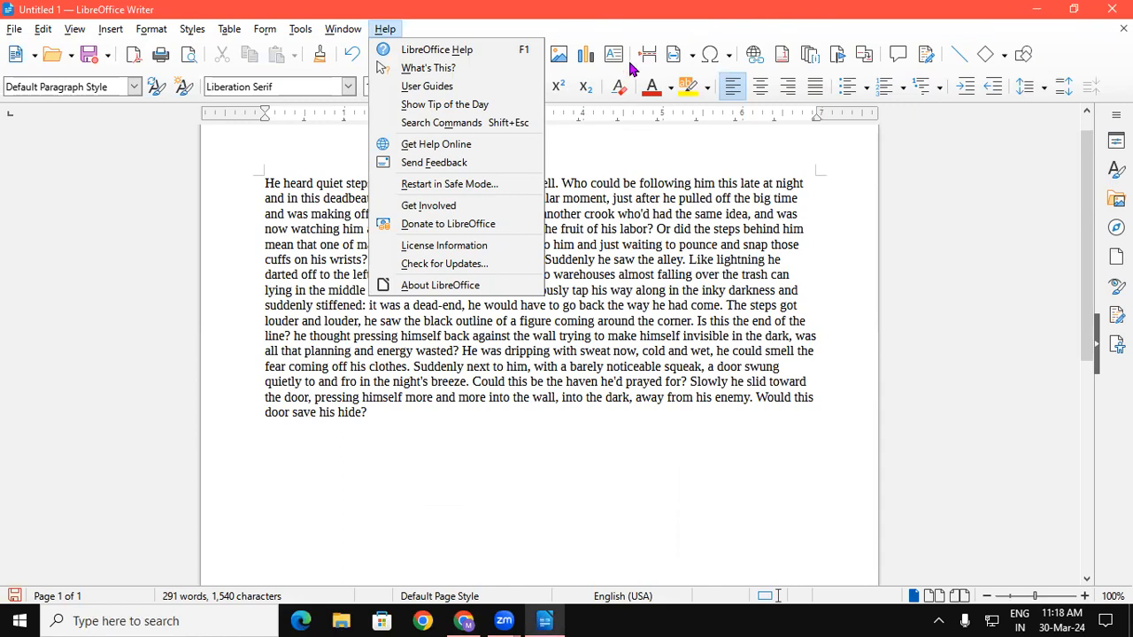
{"action": "left_click", "coordinate": [650, 145]}
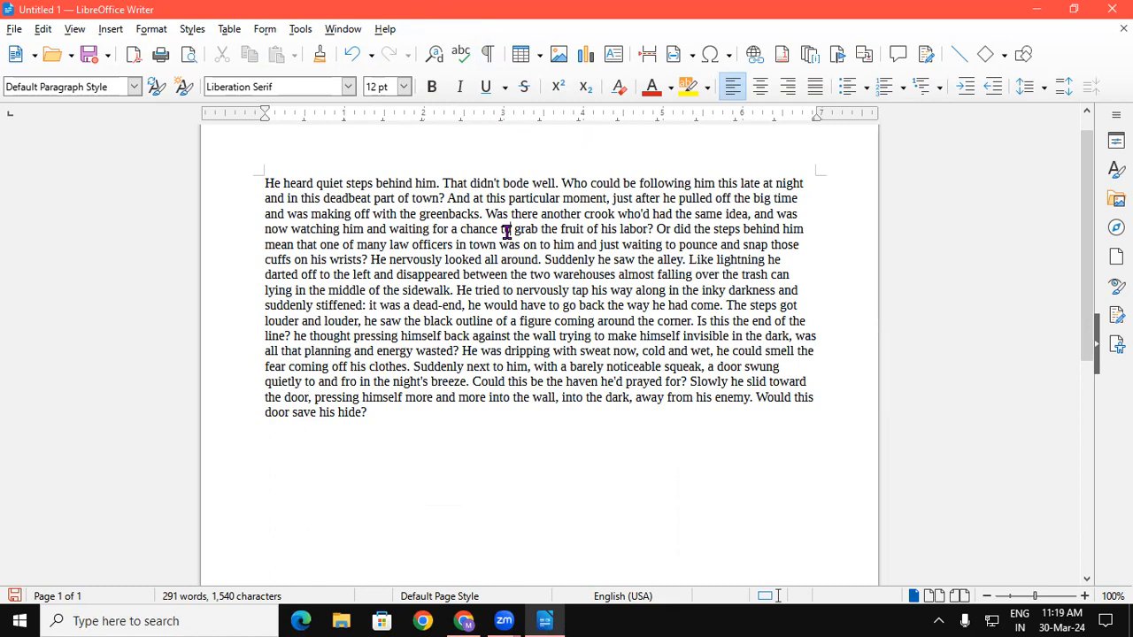
Launch Microsoft Word with the Run command winword and create a blank document
{"action": "key", "text": "super+r"}
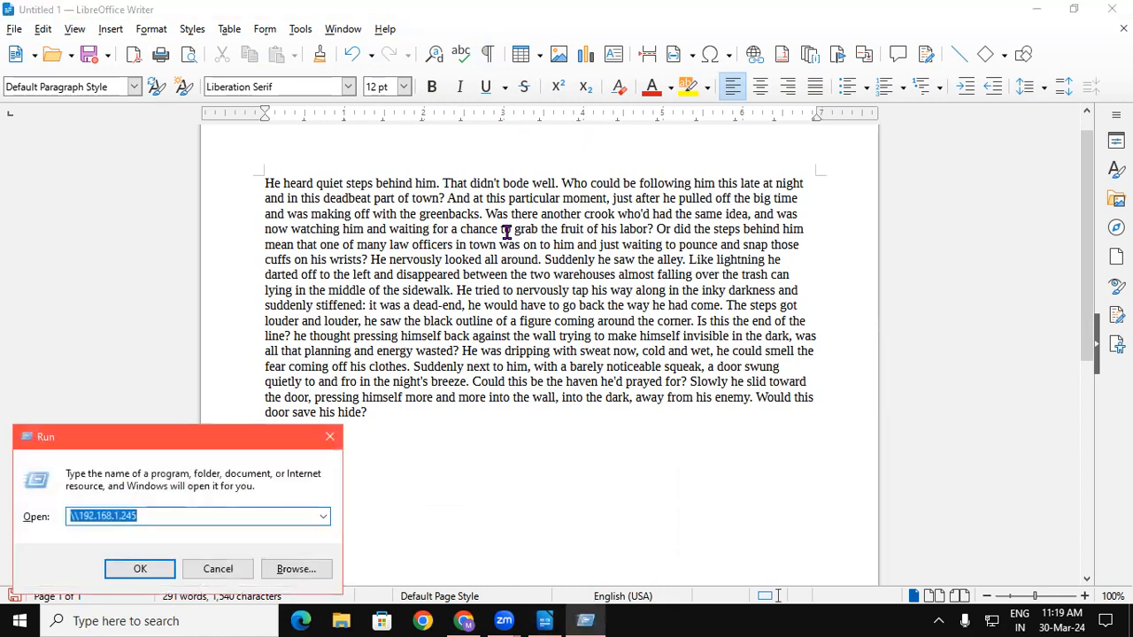
{"action": "type", "text": "win"}
{"action": "key", "text": "Down"}
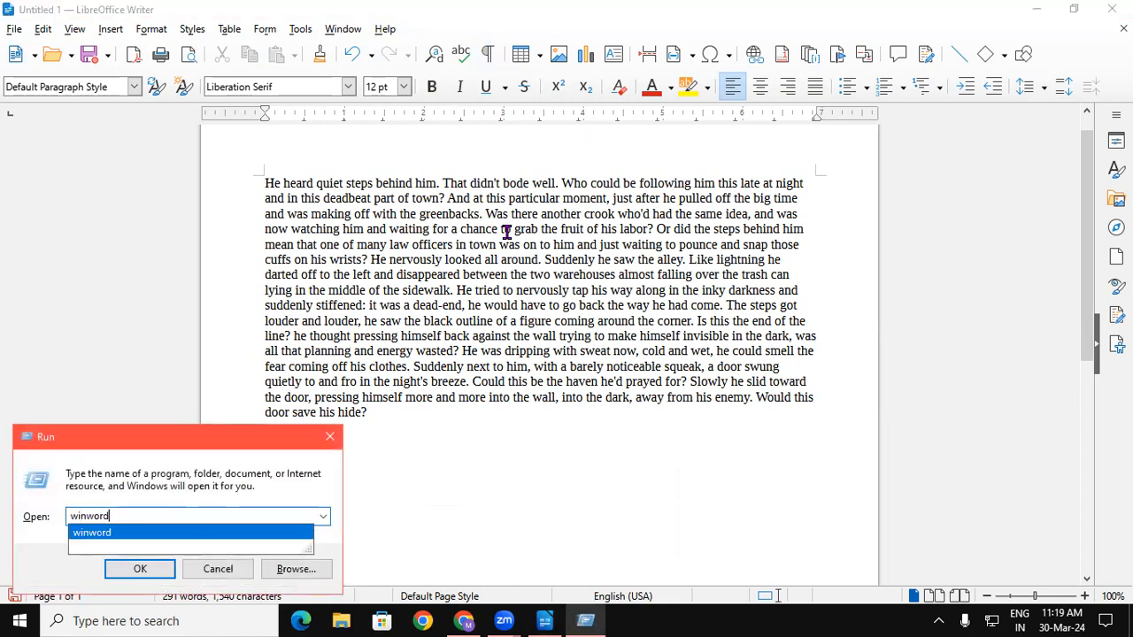
{"action": "key", "text": "Return"}
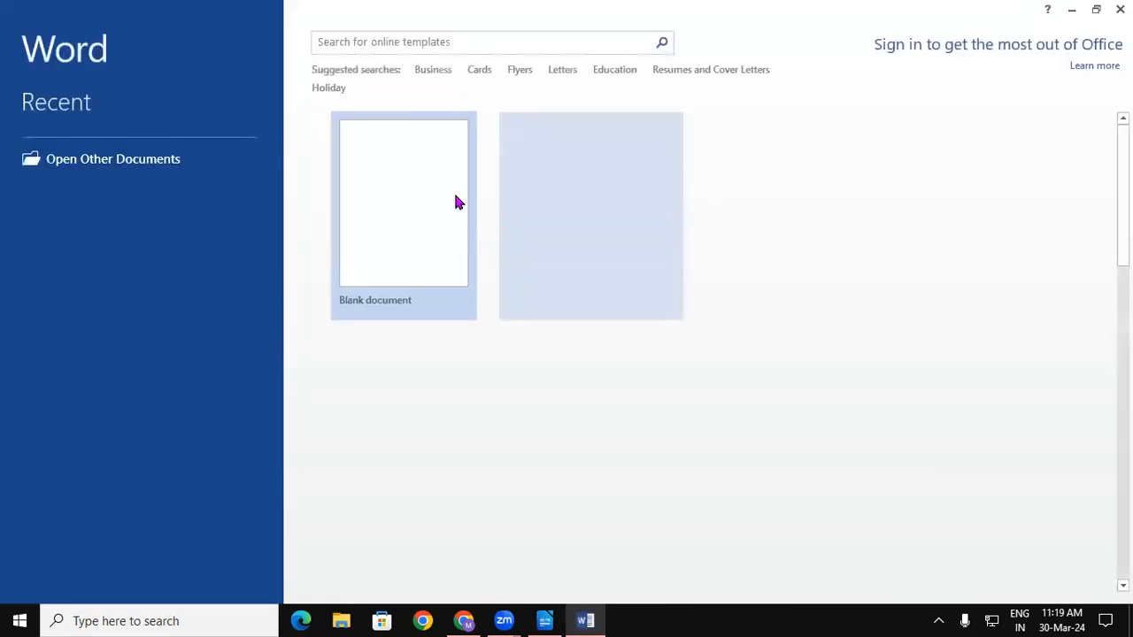
{"action": "left_click", "coordinate": [419, 173]}
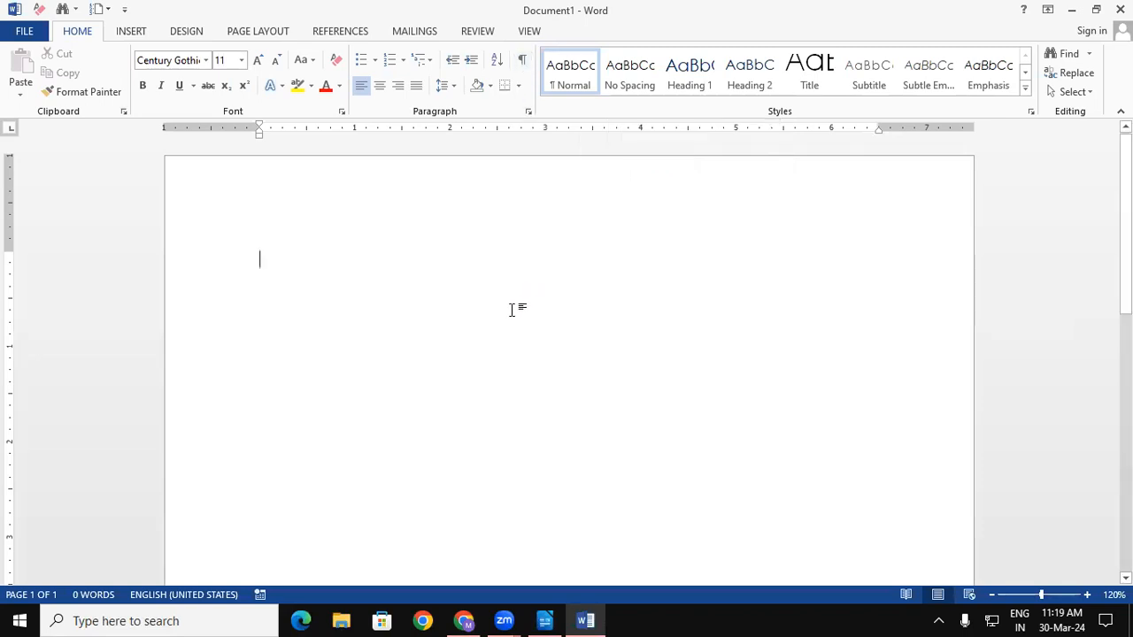
Add three empty paragraphs and a line of spaces and two tabs, and display the formatting marks
{"action": "key", "text": "Return"}
{"action": "key", "text": "Return"}
{"action": "key", "text": "Return"}
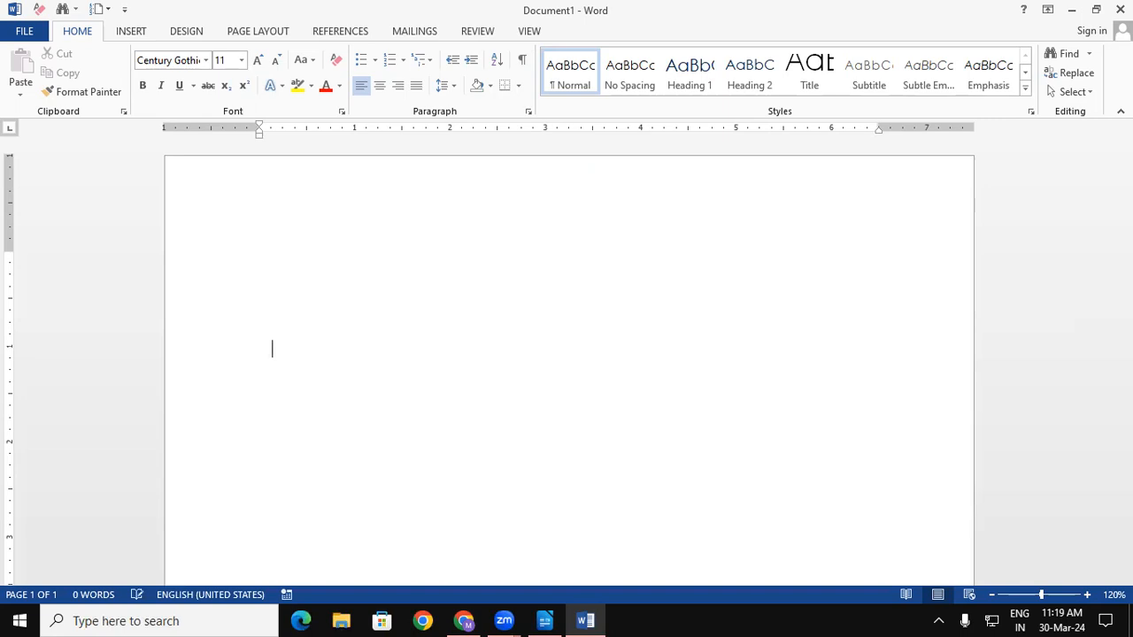
{"action": "key", "text": "Tab"}
{"action": "key", "text": "Tab"}
{"action": "key", "text": "Return"}
{"action": "left_click", "coordinate": [521, 61]}
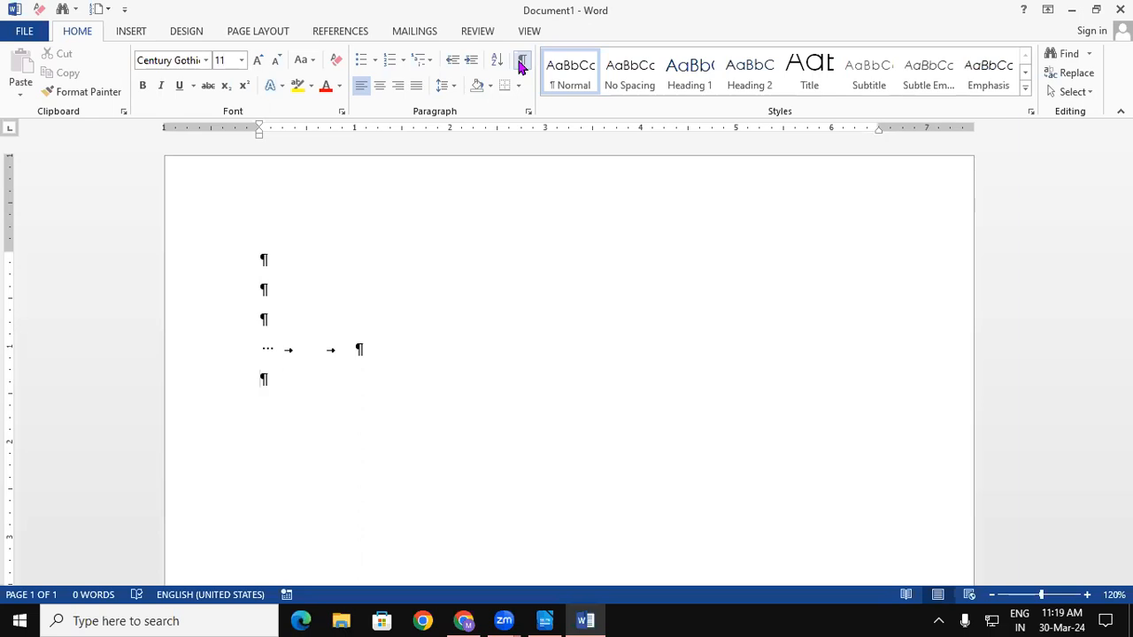
Switch back to LibreOffice Writer and examine the Insert commands and the available field types
{"action": "left_click", "coordinate": [547, 619]}
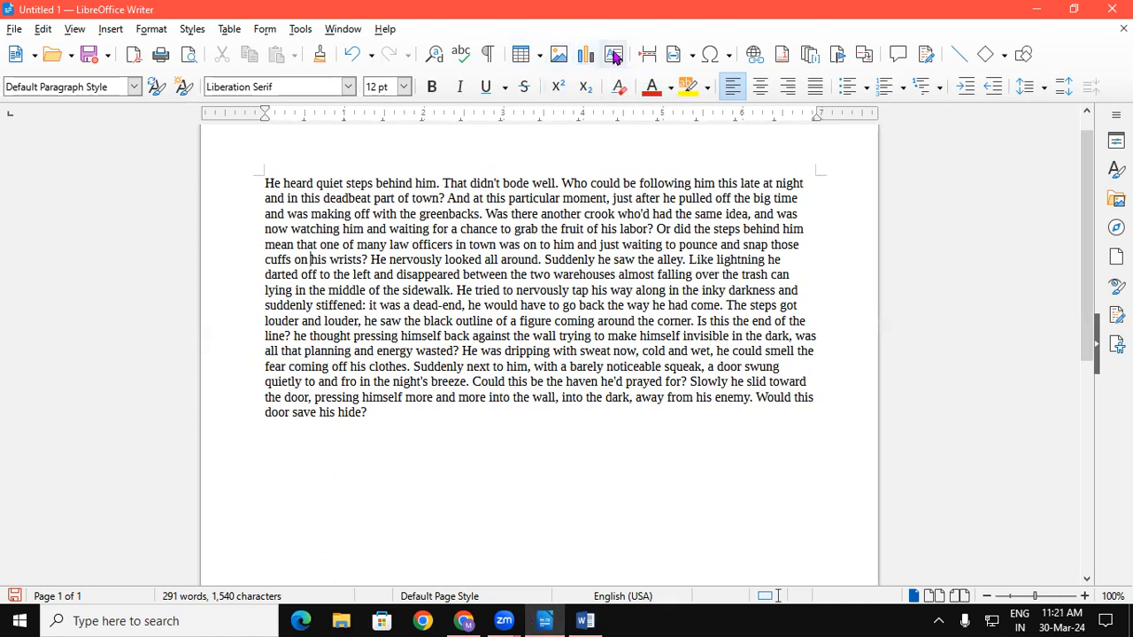
{"action": "left_click", "coordinate": [104, 31]}
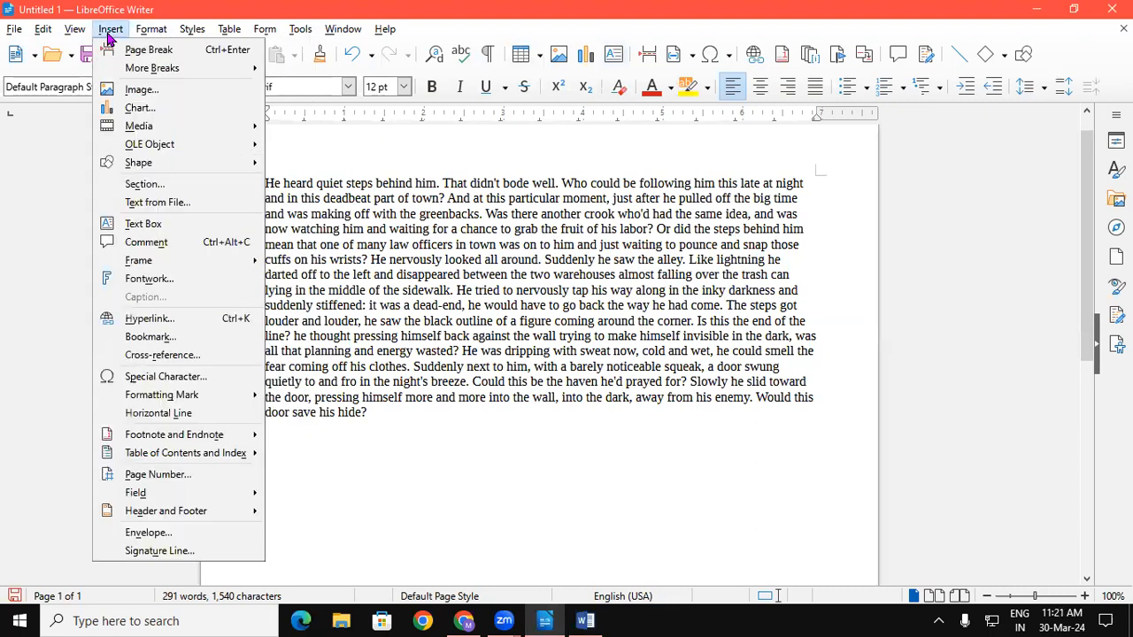
{"action": "left_click", "coordinate": [501, 146]}
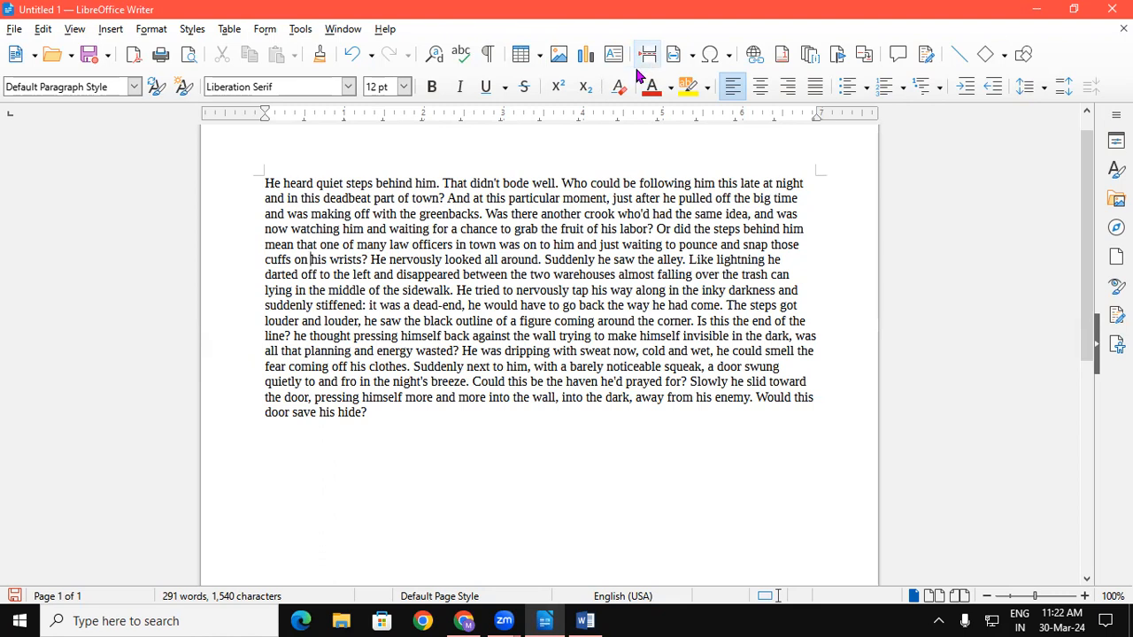
{"action": "left_click", "coordinate": [691, 56]}
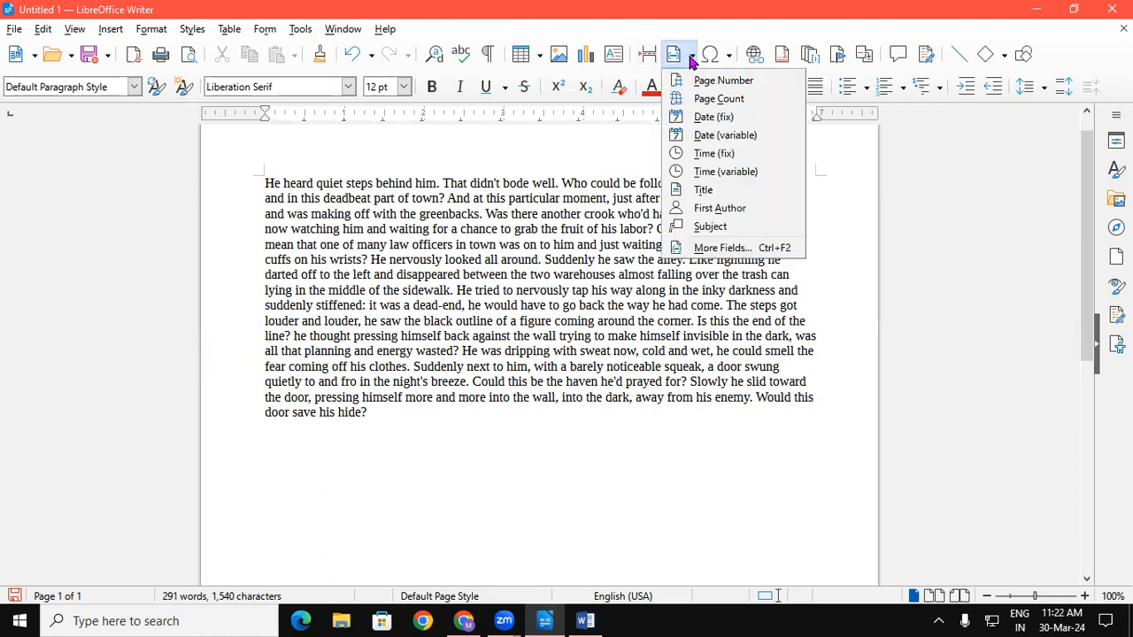
Review the field types available for insertion, from Page Number to Subject, and close the list without inserting any
{"action": "left_click", "coordinate": [632, 140]}
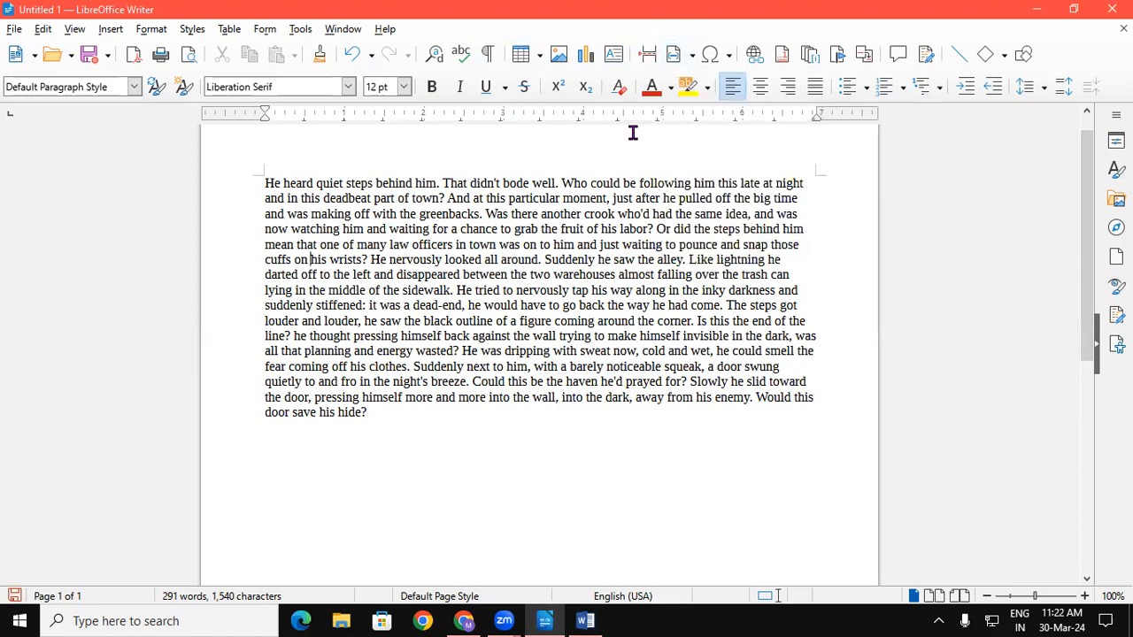
{"action": "left_click", "coordinate": [690, 55]}
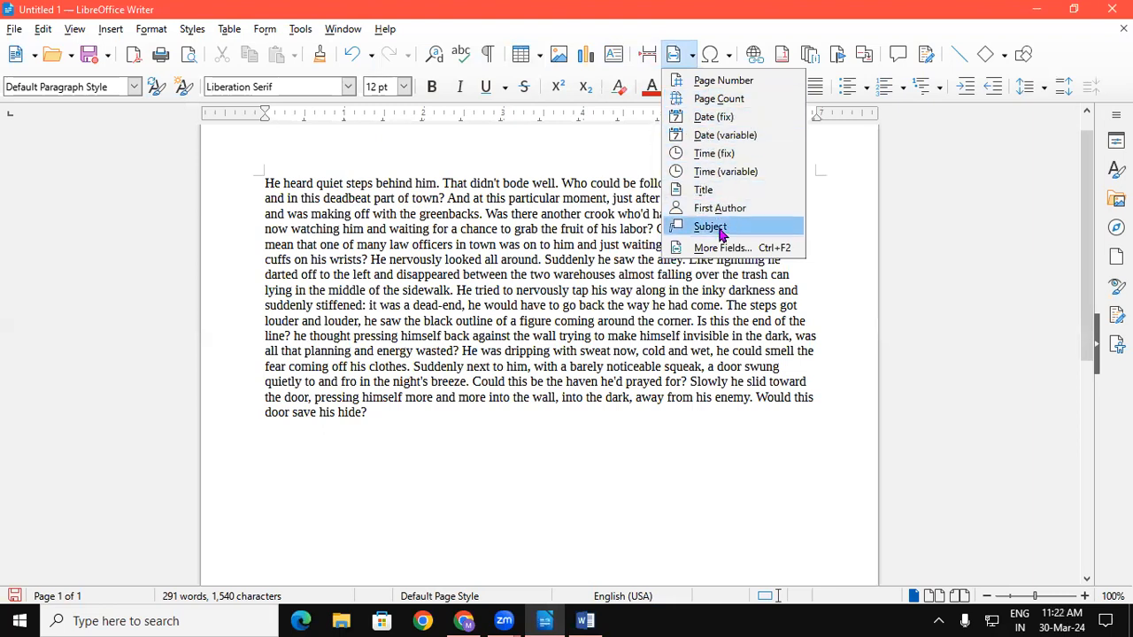
{"action": "left_click", "coordinate": [632, 147]}
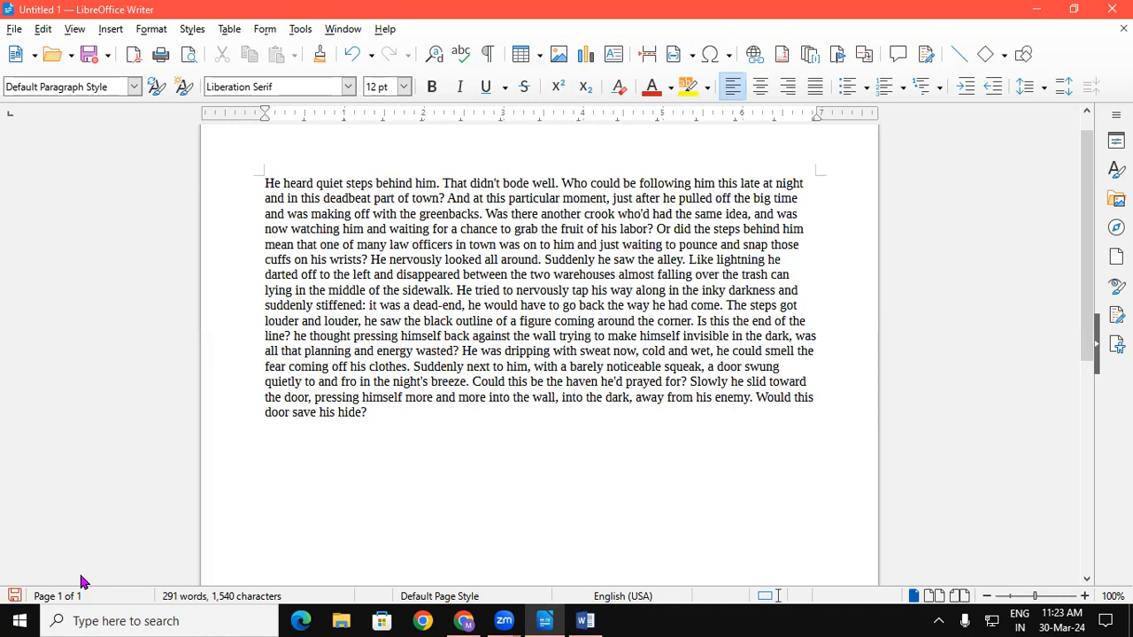
Switch to Microsoft Word, hide the formatting marks and generate 44 paragraphs of sample text with =rand(44)
{"action": "left_click", "coordinate": [605, 619]}
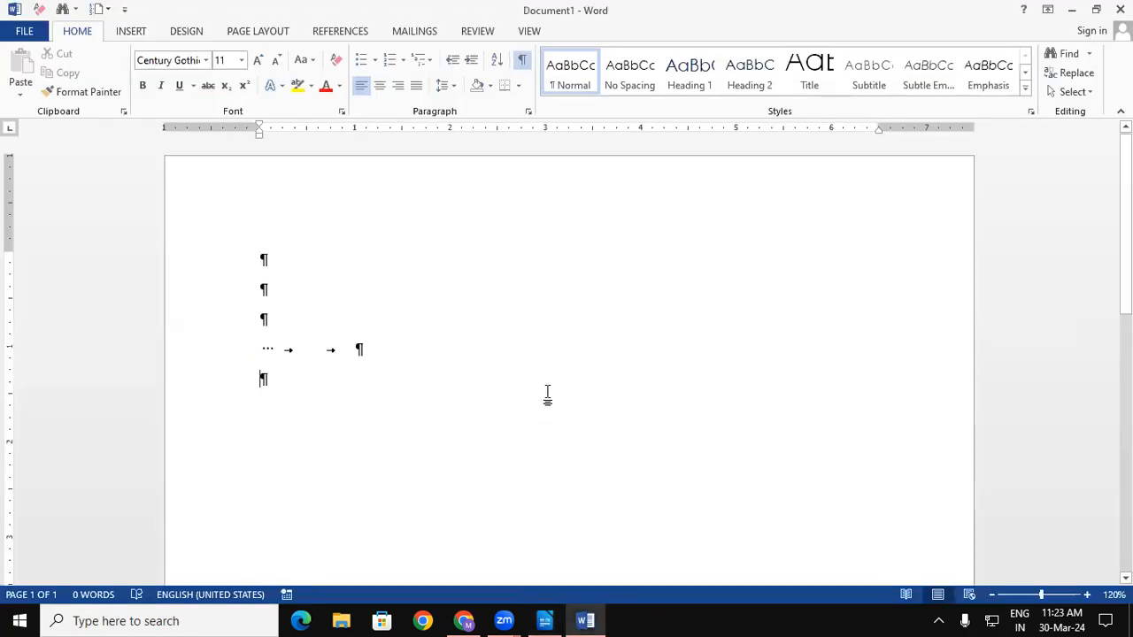
{"action": "left_click", "coordinate": [522, 61]}
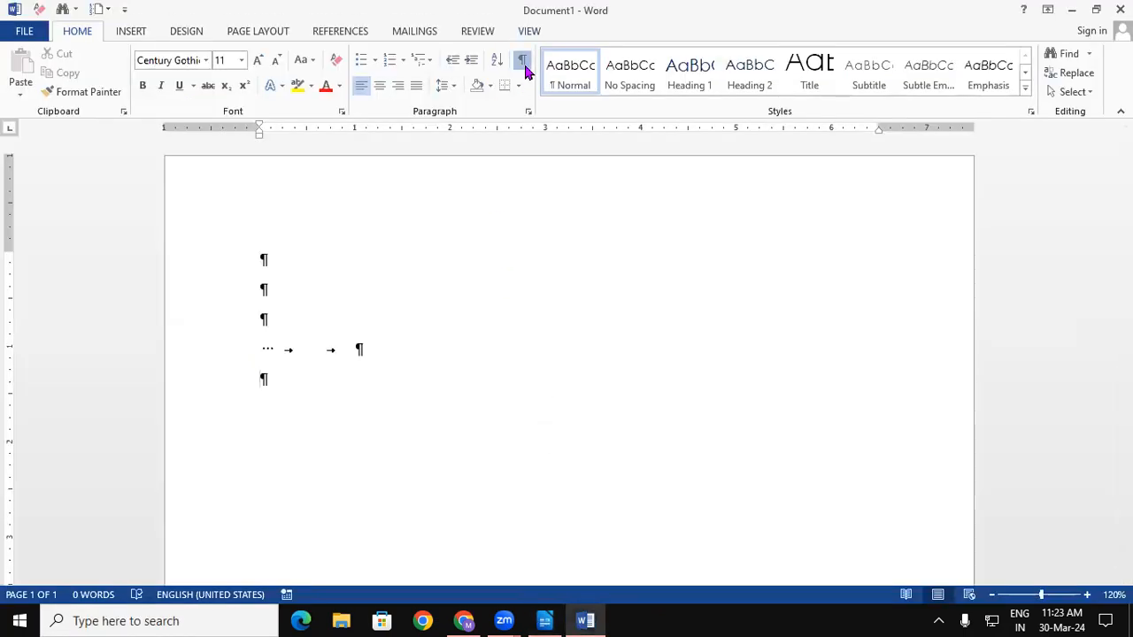
{"action": "left_click", "coordinate": [283, 252]}
{"action": "type", "text": "="}
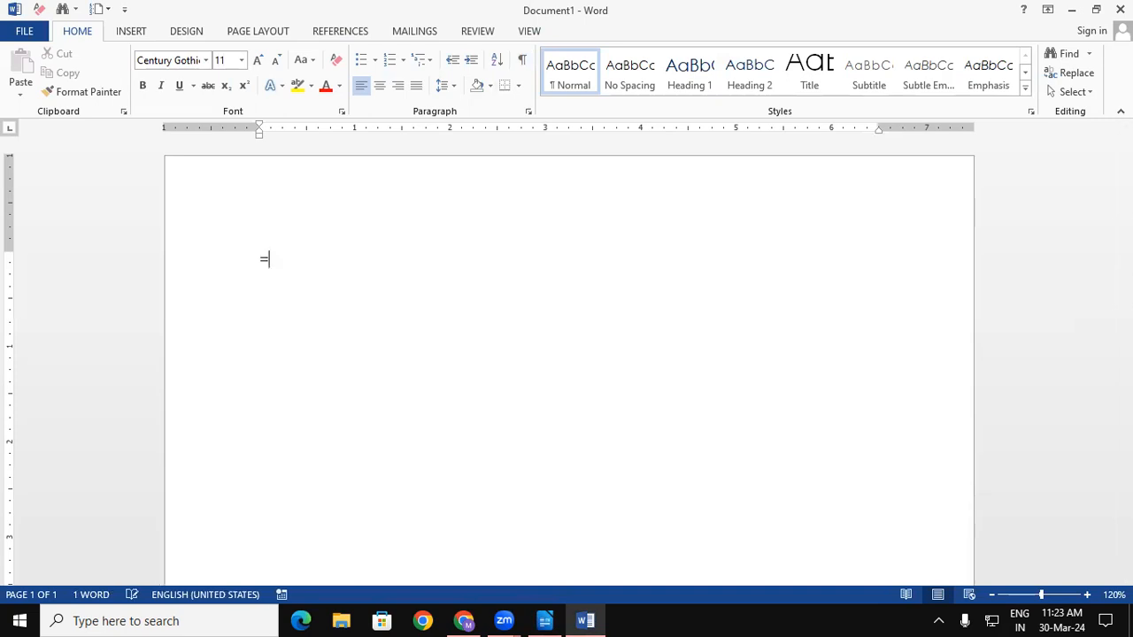
{"action": "type", "text": "rand(44)"}
{"action": "key", "text": "Return"}
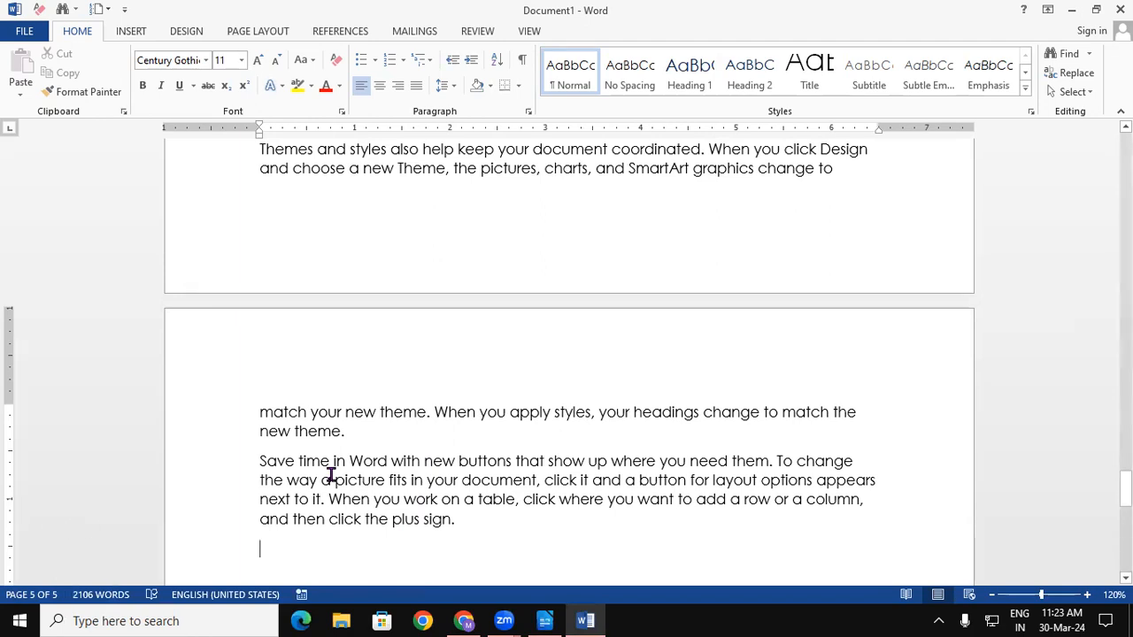
{"action": "scroll", "coordinate": [1053, 460], "scroll_direction": "up", "scroll_amount": 5}
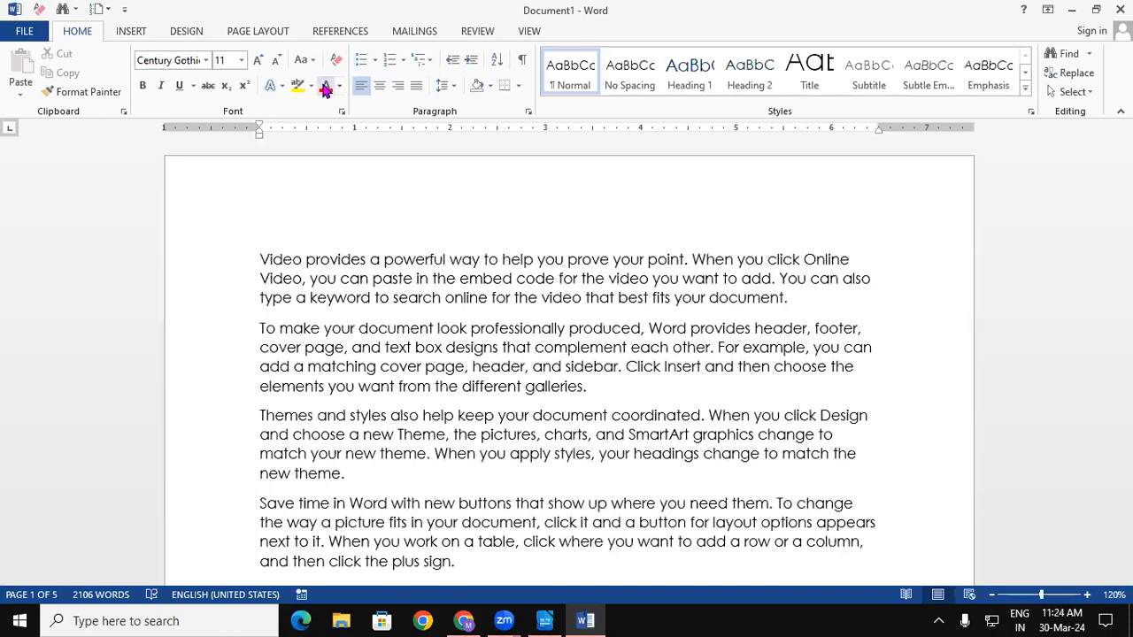
Browse the bullet library without applying a bullet, and check the document's word count statistics
{"action": "left_click", "coordinate": [374, 60]}
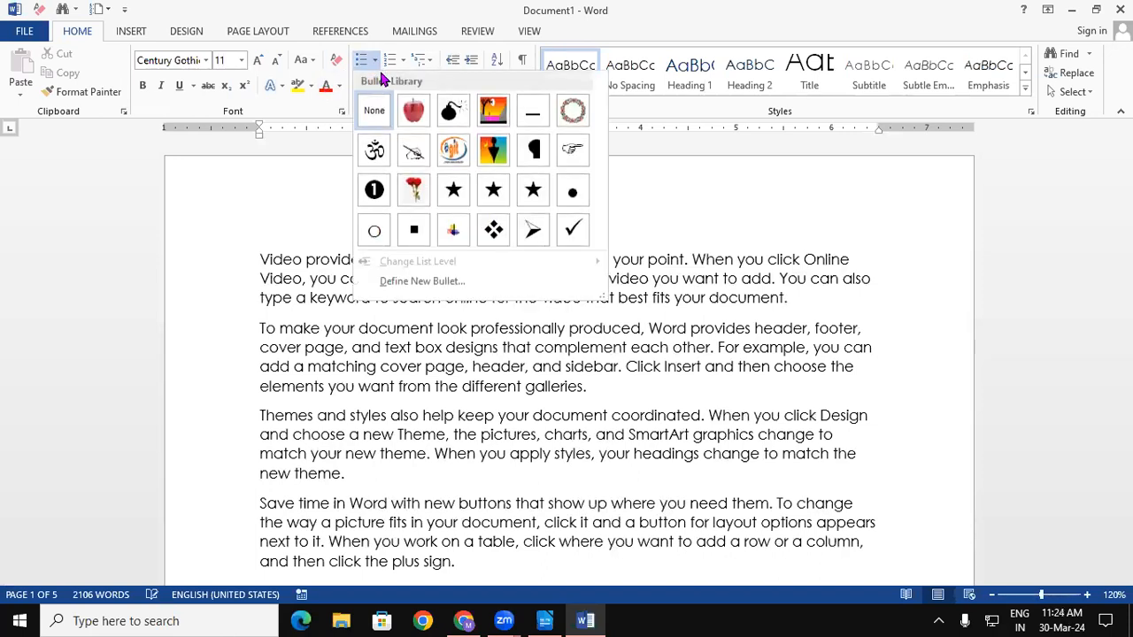
{"action": "left_click", "coordinate": [731, 201]}
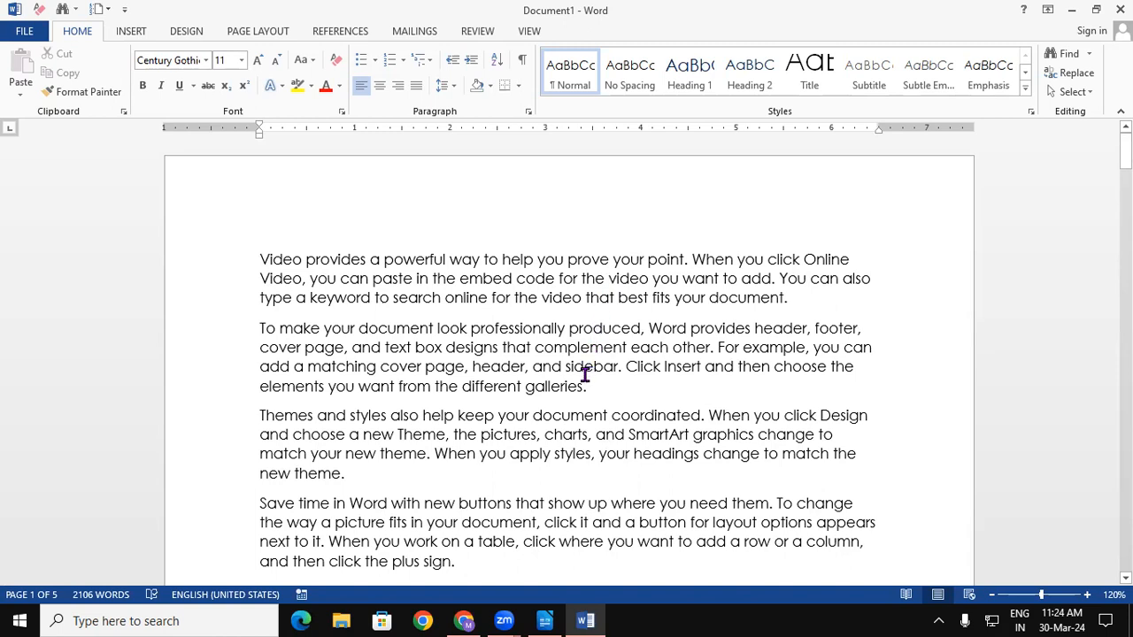
{"action": "left_click", "coordinate": [478, 32]}
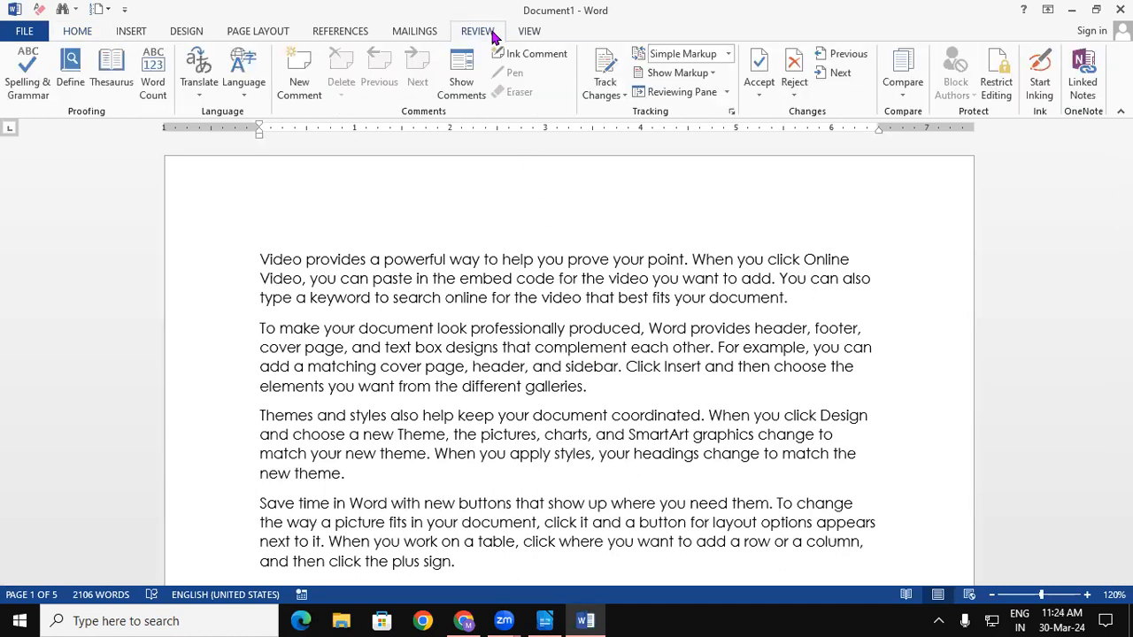
{"action": "left_click", "coordinate": [151, 80]}
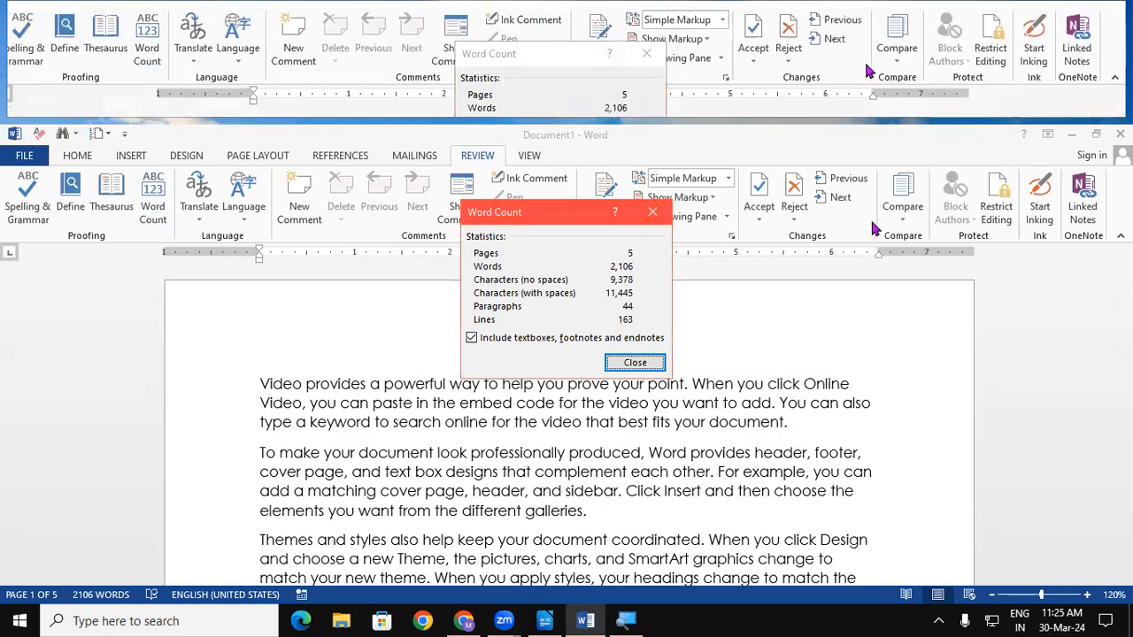
{"action": "key", "text": "super+d"}
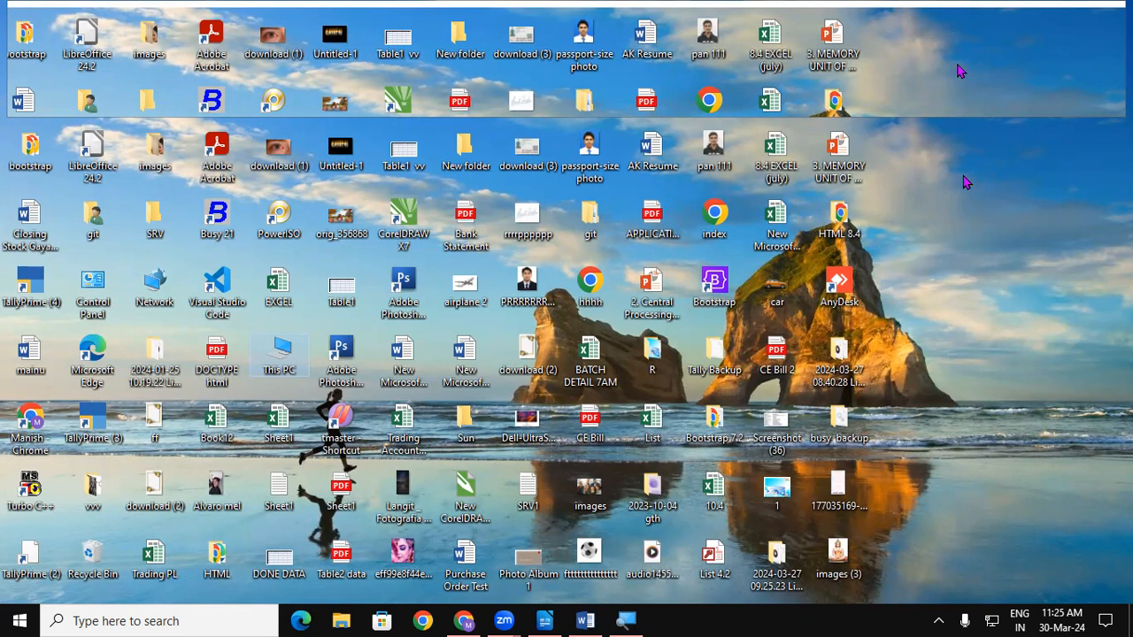
{"action": "right_click", "coordinate": [1060, 295]}
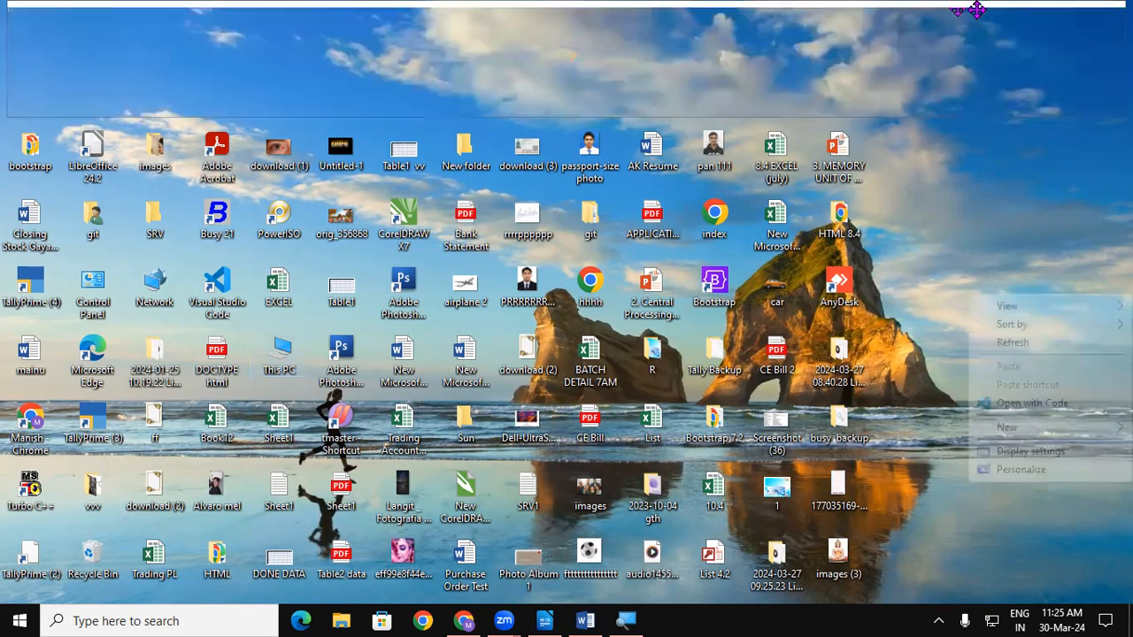
{"action": "left_click", "coordinate": [983, 277]}
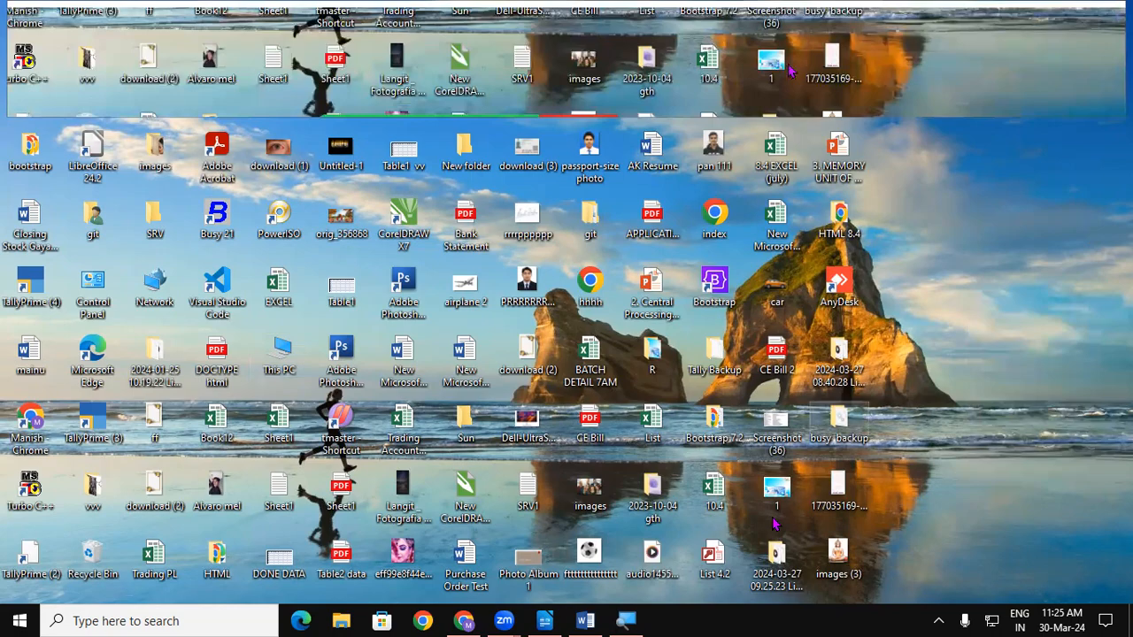
{"action": "key", "text": "super+Escape"}
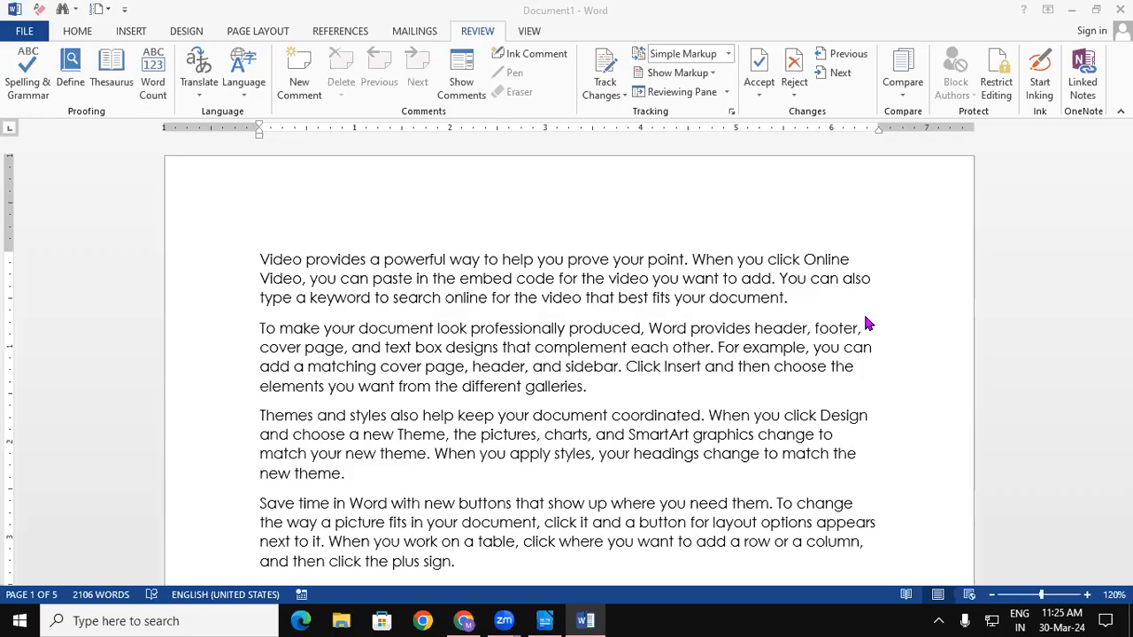
Switch to LibreOffice Writer and examine the favorite special characters and the footnote and endnote commands
{"action": "left_click", "coordinate": [546, 620]}
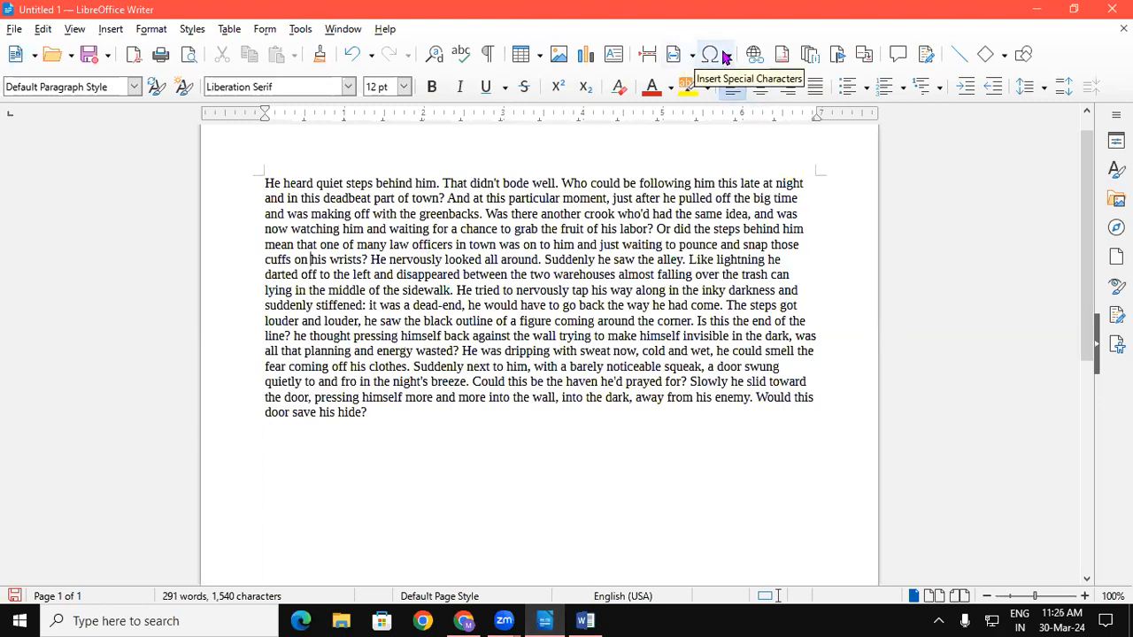
{"action": "left_click", "coordinate": [724, 56]}
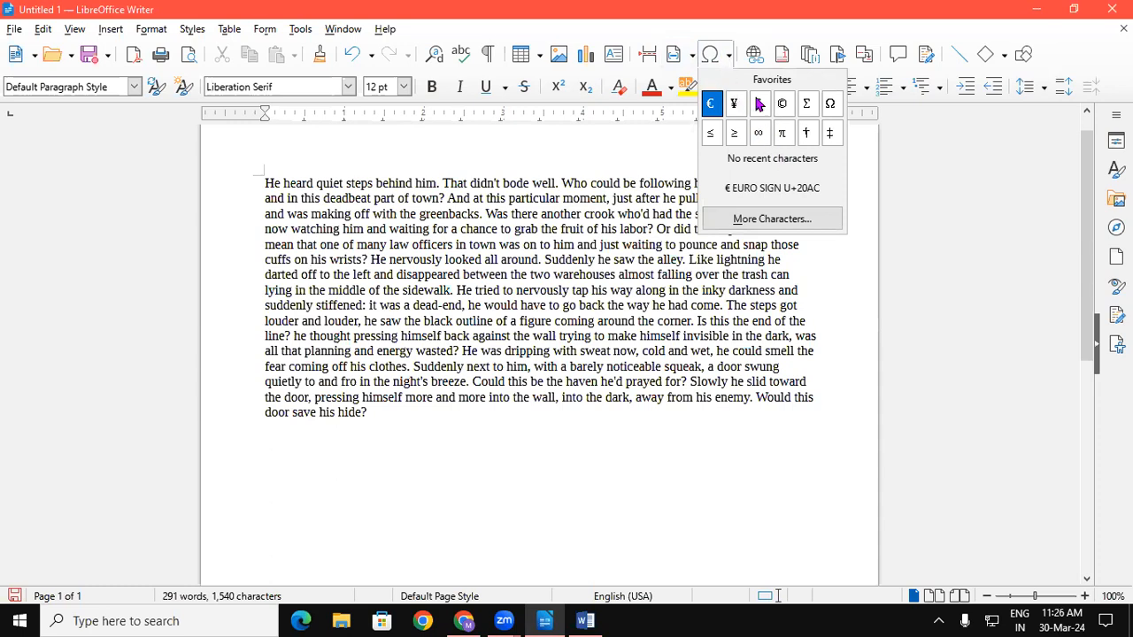
{"action": "left_click", "coordinate": [607, 157]}
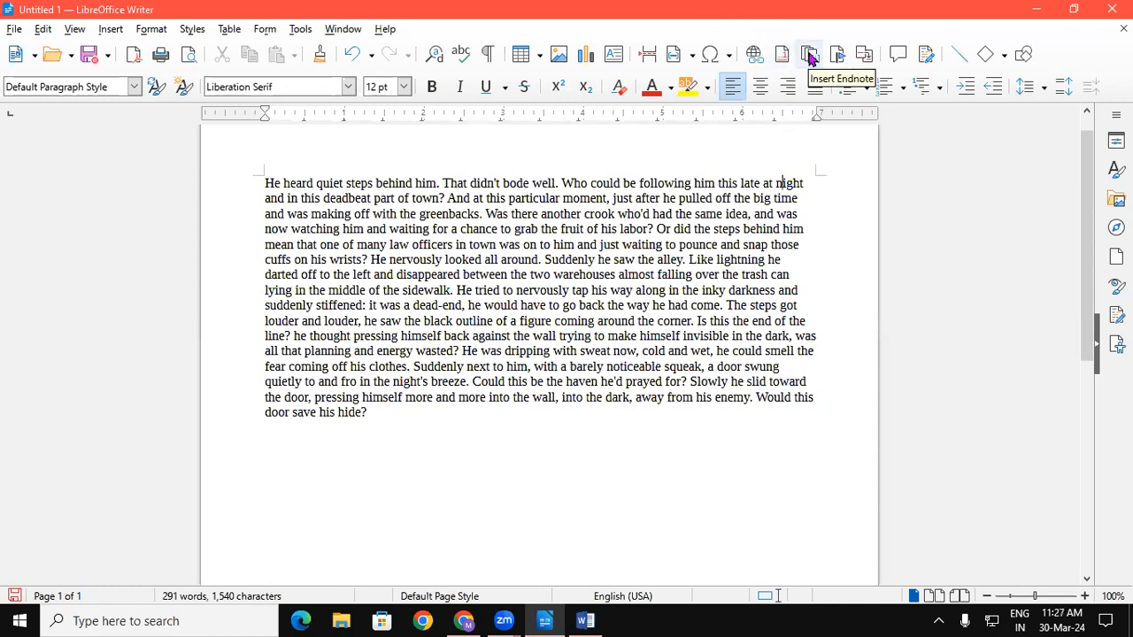
{"action": "left_click", "coordinate": [828, 247]}
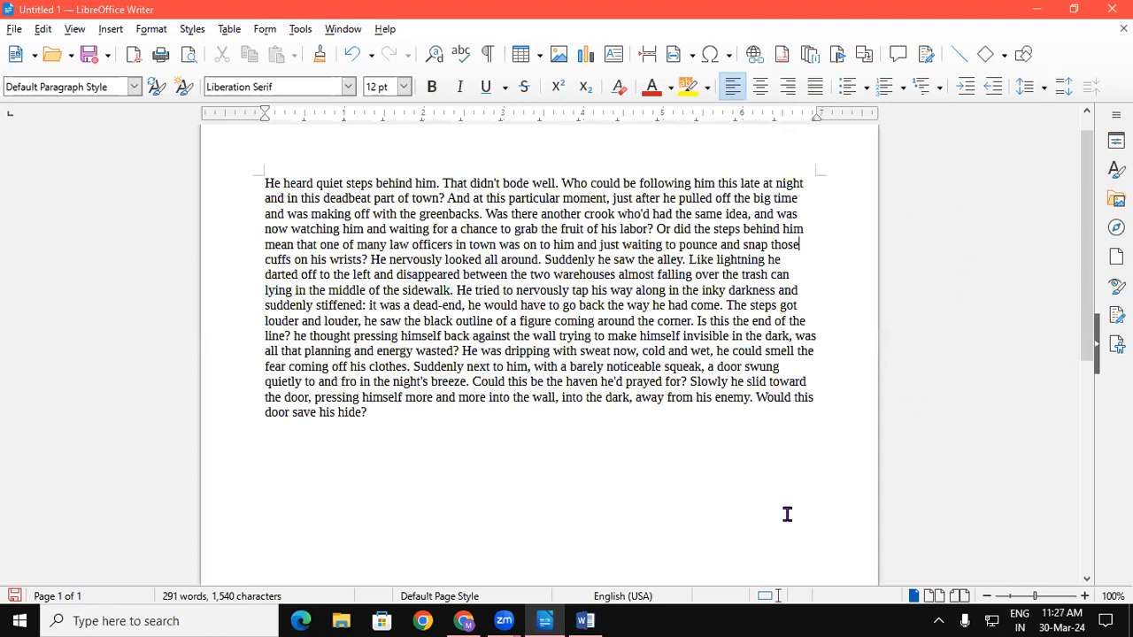
{"action": "left_click_drag", "start_coordinate": [780, 84], "coordinate": [780, 150]}
{"action": "mouse_move", "coordinate": [766, 67]}
{"action": "left_mouse_down"}
{"action": "mouse_move", "coordinate": [894, 120]}
{"action": "mouse_move", "coordinate": [767, 118]}
{"action": "left_mouse_up"}
{"action": "mouse_move", "coordinate": [820, 204]}
{"action": "left_mouse_down"}
{"action": "mouse_move", "coordinate": [824, 284]}
{"action": "mouse_move", "coordinate": [812, 253]}
{"action": "left_mouse_up"}
{"action": "mouse_move", "coordinate": [801, 209]}
{"action": "left_mouse_down"}
{"action": "mouse_move", "coordinate": [894, 202]}
{"action": "mouse_move", "coordinate": [816, 280]}
{"action": "left_mouse_up"}
{"action": "left_click_drag", "start_coordinate": [830, 403], "coordinate": [837, 450]}
{"action": "mouse_move", "coordinate": [824, 380]}
{"action": "left_mouse_down"}
{"action": "mouse_move", "coordinate": [944, 434]}
{"action": "mouse_move", "coordinate": [832, 448]}
{"action": "left_mouse_up"}
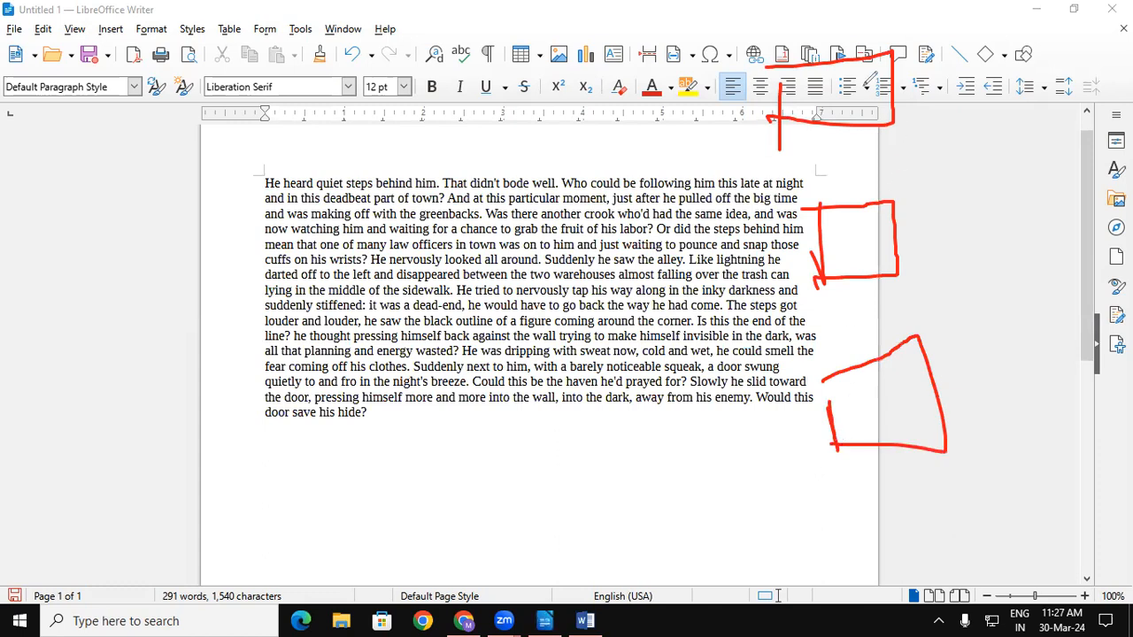
{"action": "left_click_drag", "start_coordinate": [829, 62], "coordinate": [853, 62]}
{"action": "left_click_drag", "start_coordinate": [830, 117], "coordinate": [882, 108]}
{"action": "left_click_drag", "start_coordinate": [828, 224], "coordinate": [894, 208]}
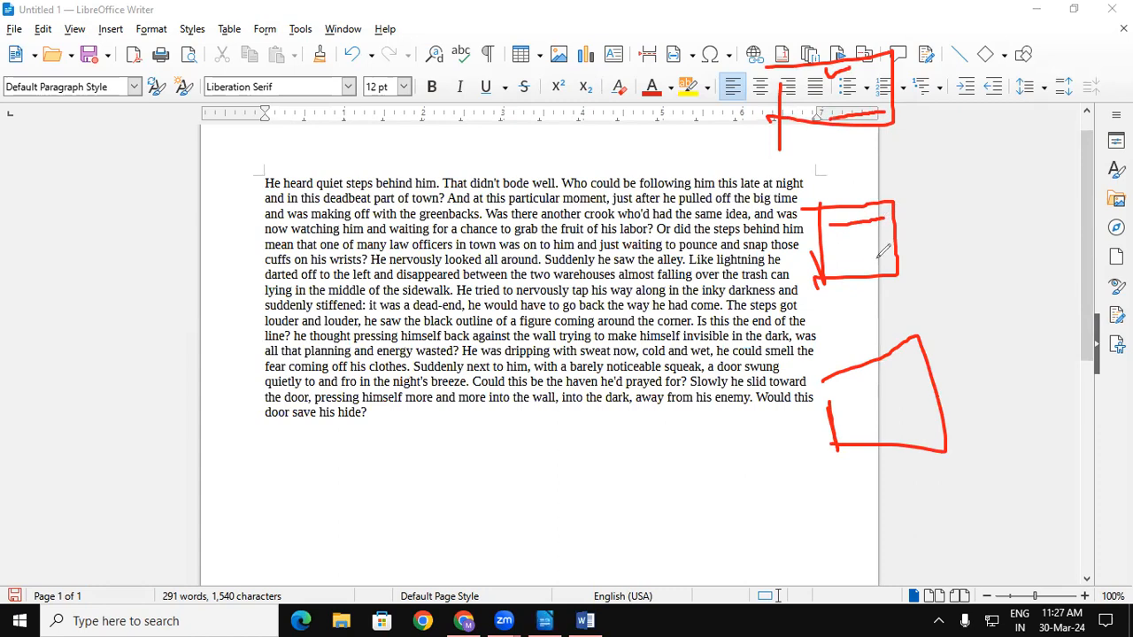
{"action": "left_click_drag", "start_coordinate": [861, 272], "coordinate": [913, 248]}
{"action": "left_click_drag", "start_coordinate": [894, 369], "coordinate": [918, 383]}
{"action": "mouse_move", "coordinate": [924, 439]}
{"action": "left_mouse_down"}
{"action": "mouse_move", "coordinate": [895, 442]}
{"action": "mouse_move", "coordinate": [953, 426]}
{"action": "left_mouse_up"}
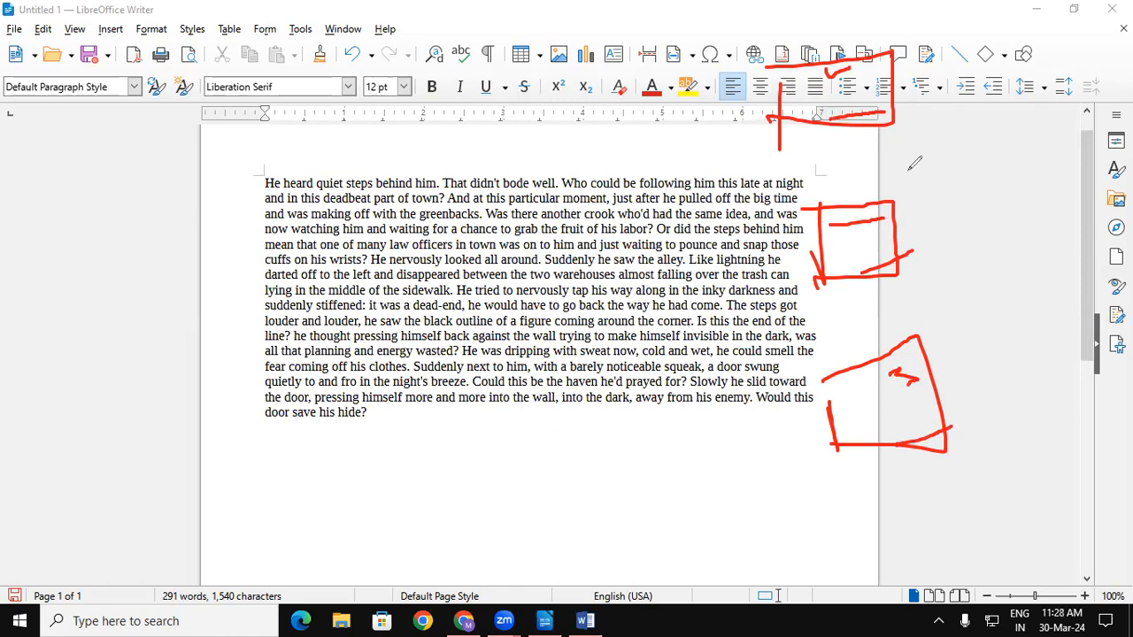
{"action": "left_click_drag", "start_coordinate": [883, 76], "coordinate": [931, 56]}
{"action": "left_click_drag", "start_coordinate": [881, 241], "coordinate": [914, 226]}
{"action": "left_click_drag", "start_coordinate": [917, 382], "coordinate": [937, 357]}
{"action": "left_click_drag", "start_coordinate": [851, 443], "coordinate": [934, 416]}
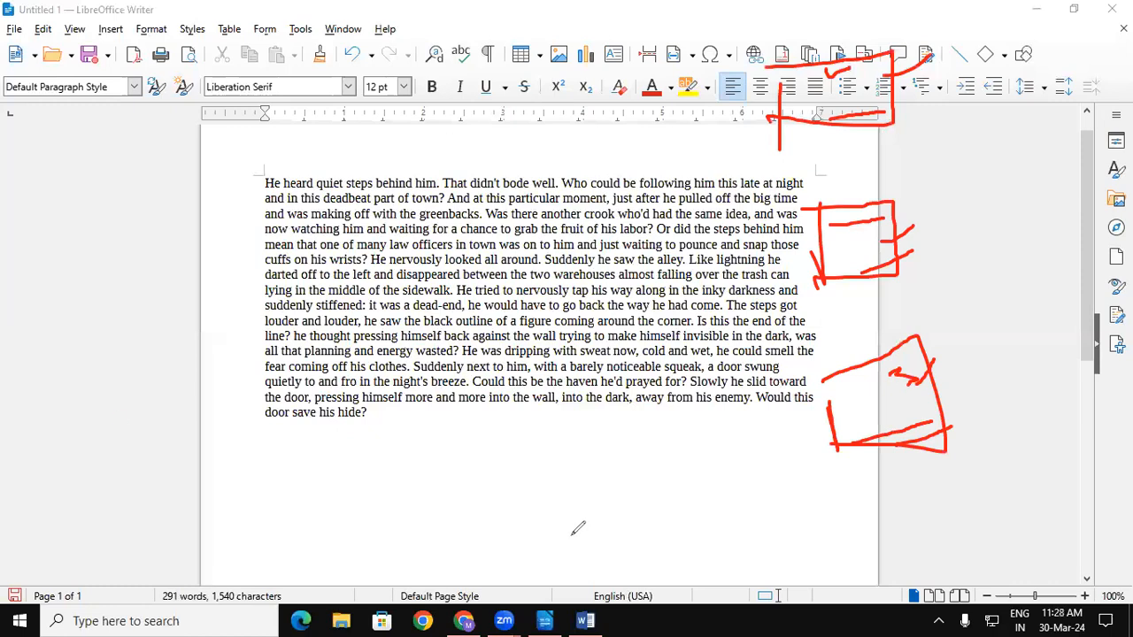
{"action": "left_click", "coordinate": [116, 414]}
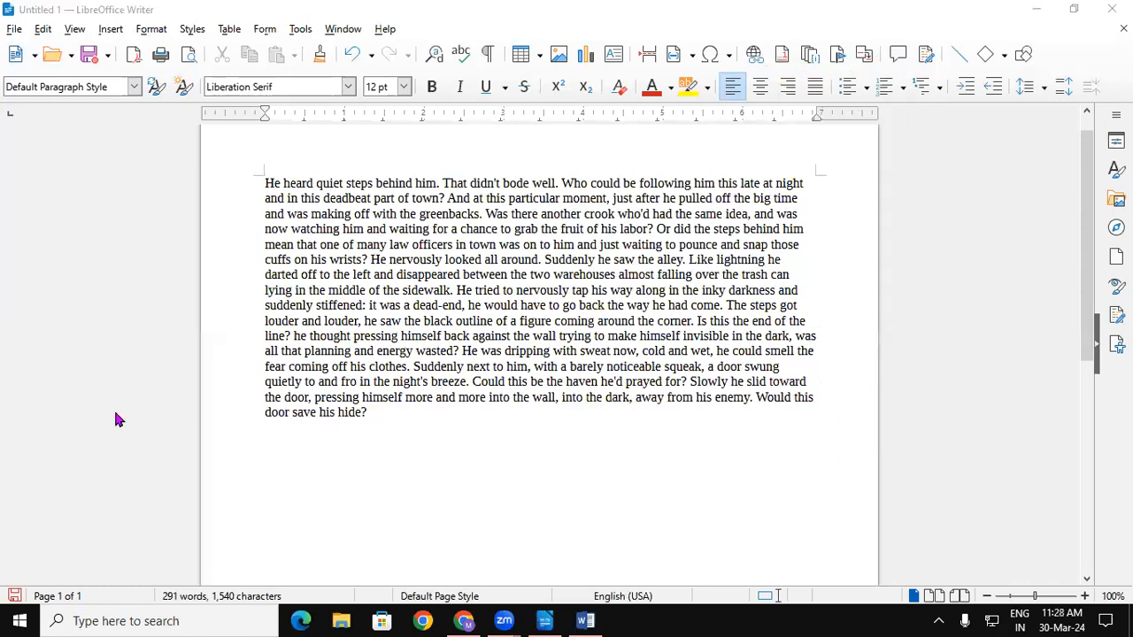
Switch to Microsoft Word and insert the word "os" before "click Online Video" in the first paragraph
{"action": "left_click", "coordinate": [585, 621]}
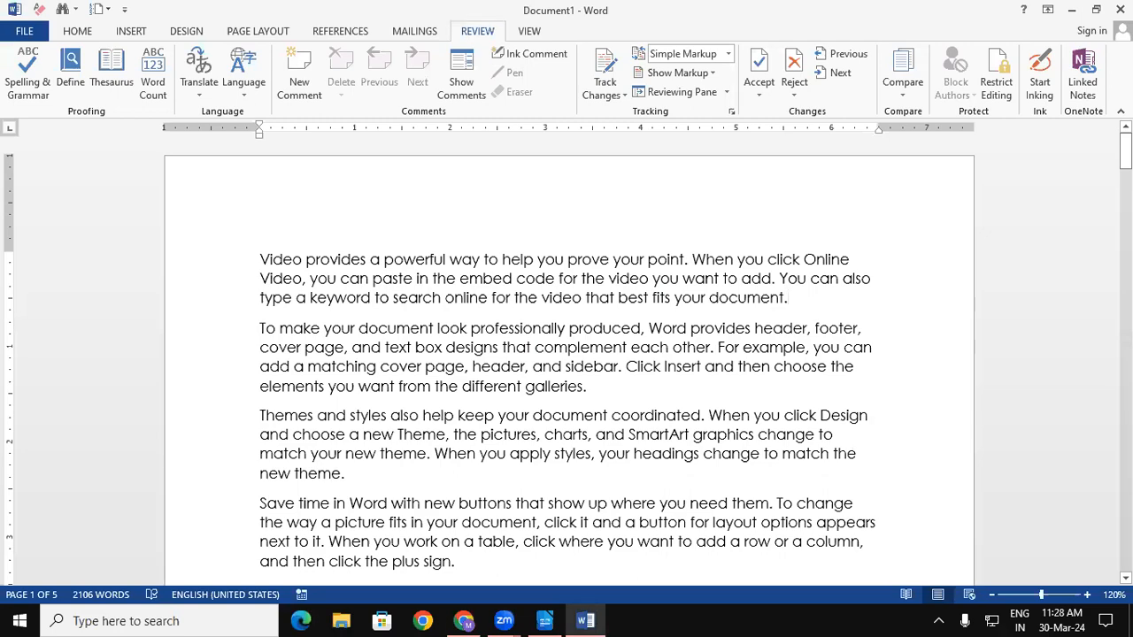
{"action": "mouse_move", "coordinate": [1126, 151]}
{"action": "left_mouse_down"}
{"action": "mouse_move", "coordinate": [1126, 215]}
{"action": "mouse_move", "coordinate": [1126, 151]}
{"action": "left_mouse_up"}
{"action": "left_click", "coordinate": [766, 260]}
{"action": "type", "text": "os"}
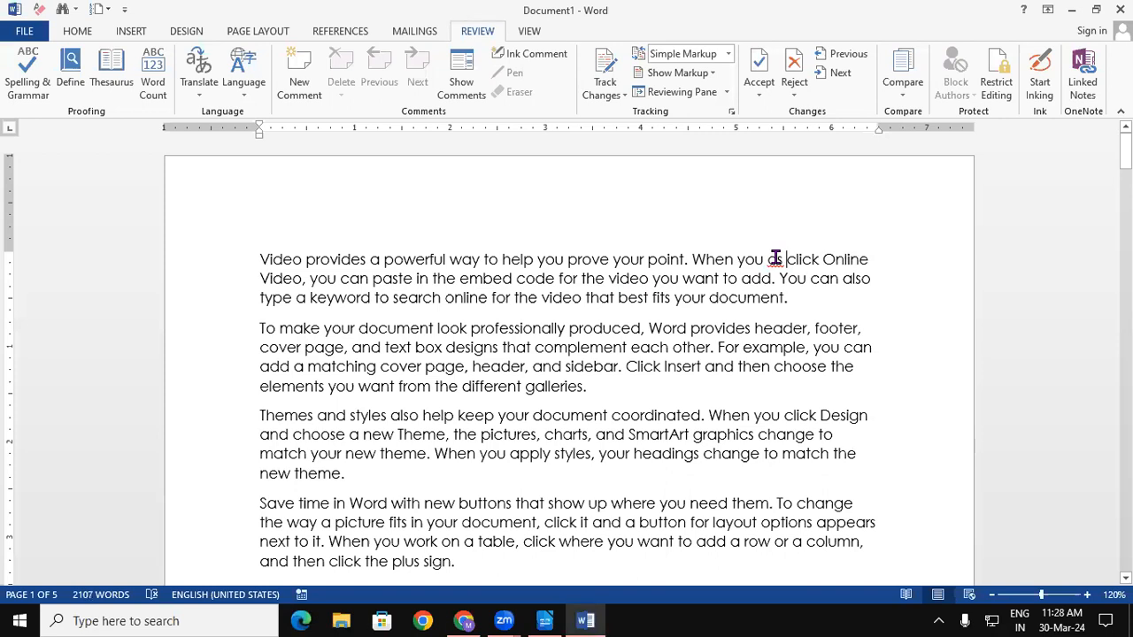
Add a footnote to the word "os" in the first paragraph with the text "Operating system"
{"action": "left_click_drag", "start_coordinate": [768, 261], "coordinate": [781, 263]}
{"action": "left_click", "coordinate": [354, 32]}
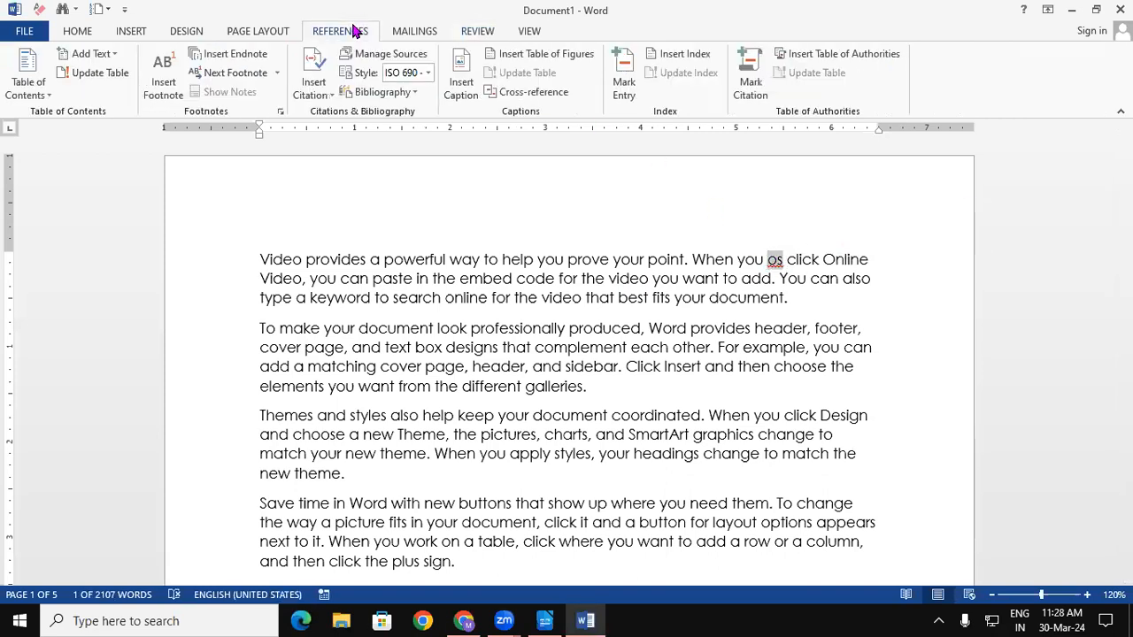
{"action": "left_click", "coordinate": [159, 84]}
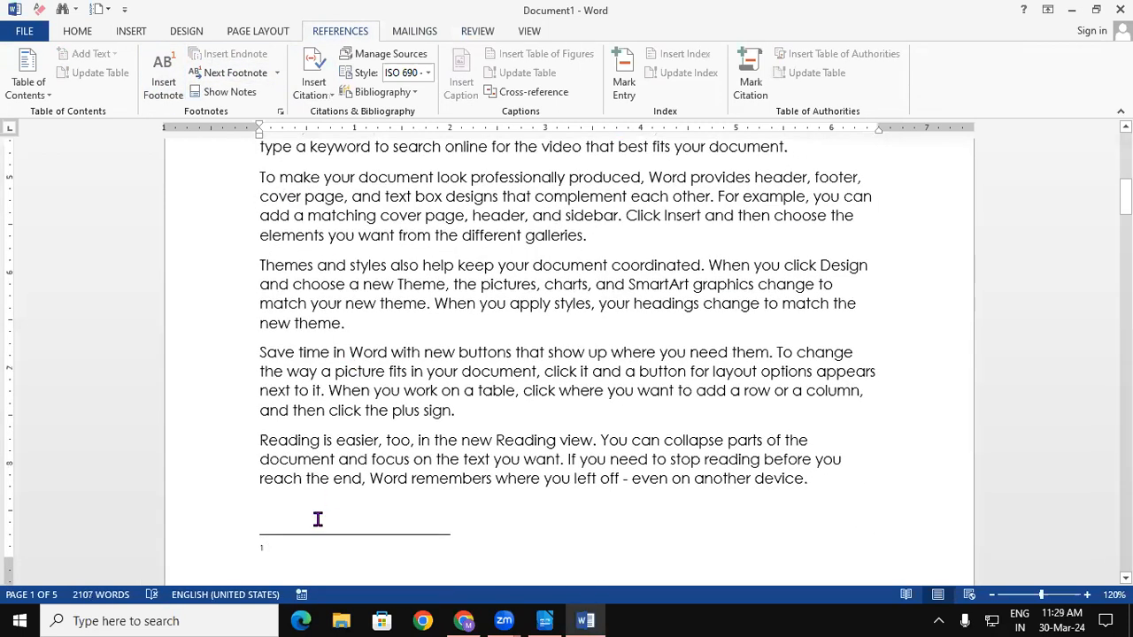
{"action": "type", "text": "Ope"}
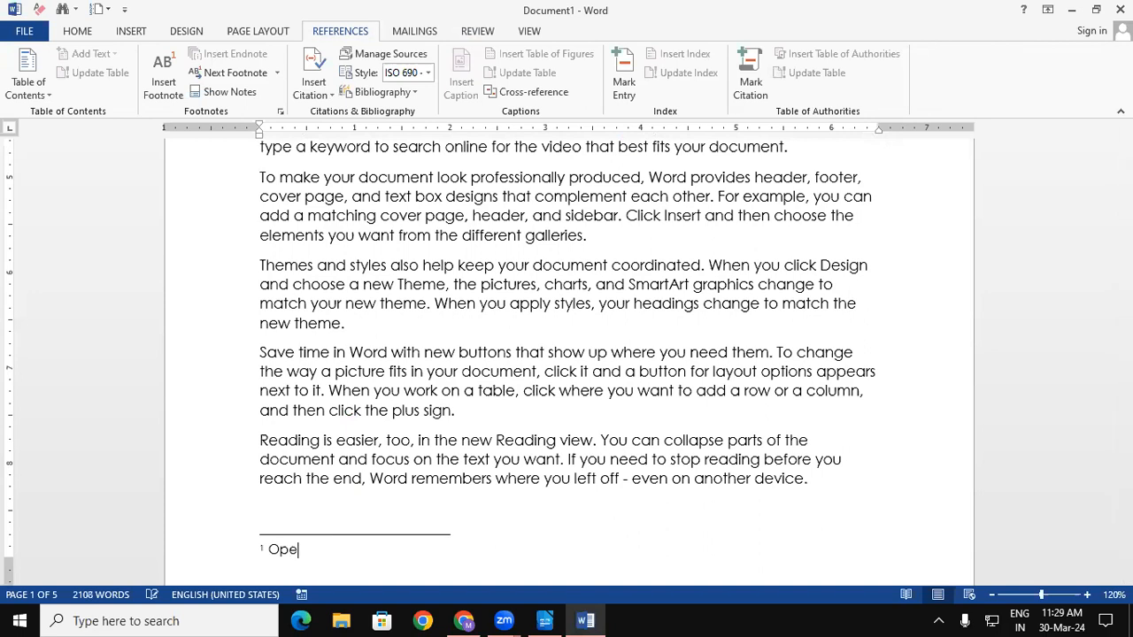
{"action": "key", "text": "BackSpace"}
{"action": "type", "text": "erating system"}
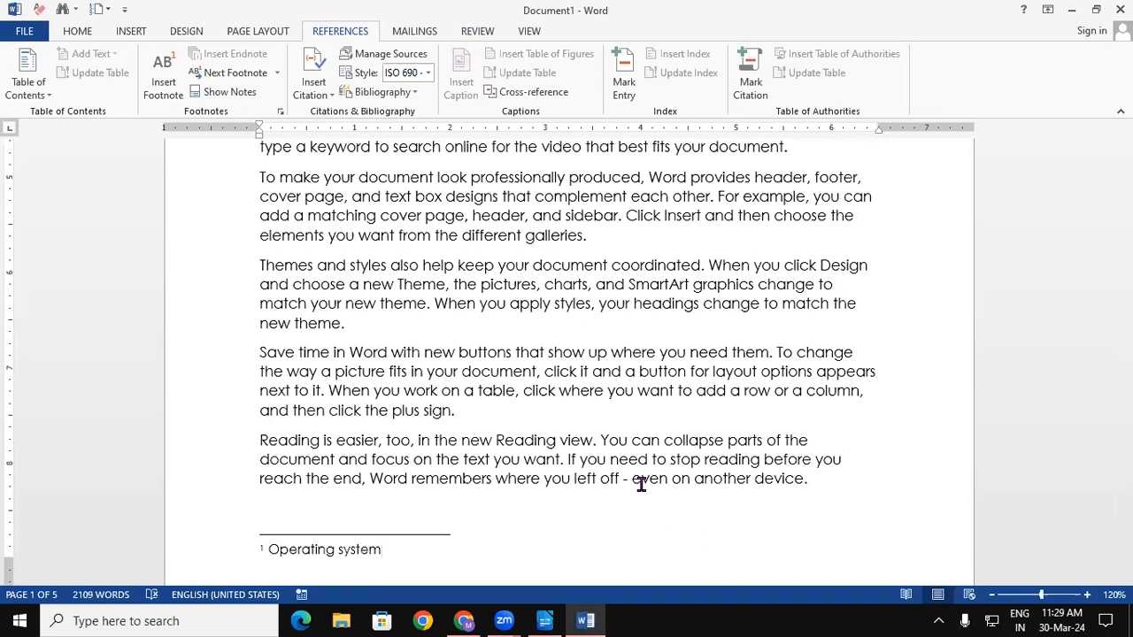
Compare the footnote mark beside "os" with its note at the foot of page 1
{"action": "left_click", "coordinate": [659, 339]}
{"action": "left_click_drag", "start_coordinate": [1125, 199], "coordinate": [1125, 149]}
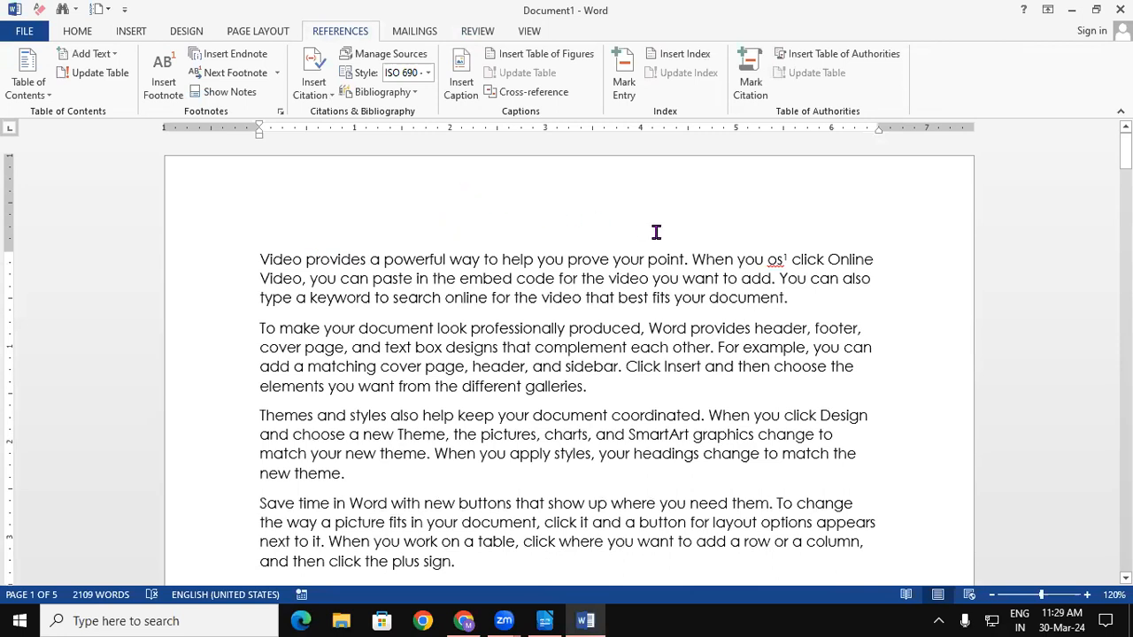
{"action": "mouse_move", "coordinate": [773, 261]}
{"action": "left_click_drag", "start_coordinate": [1125, 153], "coordinate": [1124, 212]}
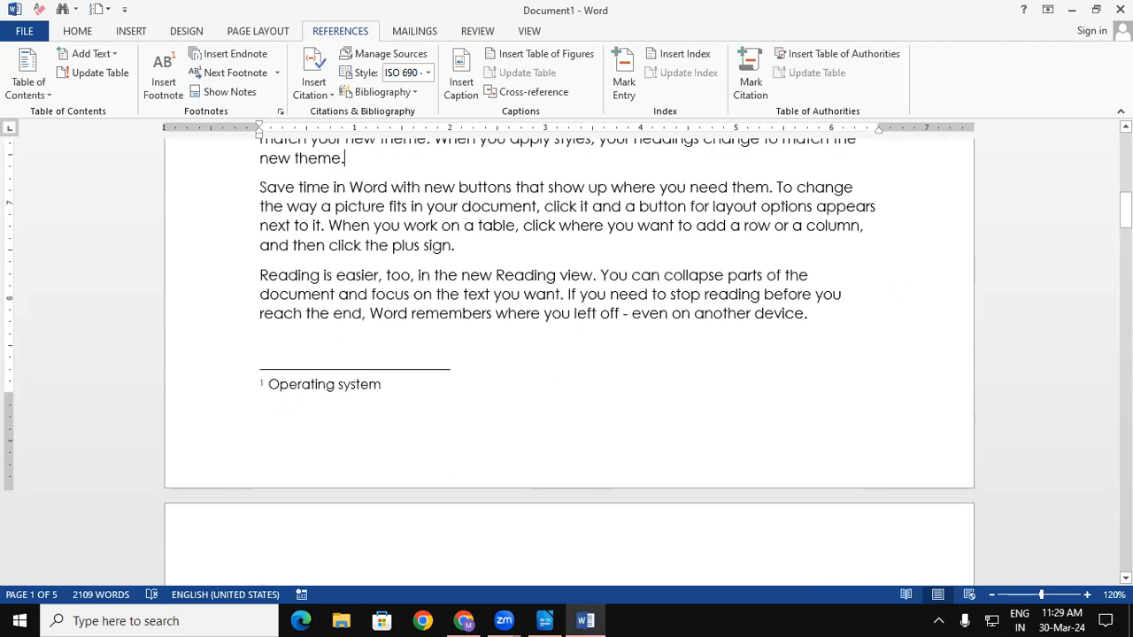
{"action": "left_click_drag", "start_coordinate": [1125, 210], "coordinate": [1125, 155]}
Insert the word "mu" before "header" in the second paragraph
{"action": "left_click", "coordinate": [755, 329]}
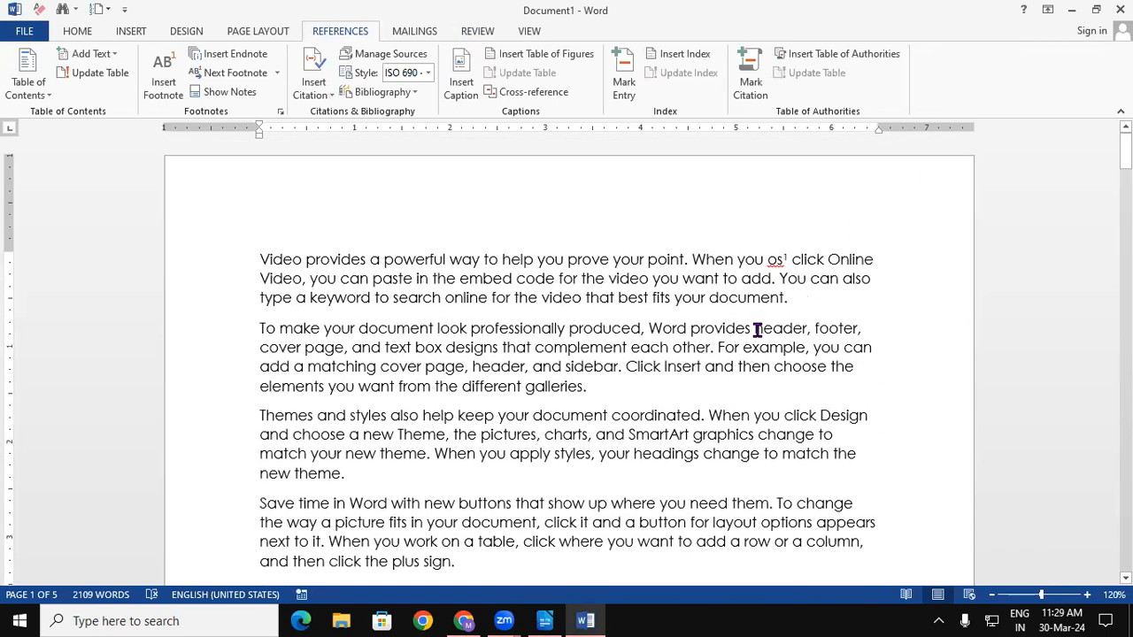
{"action": "type", "text": "mu"}
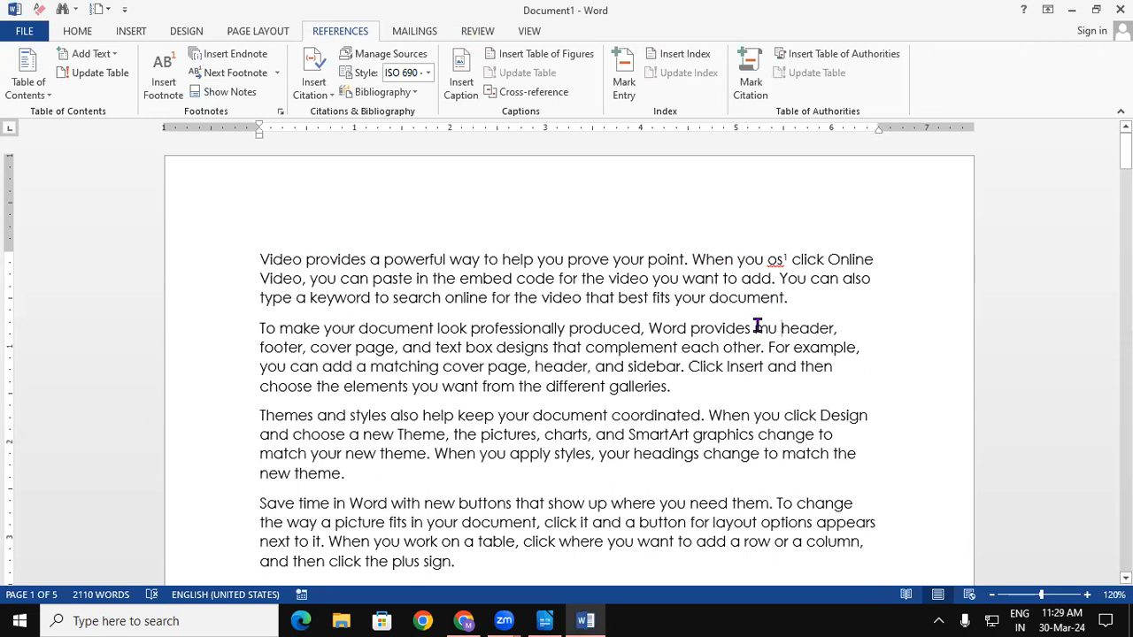
Add an endnote to the word "mu" in the second paragraph with the text "Memory unit"
{"action": "left_click_drag", "start_coordinate": [755, 327], "coordinate": [777, 328]}
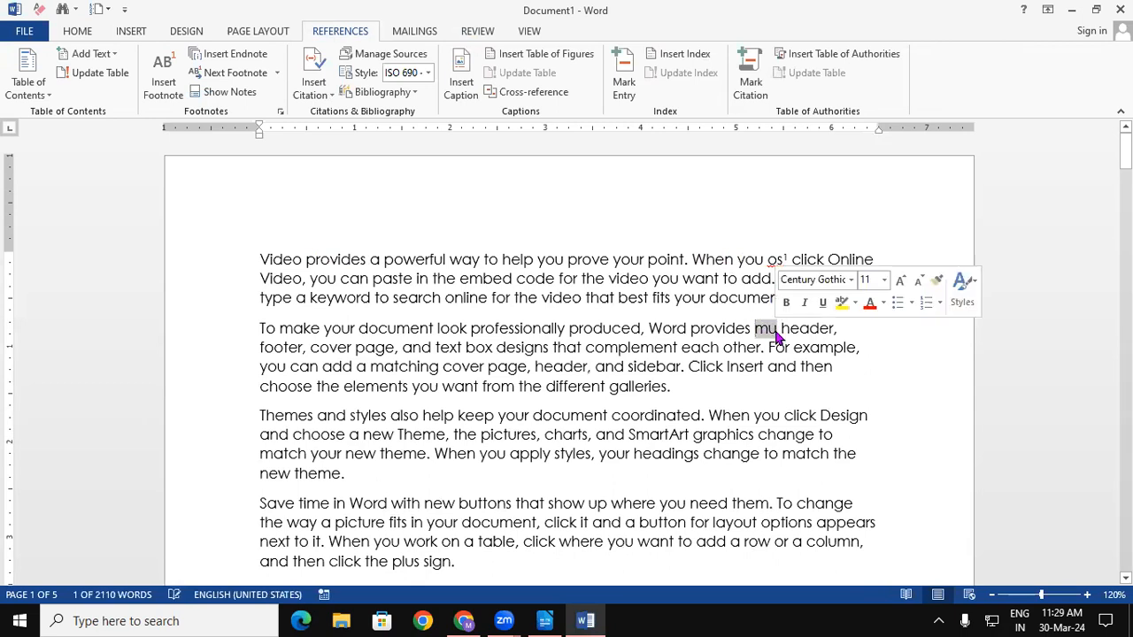
{"action": "left_click", "coordinate": [232, 53]}
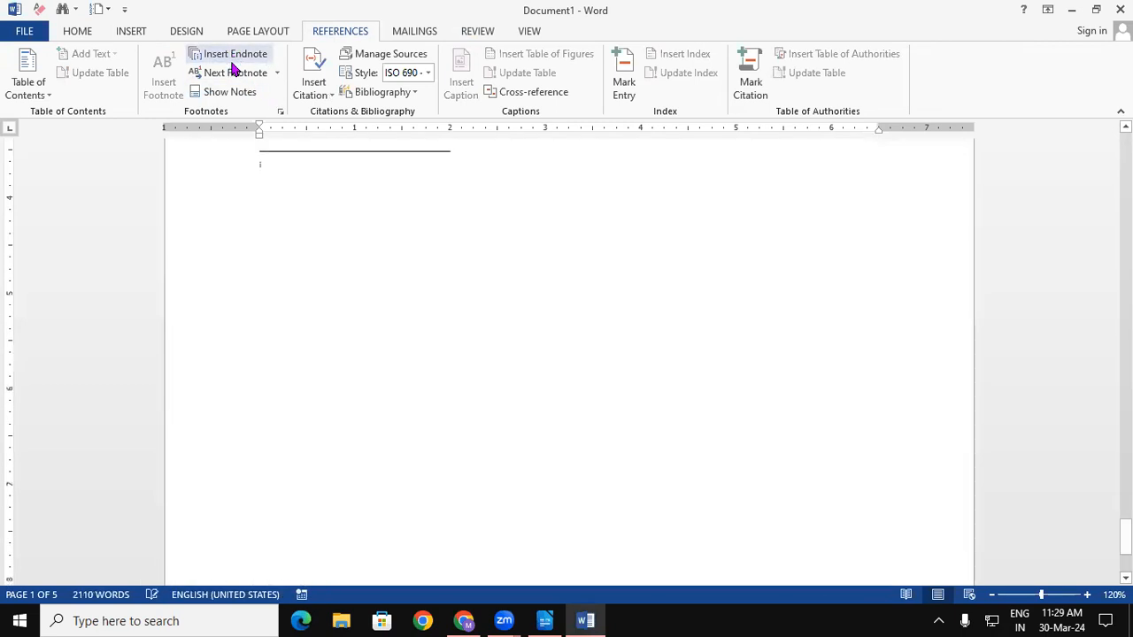
{"action": "type", "text": "memor"}
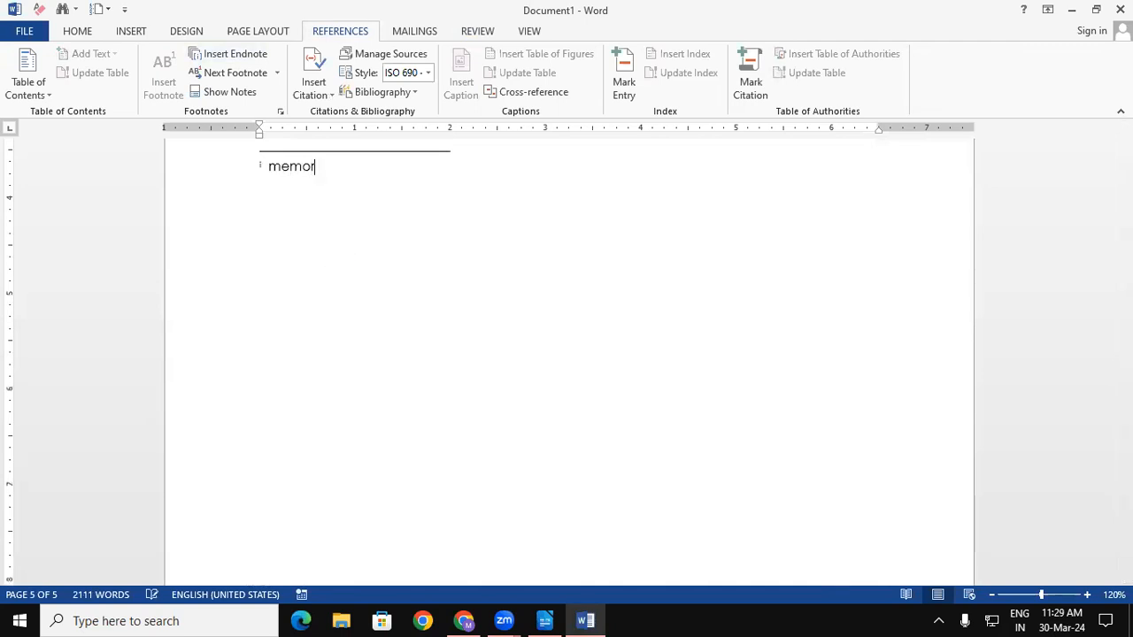
{"action": "type", "text": "y unit"}
Compare the endnote mark beside "mu" on page 1 with its note at the end of the document
{"action": "left_click_drag", "start_coordinate": [1124, 538], "coordinate": [1124, 146]}
{"action": "mouse_move", "coordinate": [772, 323]}
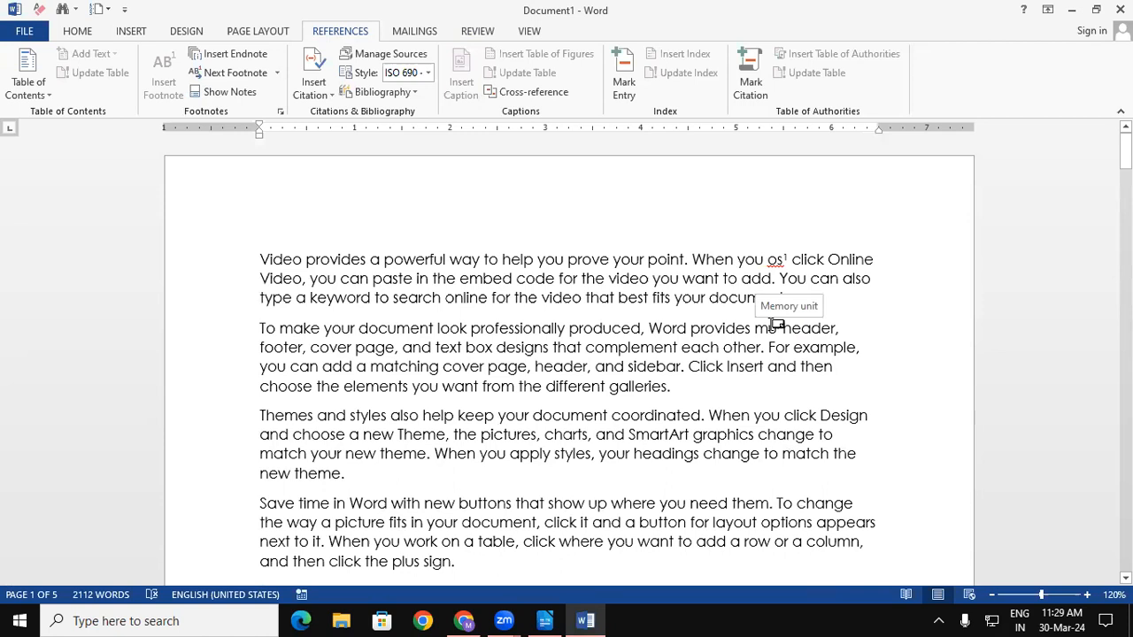
{"action": "left_click_drag", "start_coordinate": [1125, 150], "coordinate": [1107, 531]}
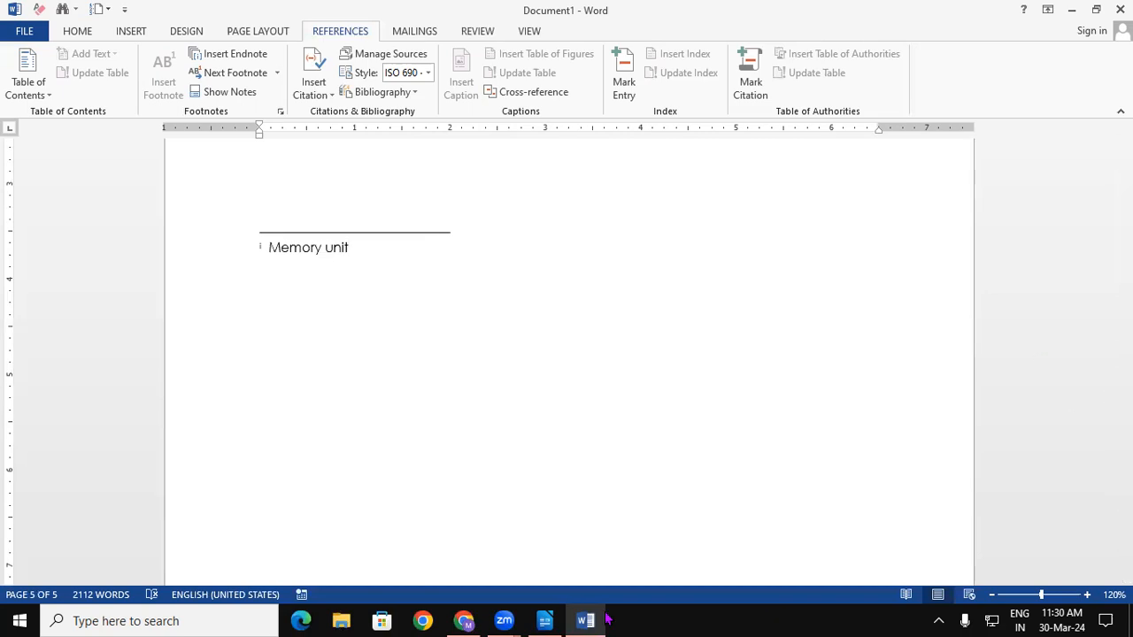
{"action": "left_click", "coordinate": [544, 621]}
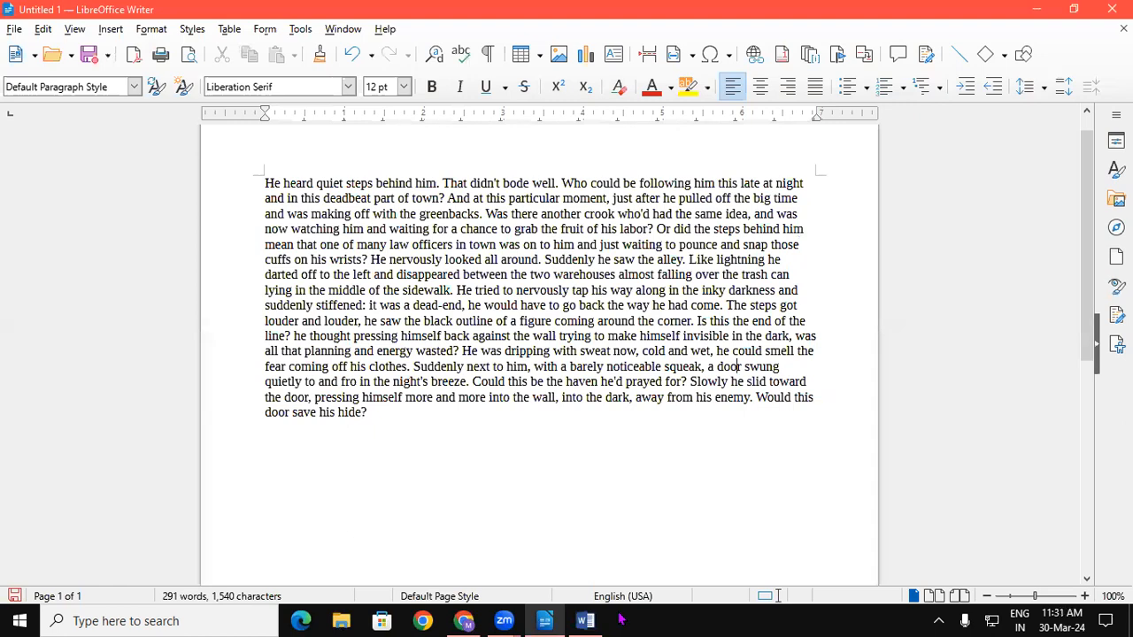
{"action": "left_click", "coordinate": [585, 620]}
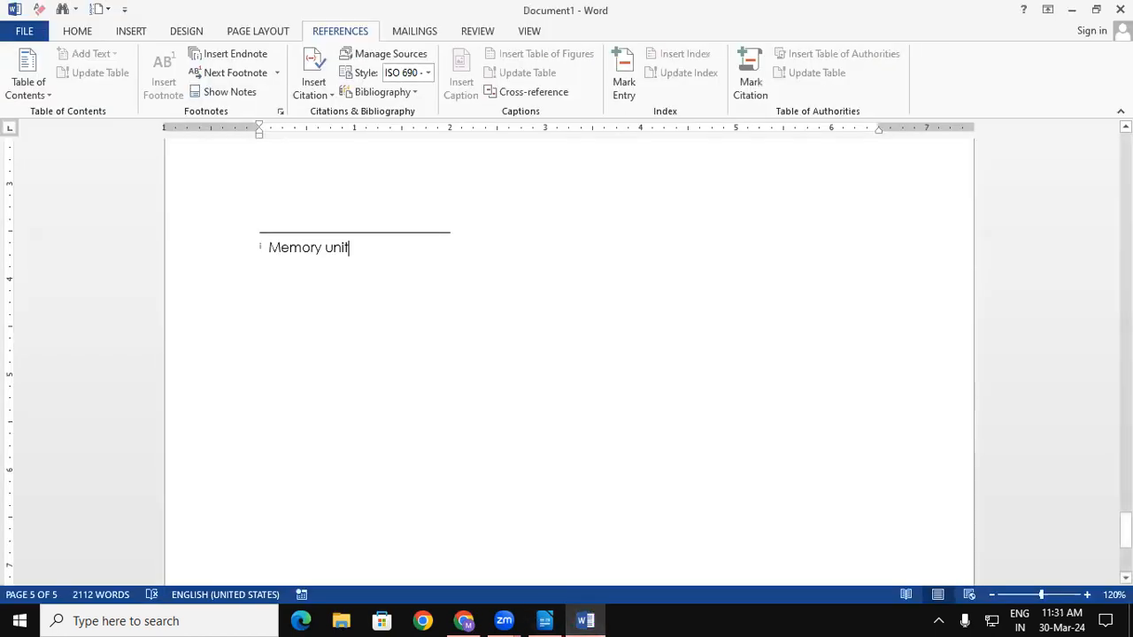
Open the Cross-reference settings and examine the available targets for the Heading, Bookmark and Endnote reference types
{"action": "key", "text": "ctrl+Home"}
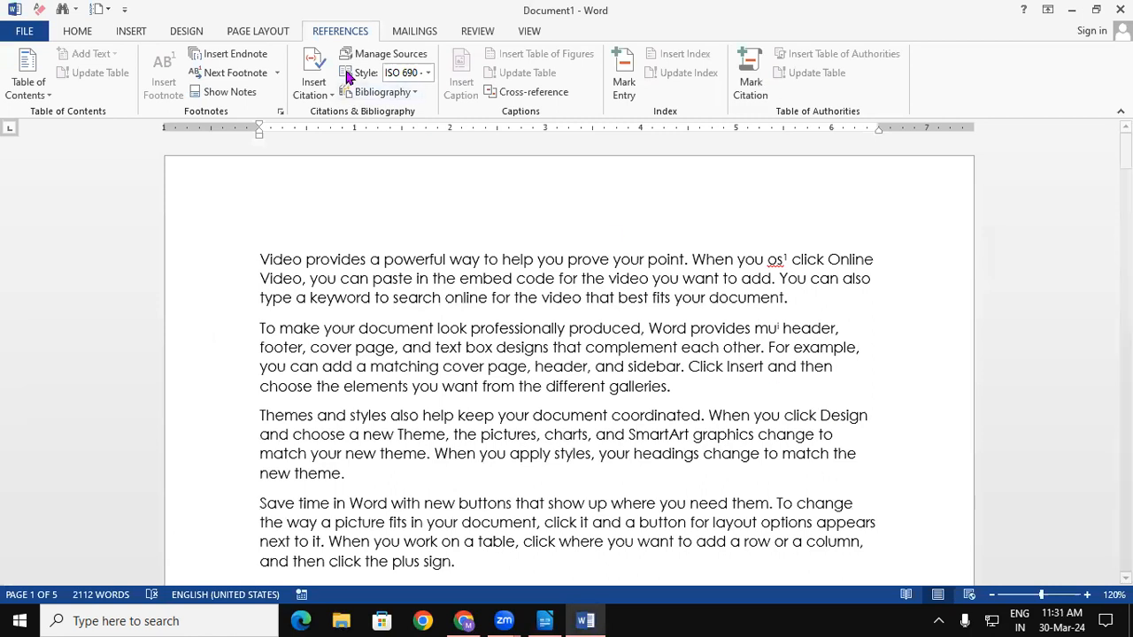
{"action": "left_click", "coordinate": [533, 92]}
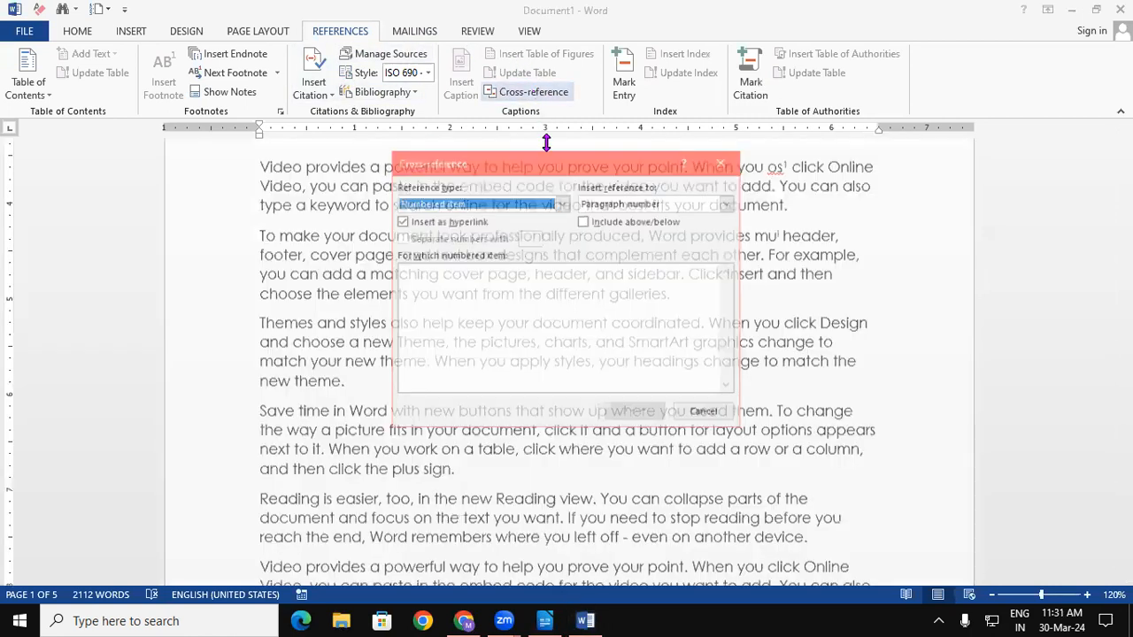
{"action": "left_click", "coordinate": [561, 203]}
{"action": "left_click", "coordinate": [485, 237]}
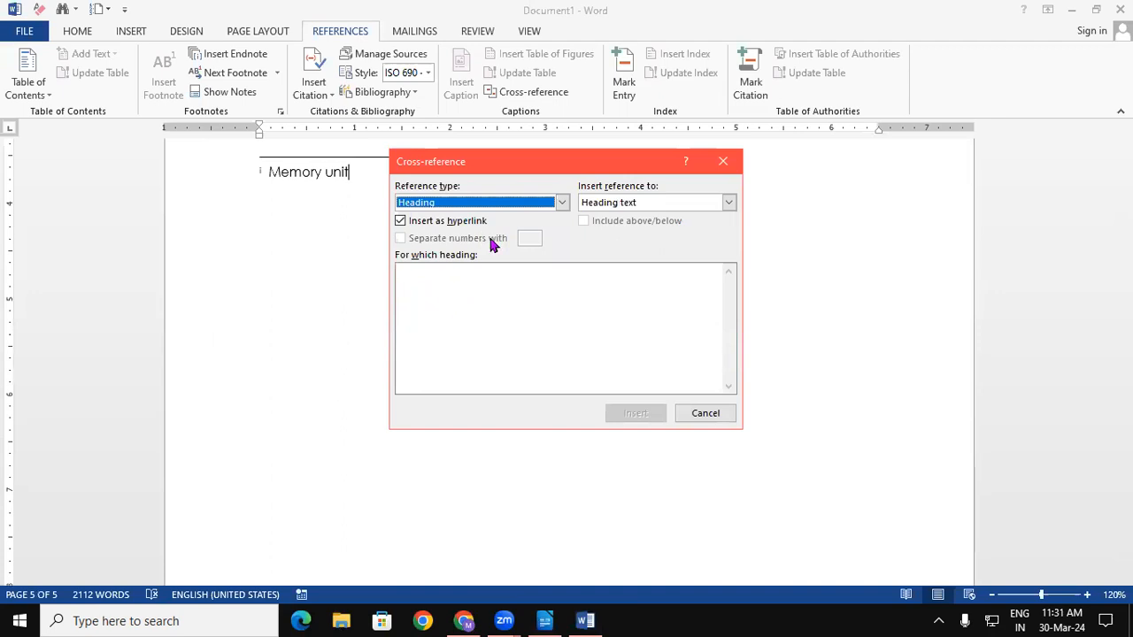
{"action": "left_click", "coordinate": [561, 202]}
{"action": "left_click", "coordinate": [478, 239]}
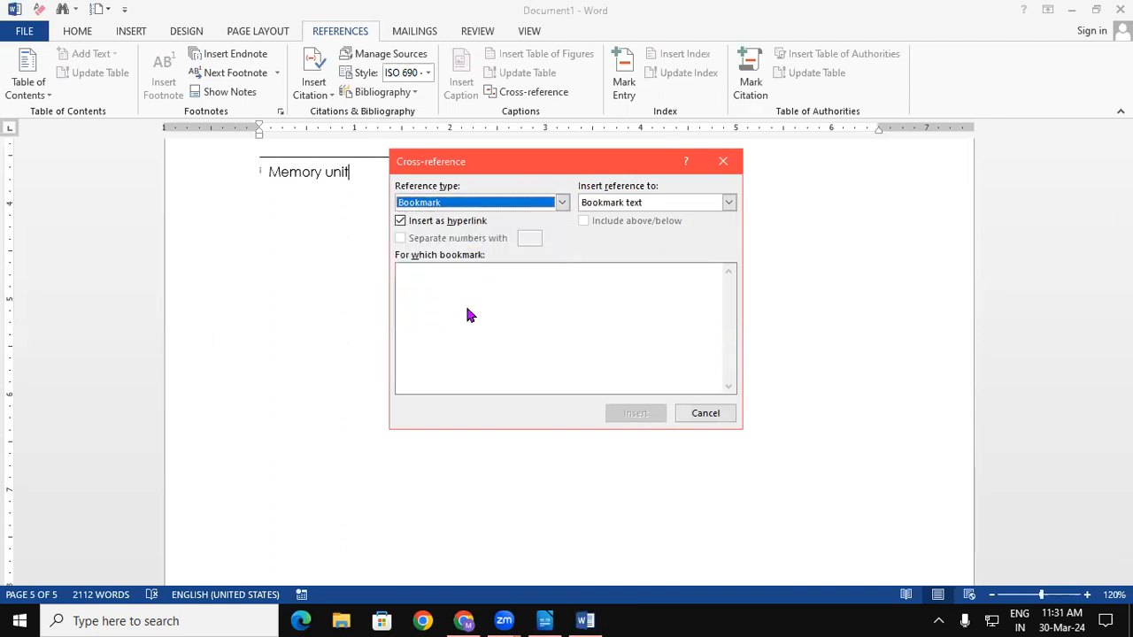
{"action": "left_click", "coordinate": [561, 202]}
{"action": "left_click", "coordinate": [481, 261]}
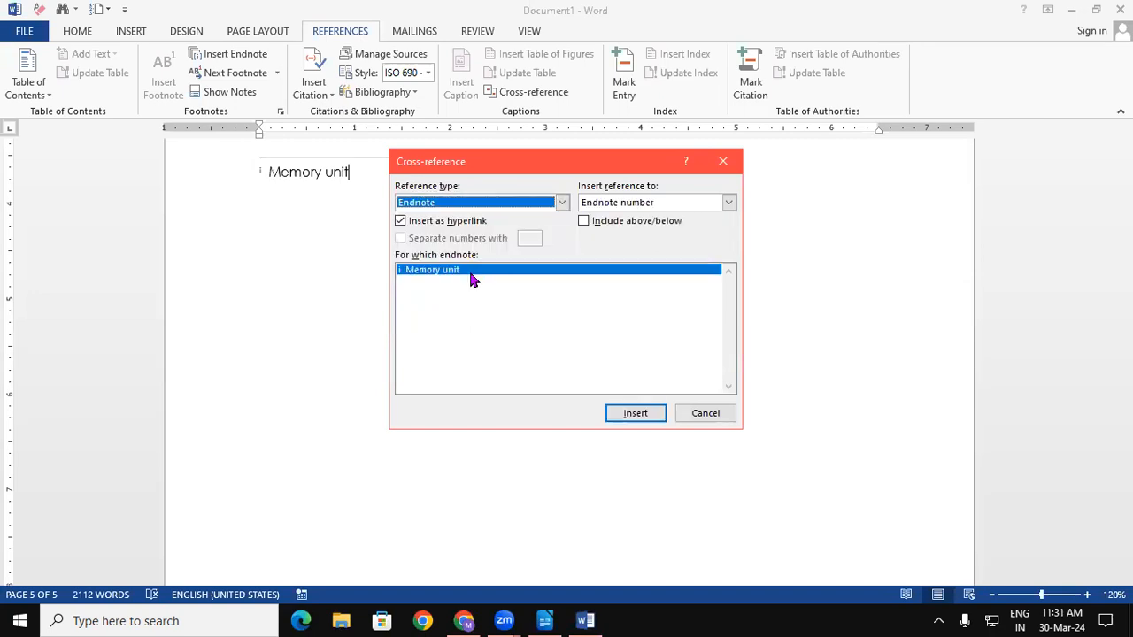
Examine the cross-reference targets for the Footnote and Figure types, and close the dialog without inserting anything
{"action": "left_click", "coordinate": [561, 203]}
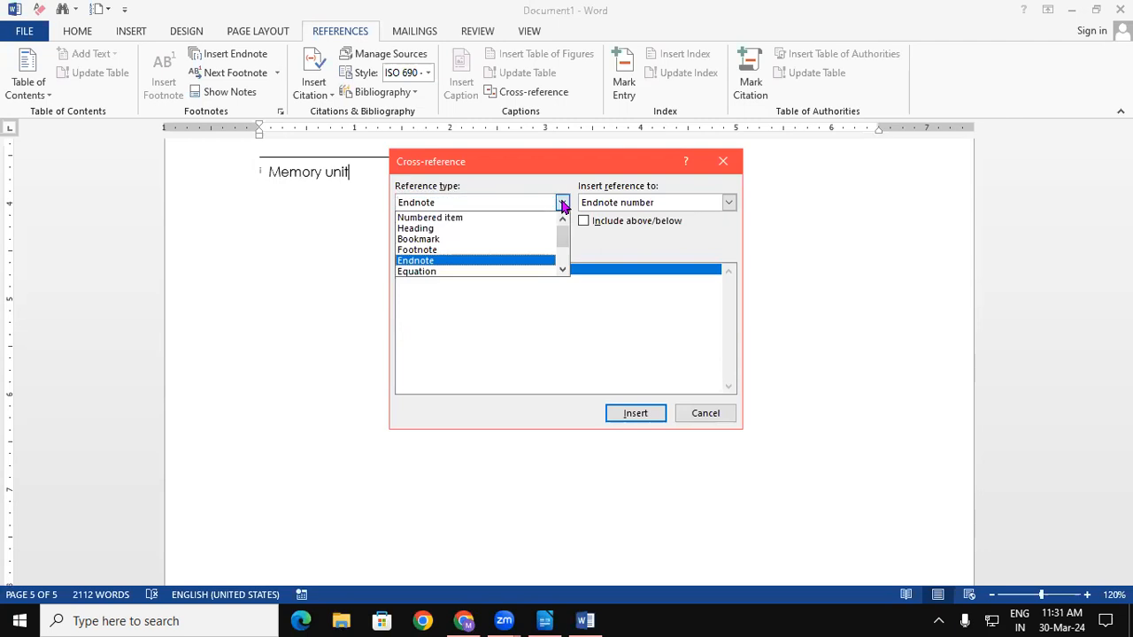
{"action": "left_click", "coordinate": [512, 253]}
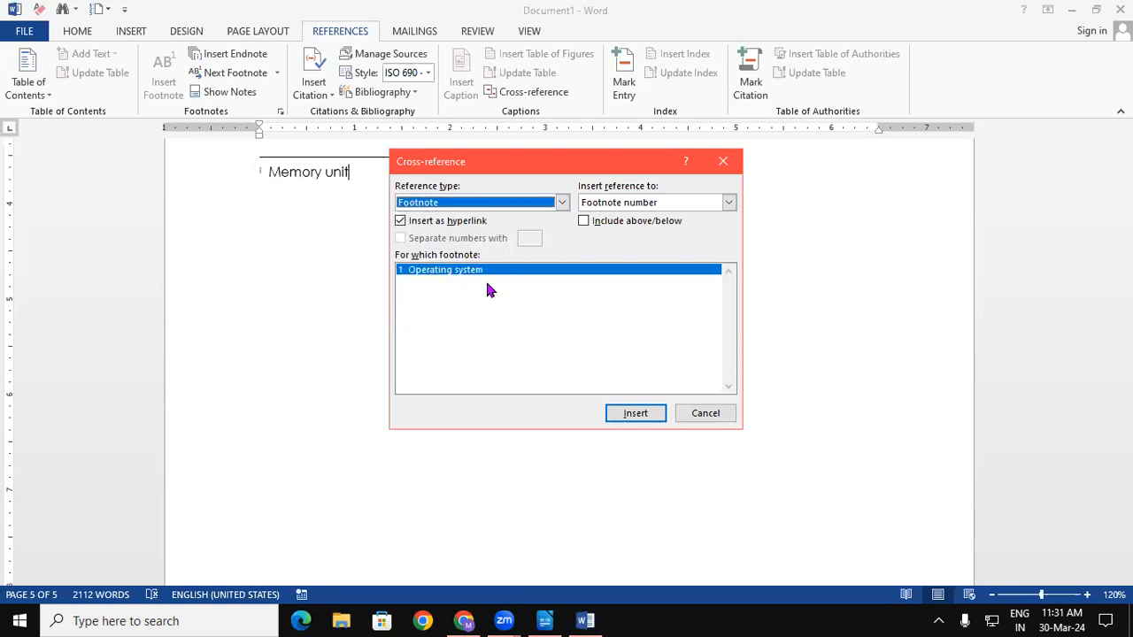
{"action": "left_click", "coordinate": [561, 202]}
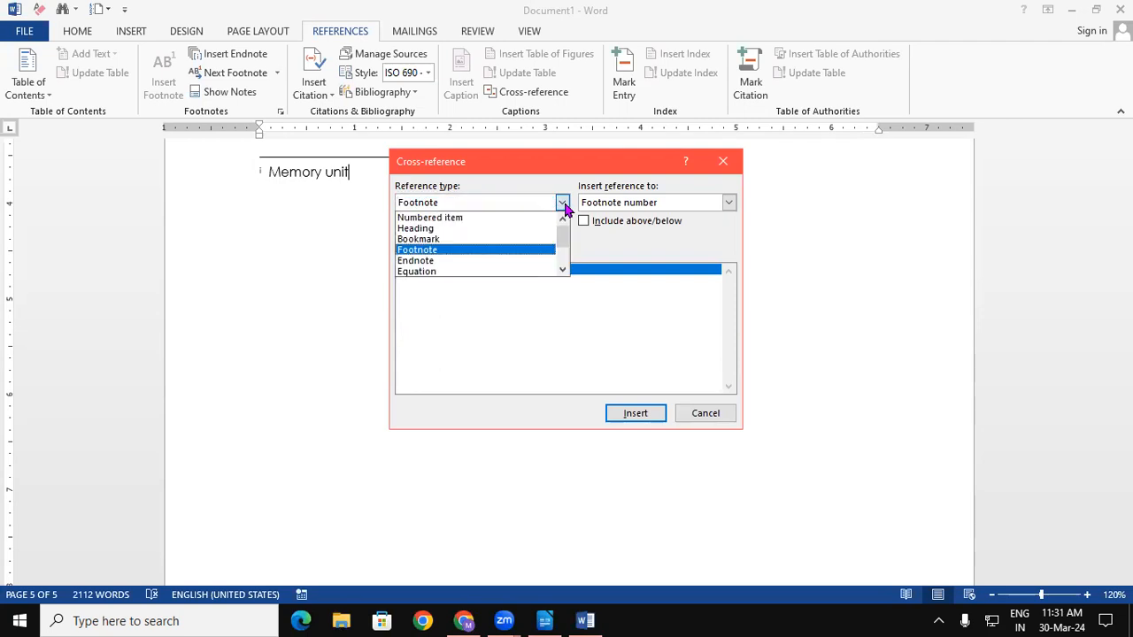
{"action": "left_click", "coordinate": [564, 272]}
{"action": "left_click", "coordinate": [564, 271]}
{"action": "left_click", "coordinate": [498, 263]}
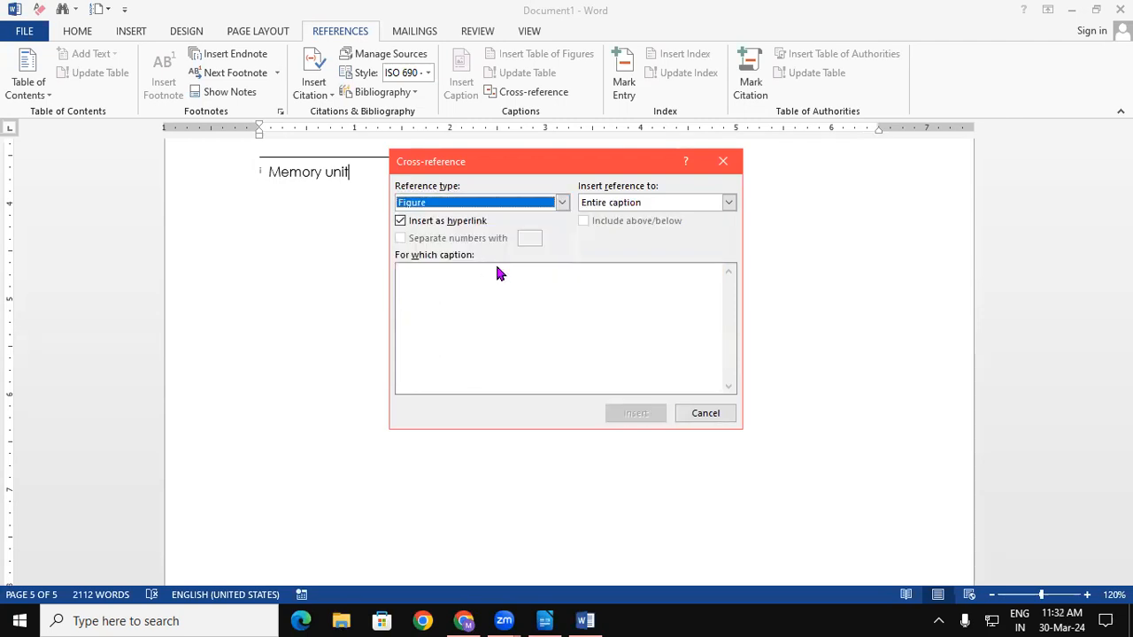
{"action": "left_click", "coordinate": [723, 161]}
Insert a new line reading "GIT" above the first paragraph of the document
{"action": "left_click_drag", "start_coordinate": [1126, 537], "coordinate": [1126, 151]}
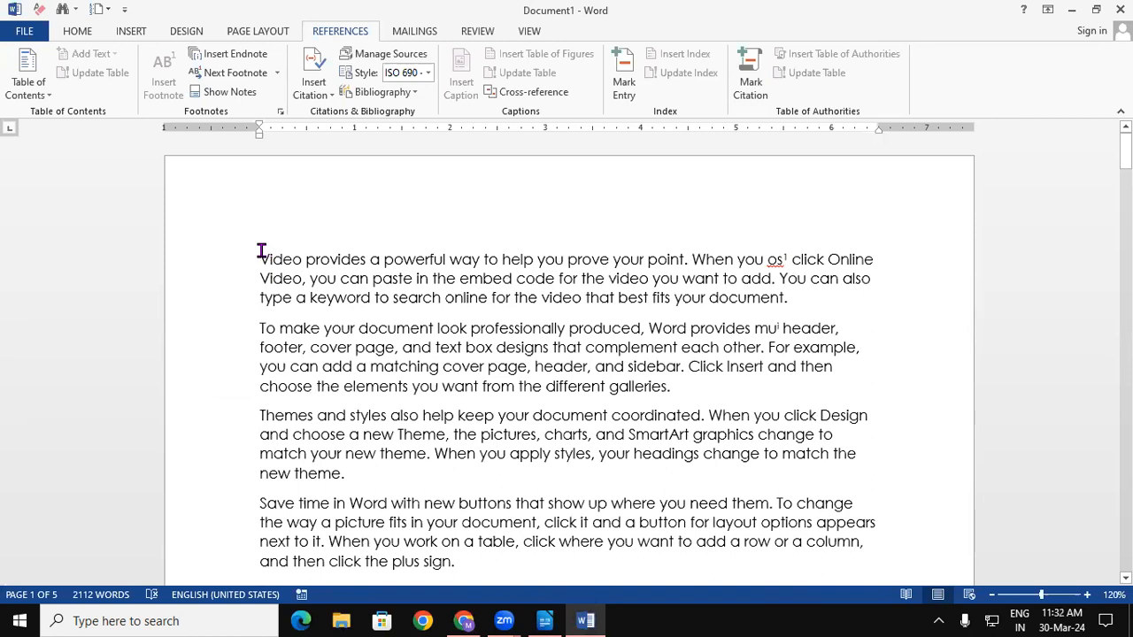
{"action": "left_click", "coordinate": [260, 255]}
{"action": "key", "text": "Return"}
{"action": "key", "text": "Up"}
{"action": "type", "text": "Gl"}
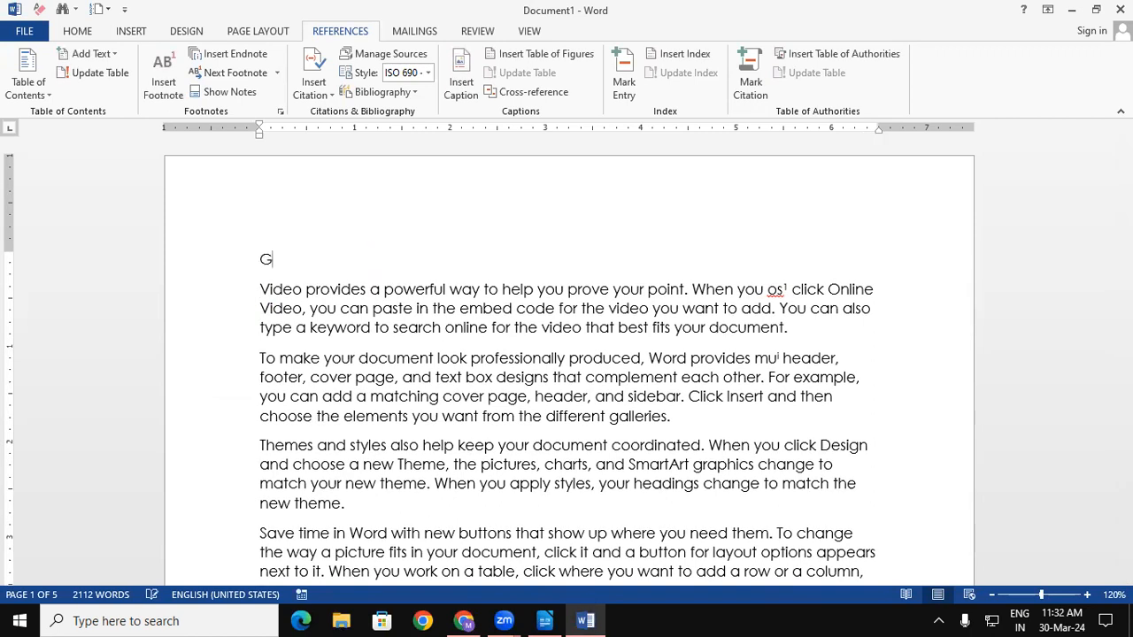
{"action": "type", "text": "T"}
Apply the Heading 1 style to the "GIT" line at the start of the document
{"action": "left_click", "coordinate": [238, 266]}
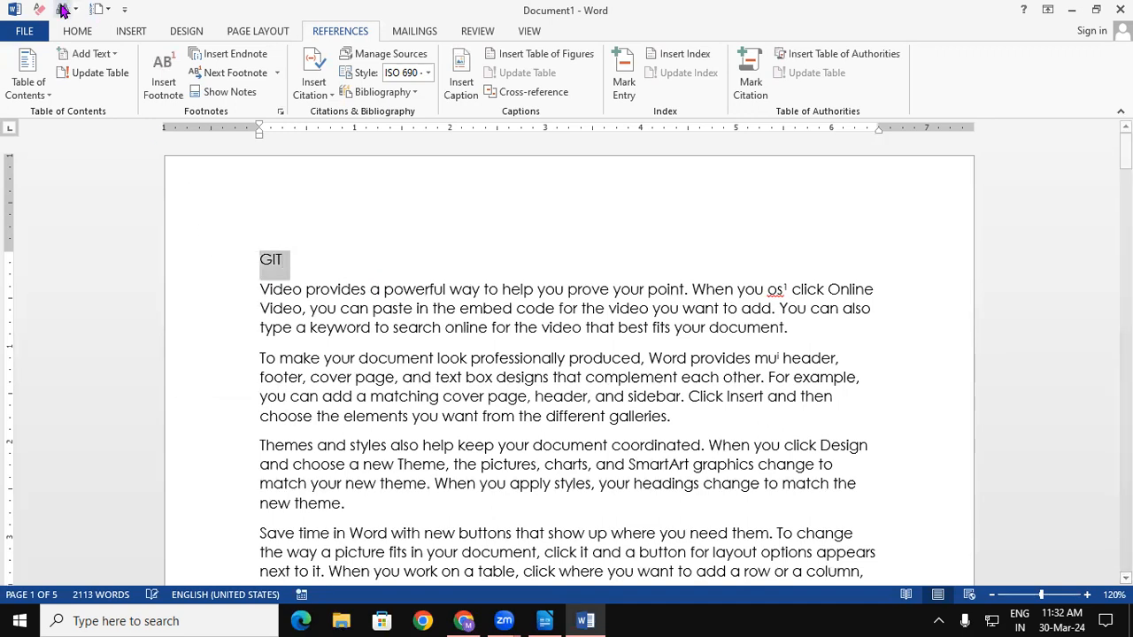
{"action": "left_click", "coordinate": [79, 36]}
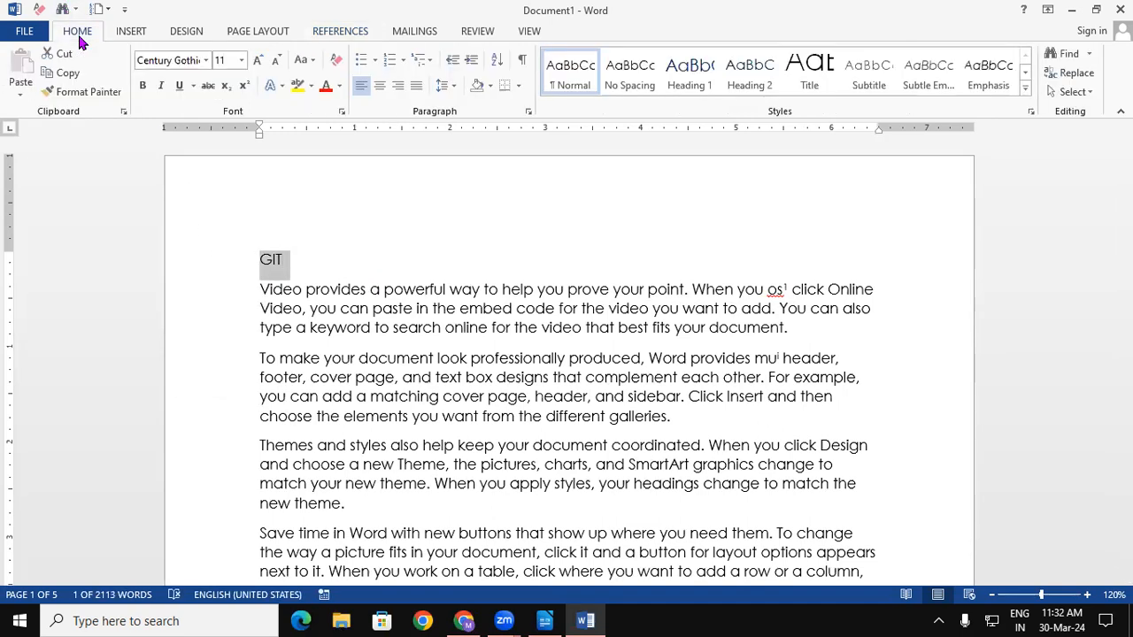
{"action": "left_click", "coordinate": [686, 71]}
Check the cross-reference targets for the Heading reference type, and close the dialog without inserting a reference
{"action": "left_click", "coordinate": [340, 34]}
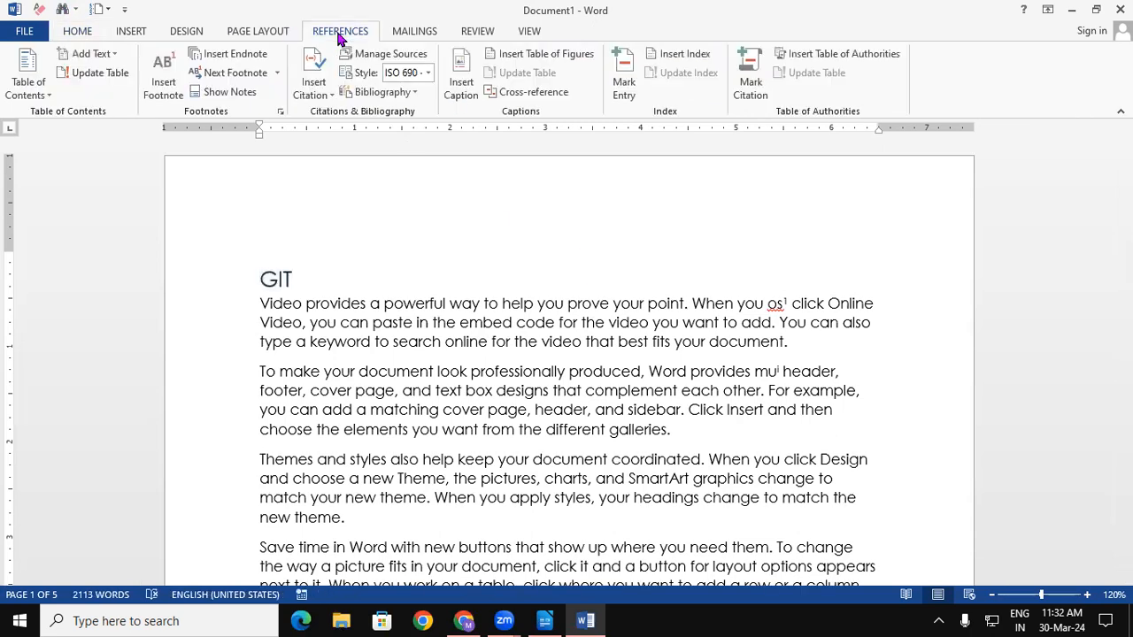
{"action": "left_click", "coordinate": [522, 92]}
{"action": "left_click", "coordinate": [561, 202]}
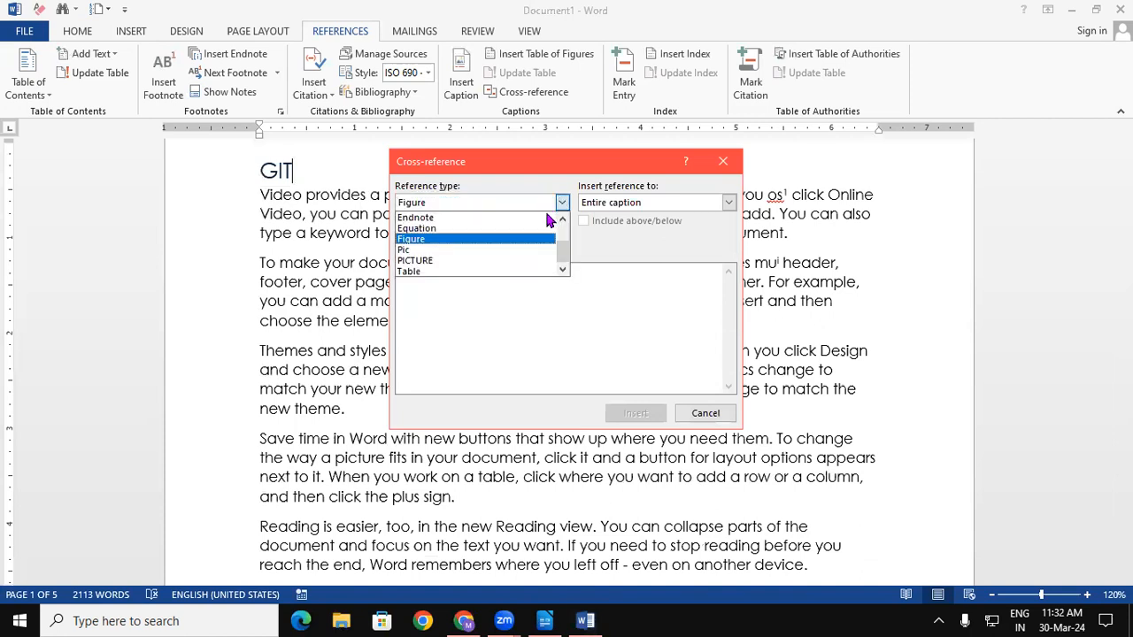
{"action": "left_click", "coordinate": [562, 220]}
{"action": "left_click", "coordinate": [563, 220]}
{"action": "left_click", "coordinate": [562, 219]}
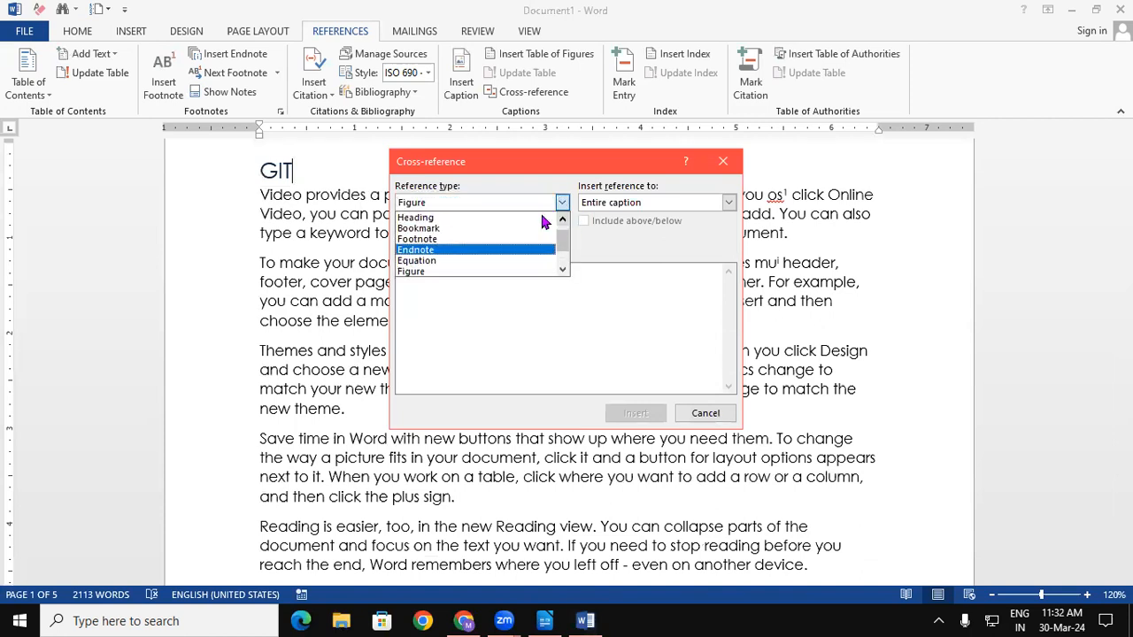
{"action": "left_click", "coordinate": [503, 217]}
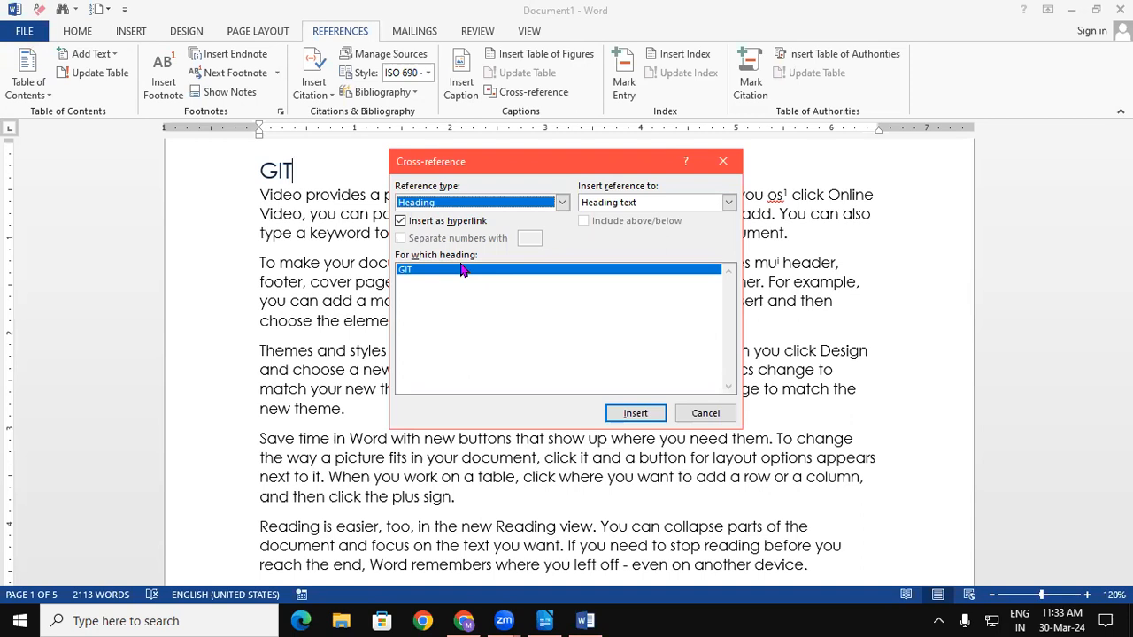
{"action": "left_click", "coordinate": [723, 161]}
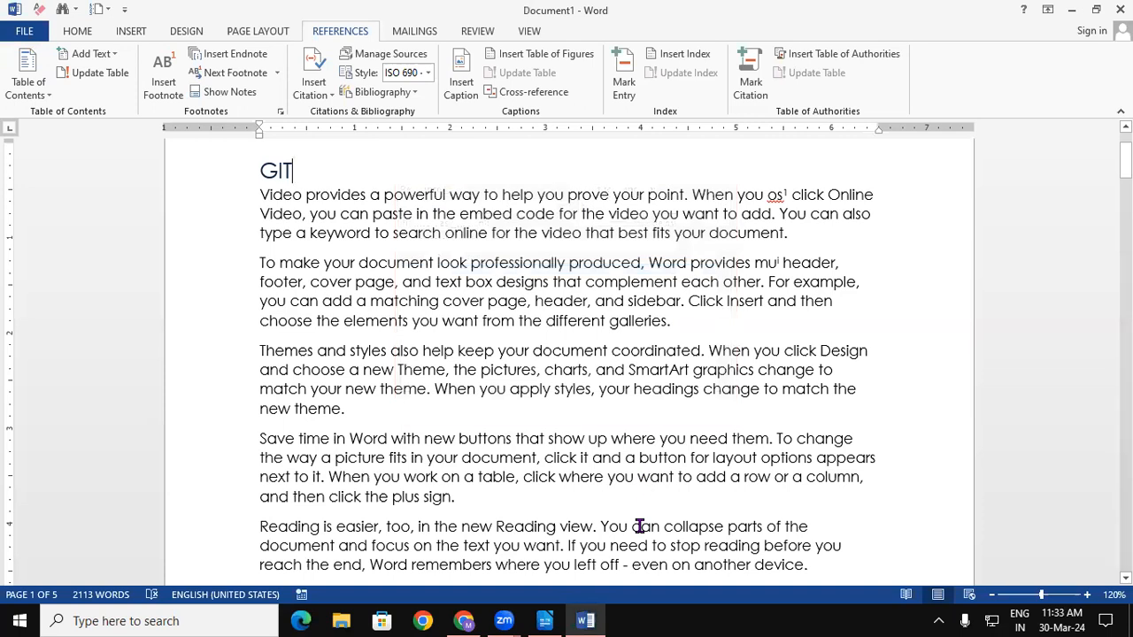
Switch to LibreOffice Writer and select the words "late at night" in the first line, then clear the selection
{"action": "left_click", "coordinate": [545, 620]}
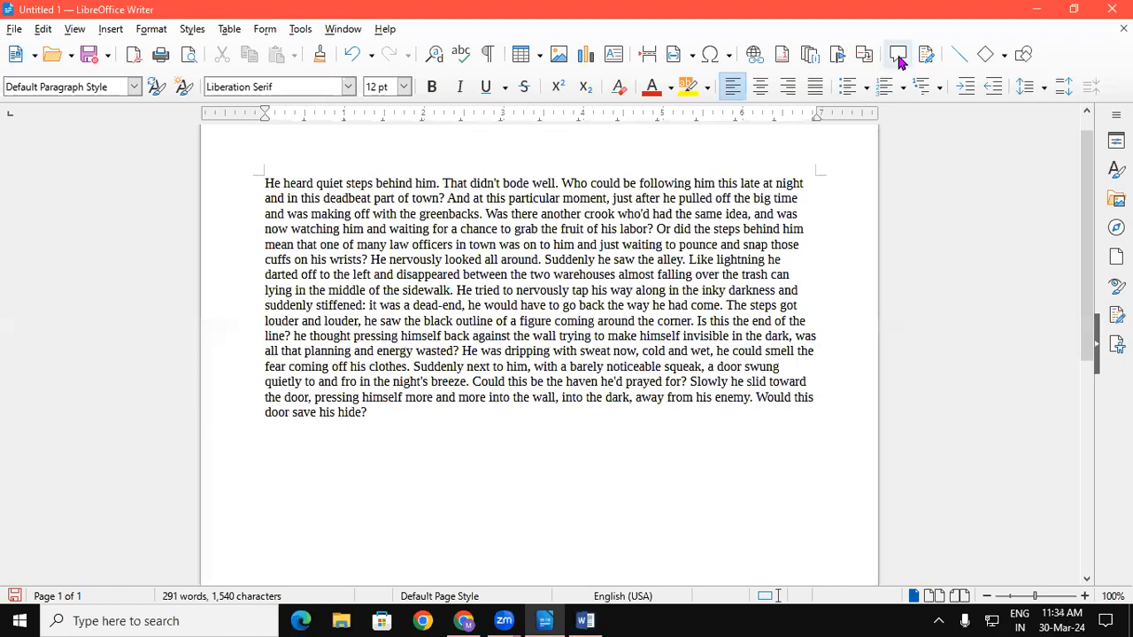
{"action": "left_click_drag", "start_coordinate": [741, 184], "coordinate": [804, 185]}
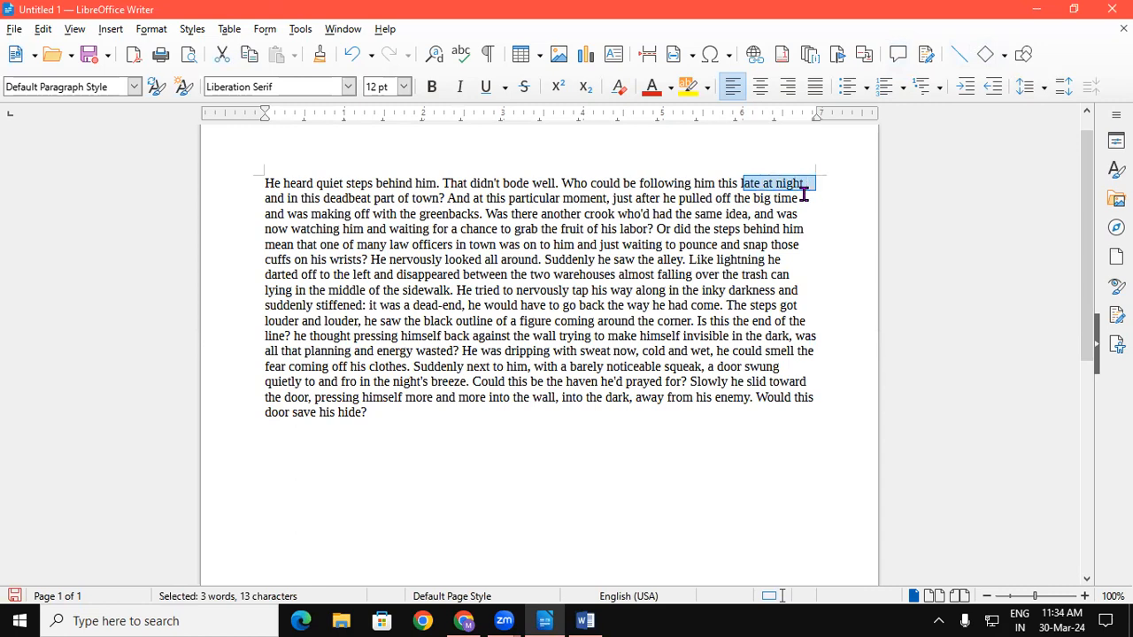
{"action": "left_click", "coordinate": [805, 197]}
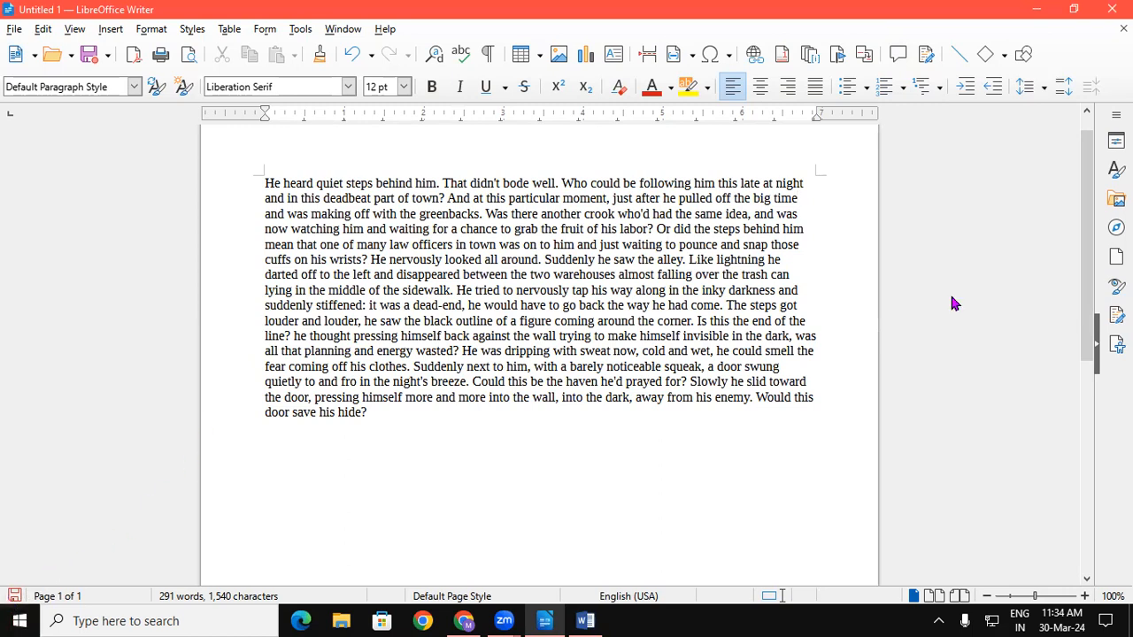
Look through the bullet, numbered and outline list formats without applying any of them
{"action": "left_click", "coordinate": [864, 88]}
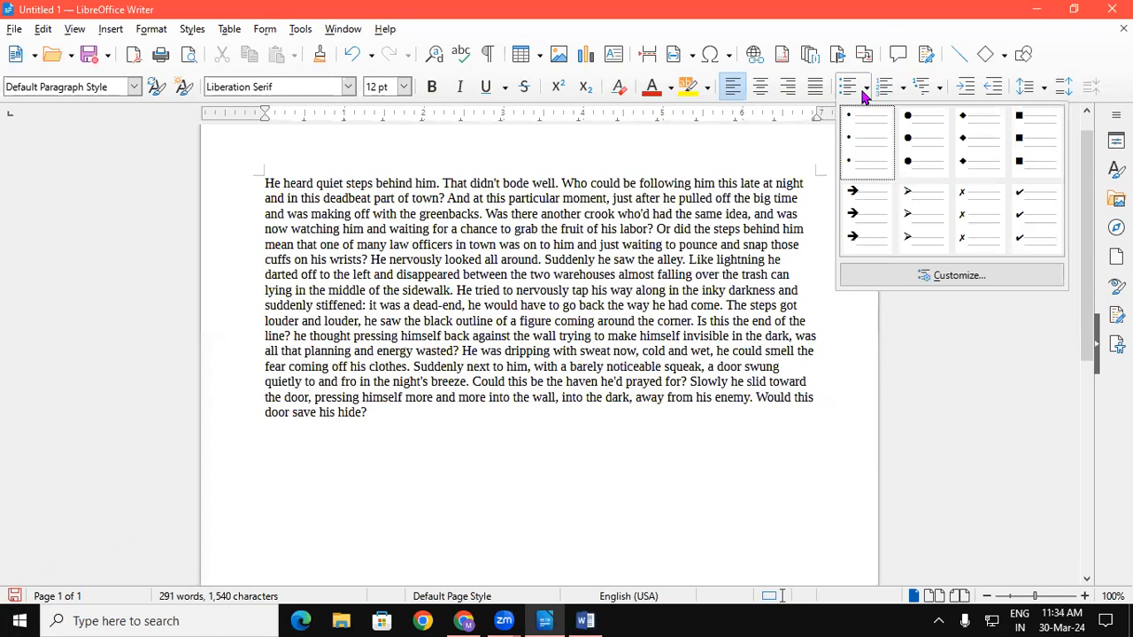
{"action": "left_click", "coordinate": [908, 92]}
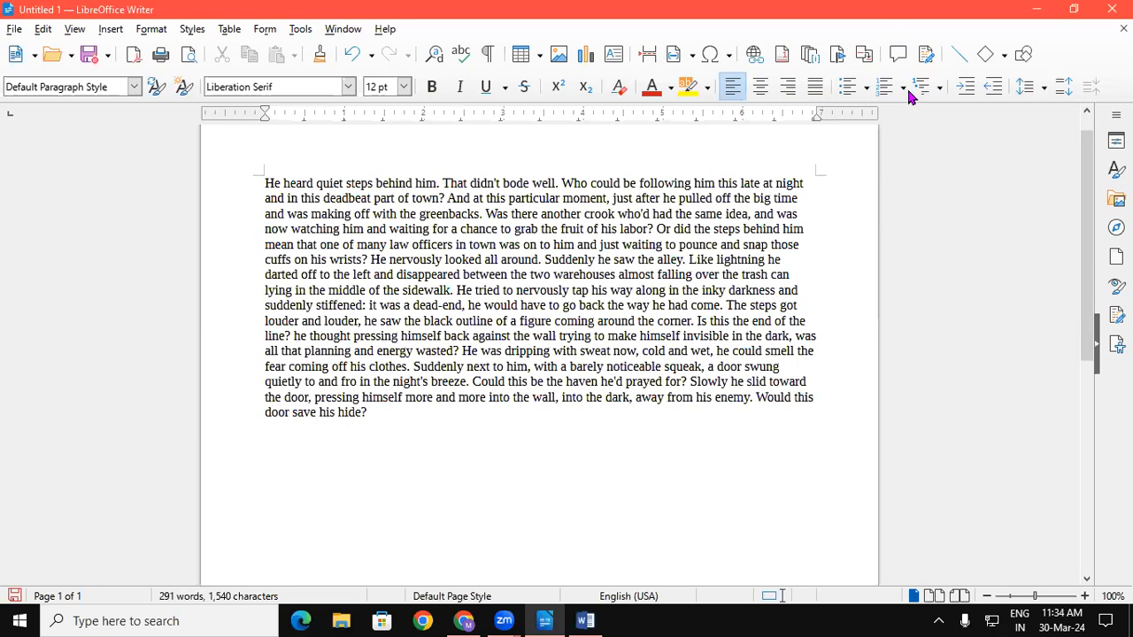
{"action": "left_click", "coordinate": [905, 90]}
{"action": "left_click", "coordinate": [940, 92]}
{"action": "left_click", "coordinate": [940, 90]}
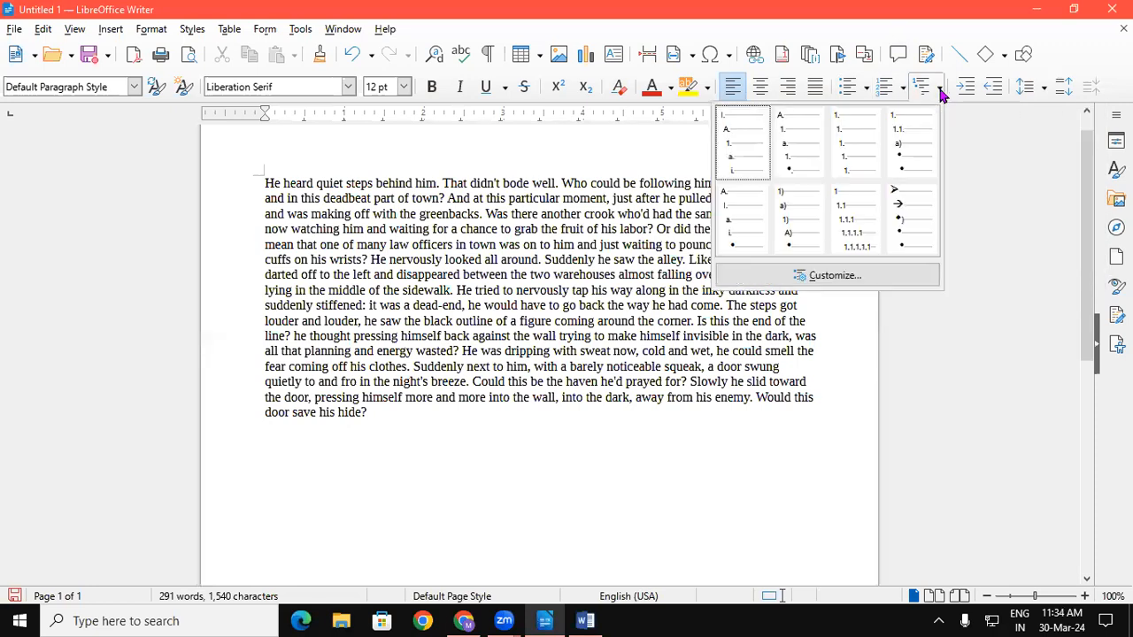
{"action": "left_click", "coordinate": [602, 149]}
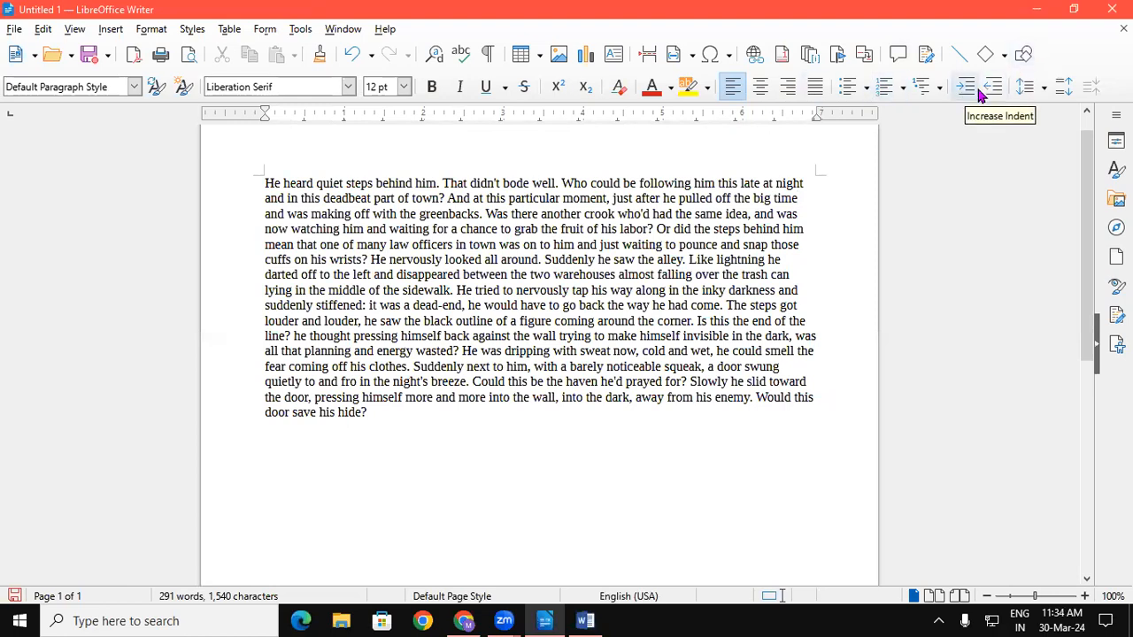
Increase the left indent of the whole story text to about 2 inches
{"action": "left_click_drag", "start_coordinate": [262, 183], "coordinate": [761, 230]}
{"action": "left_click", "coordinate": [760, 229]}
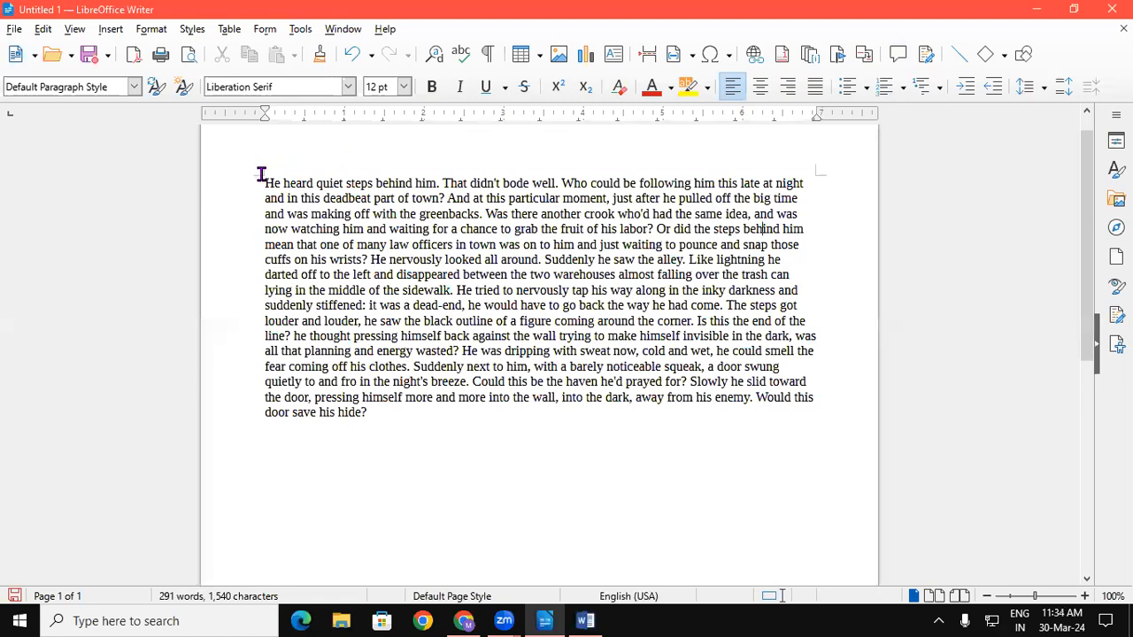
{"action": "left_click_drag", "start_coordinate": [261, 177], "coordinate": [412, 450]}
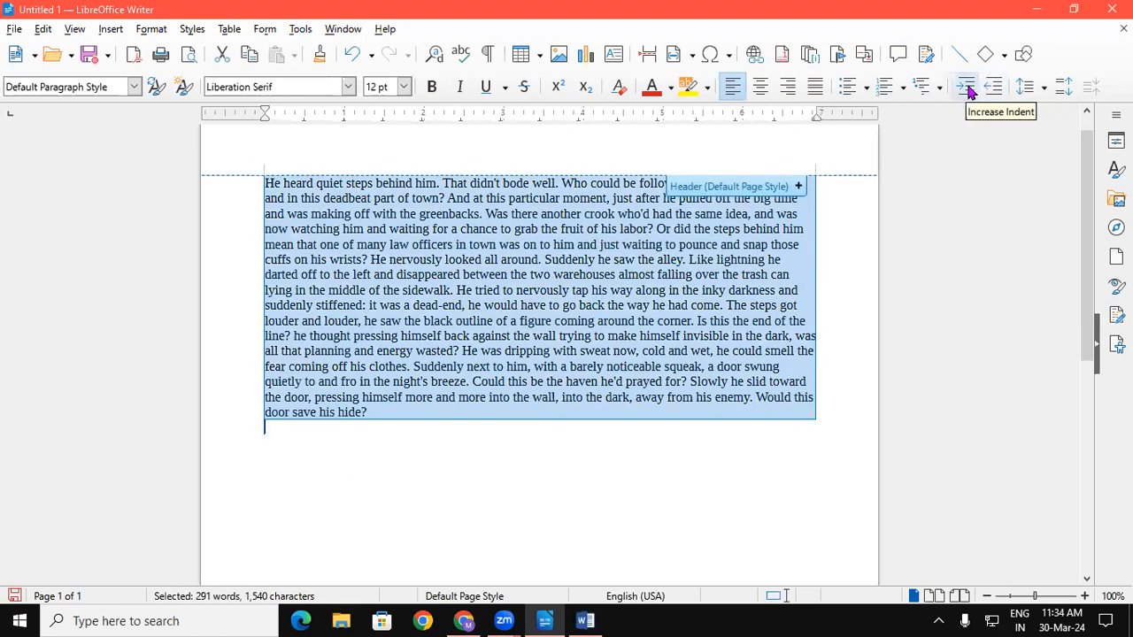
{"action": "left_click", "coordinate": [967, 88]}
{"action": "left_click", "coordinate": [968, 90]}
{"action": "left_click", "coordinate": [968, 89]}
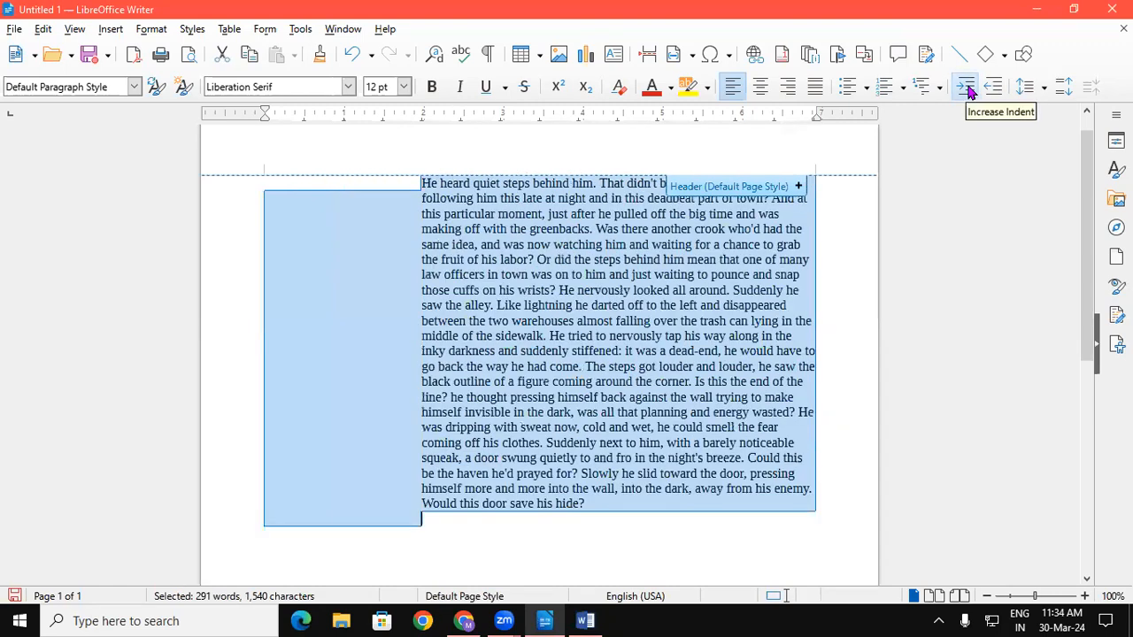
Increase the story text's left indent to about 2.5 inches, decrease it back to zero, and clear the selection
{"action": "left_click", "coordinate": [968, 89]}
{"action": "left_click", "coordinate": [968, 89]}
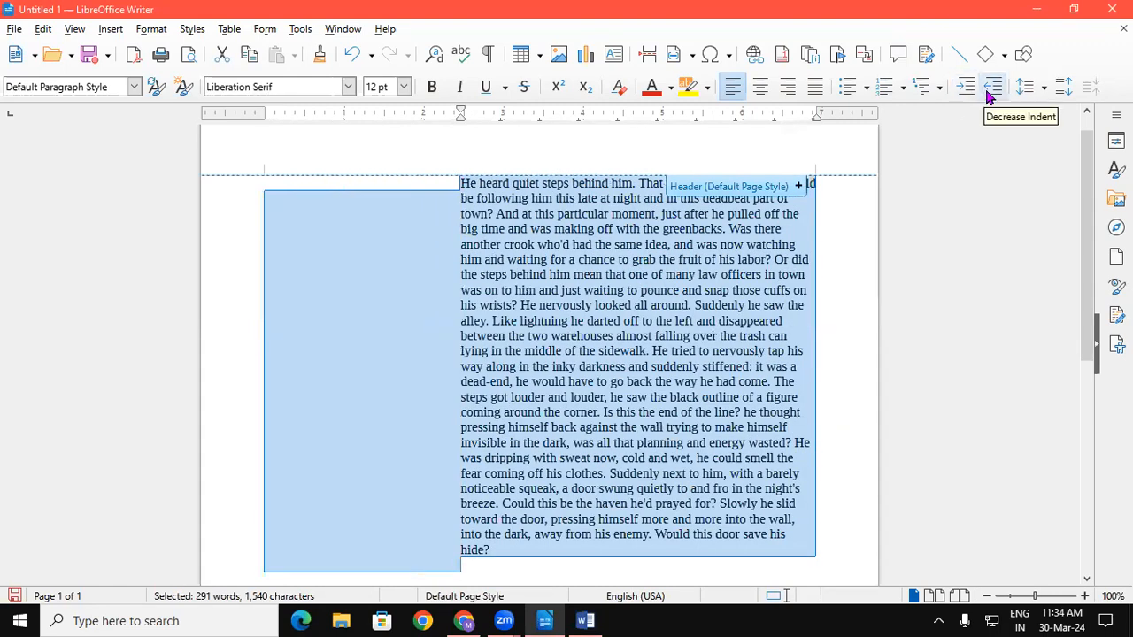
{"action": "left_click", "coordinate": [991, 88]}
{"action": "left_click", "coordinate": [991, 89]}
{"action": "left_click", "coordinate": [991, 88]}
{"action": "left_click", "coordinate": [991, 89]}
{"action": "left_click", "coordinate": [991, 89]}
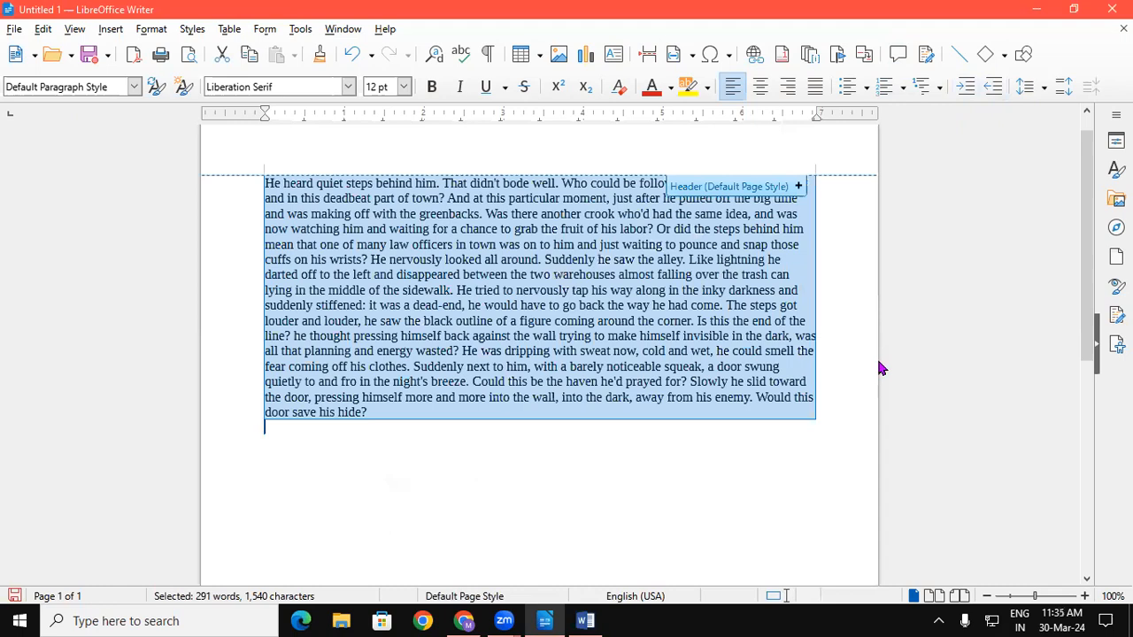
{"action": "left_click", "coordinate": [846, 243]}
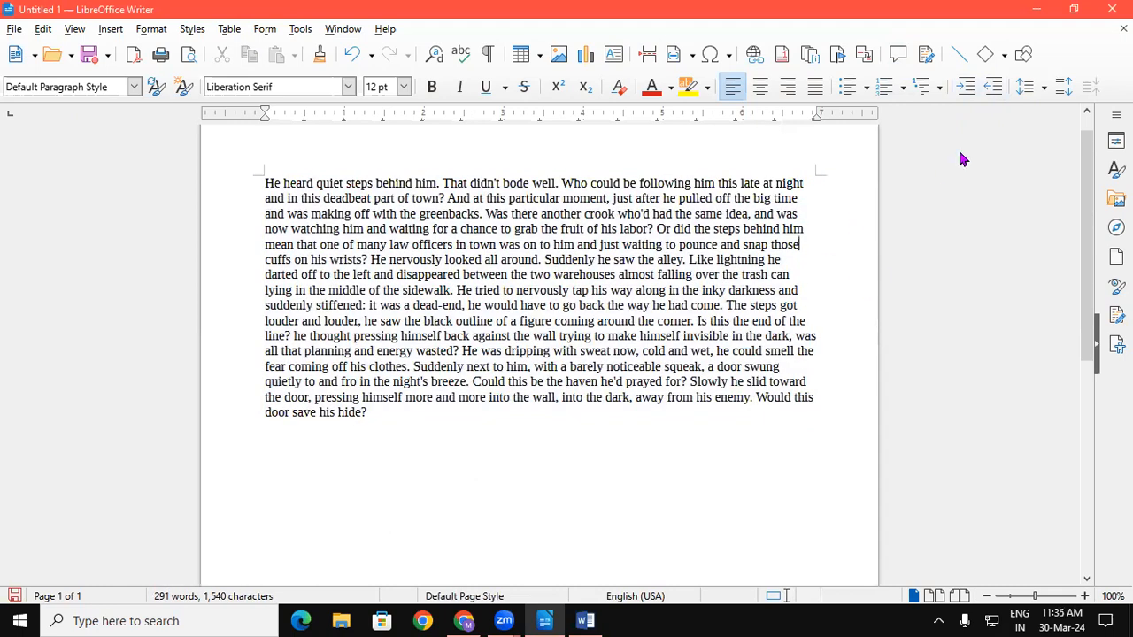
Select the whole story text and set its line spacing to 2
{"action": "left_click", "coordinate": [1027, 87]}
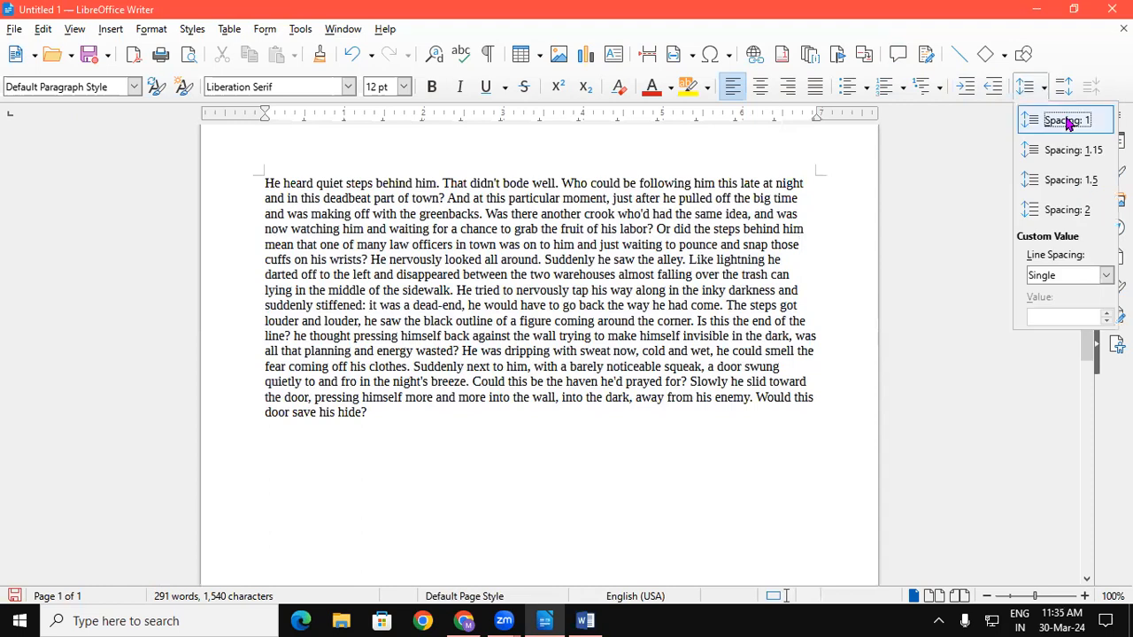
{"action": "left_click", "coordinate": [732, 396]}
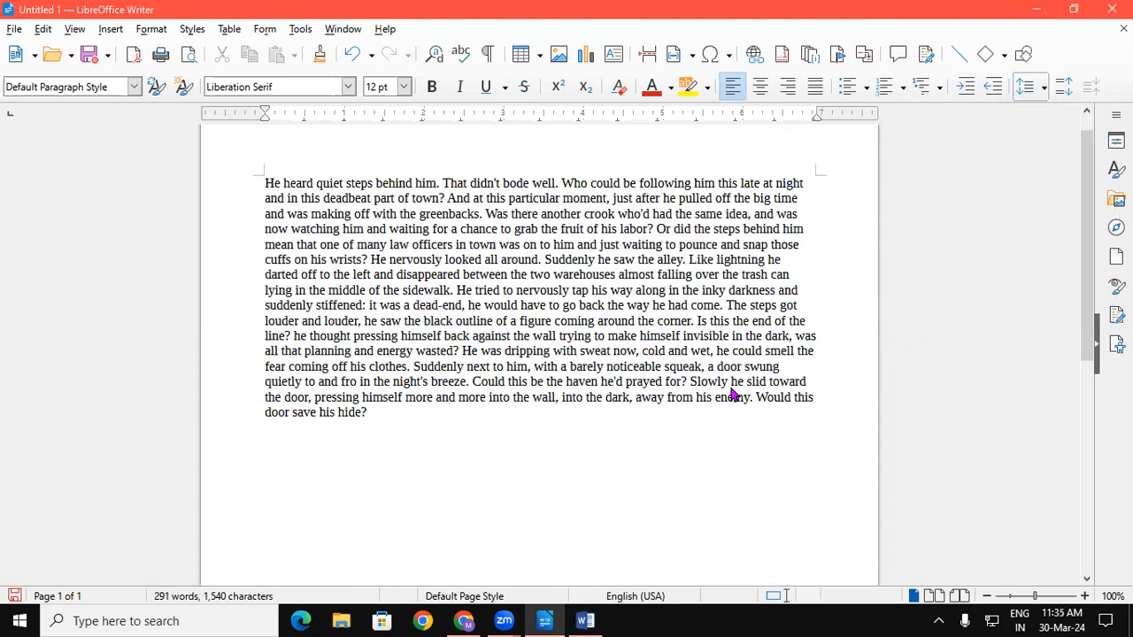
{"action": "left_click_drag", "start_coordinate": [252, 182], "coordinate": [371, 418]}
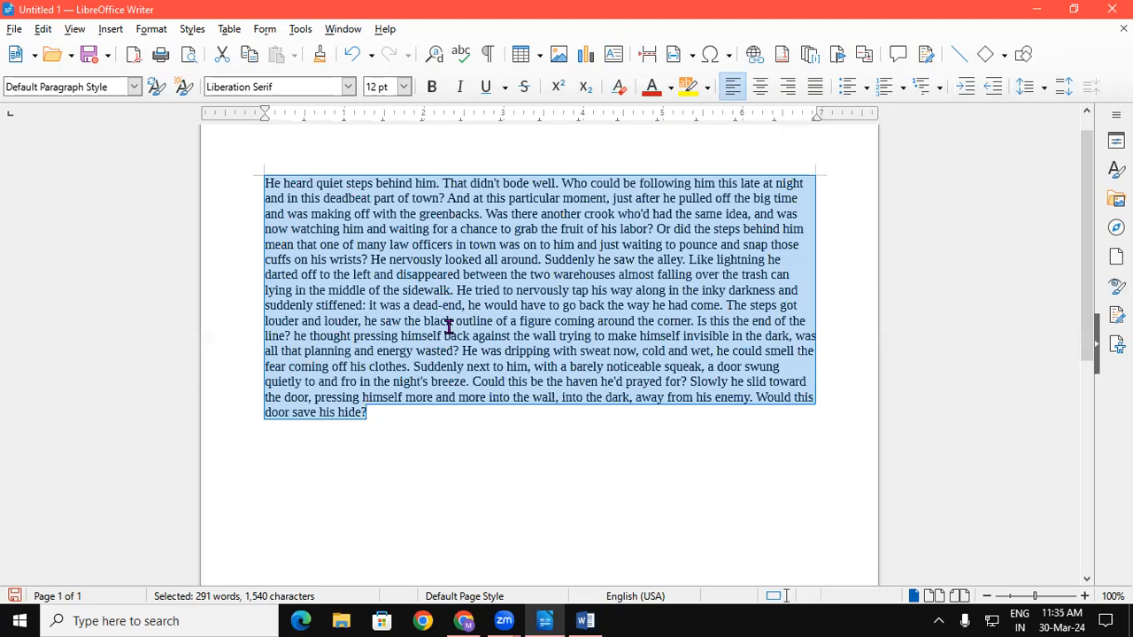
{"action": "left_click", "coordinate": [1043, 88]}
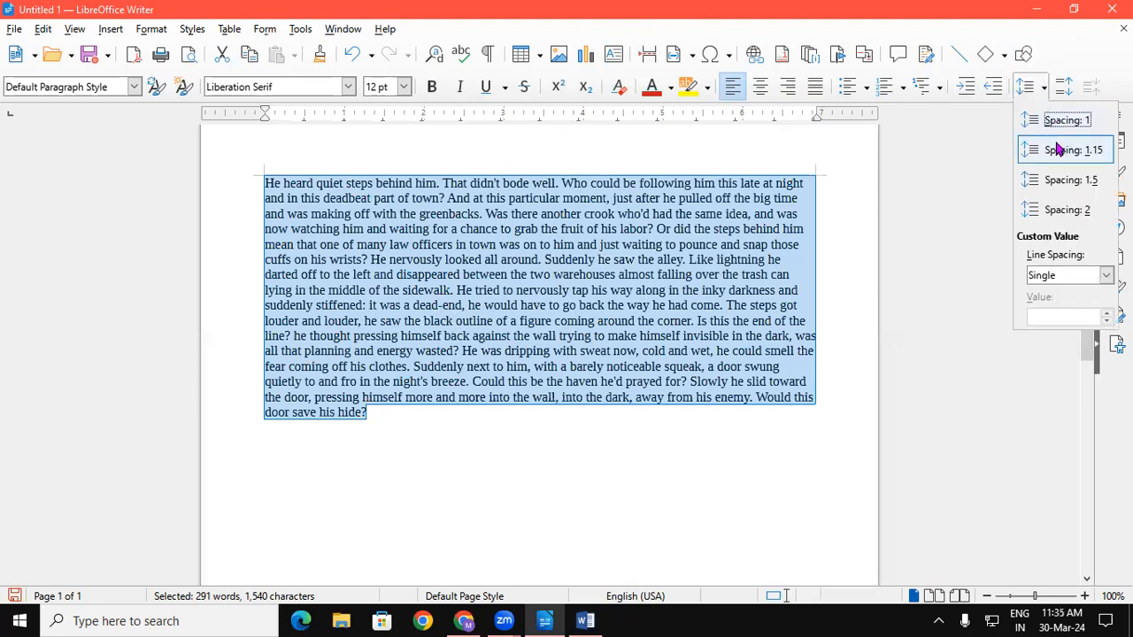
{"action": "left_click", "coordinate": [1063, 210]}
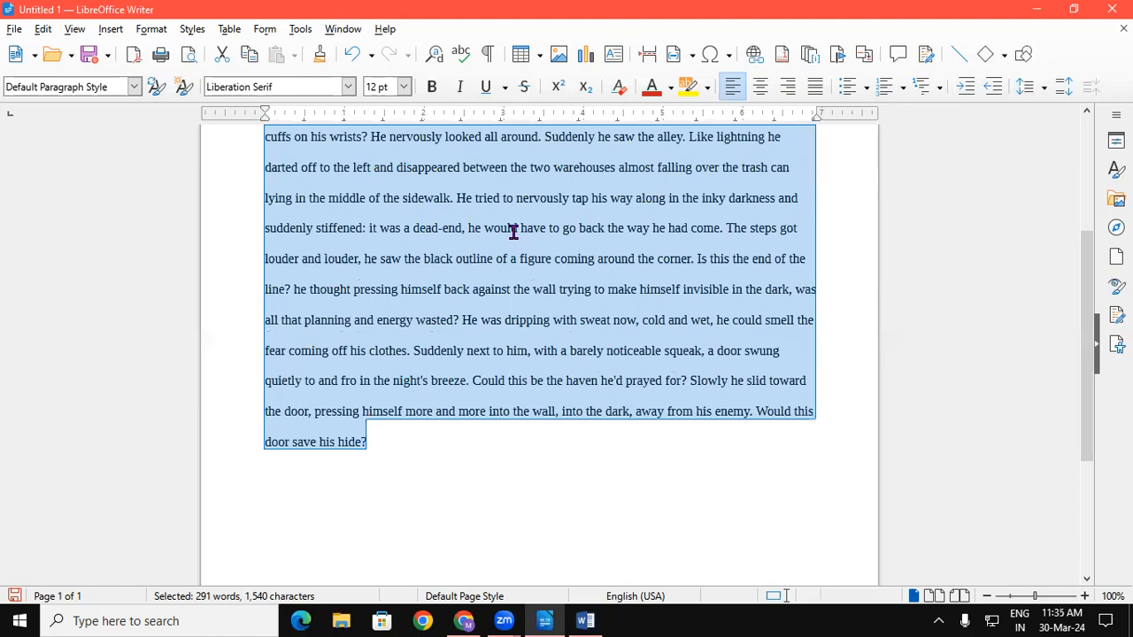
Set the line spacing of the selected story text to 1
{"action": "left_click", "coordinate": [1043, 88]}
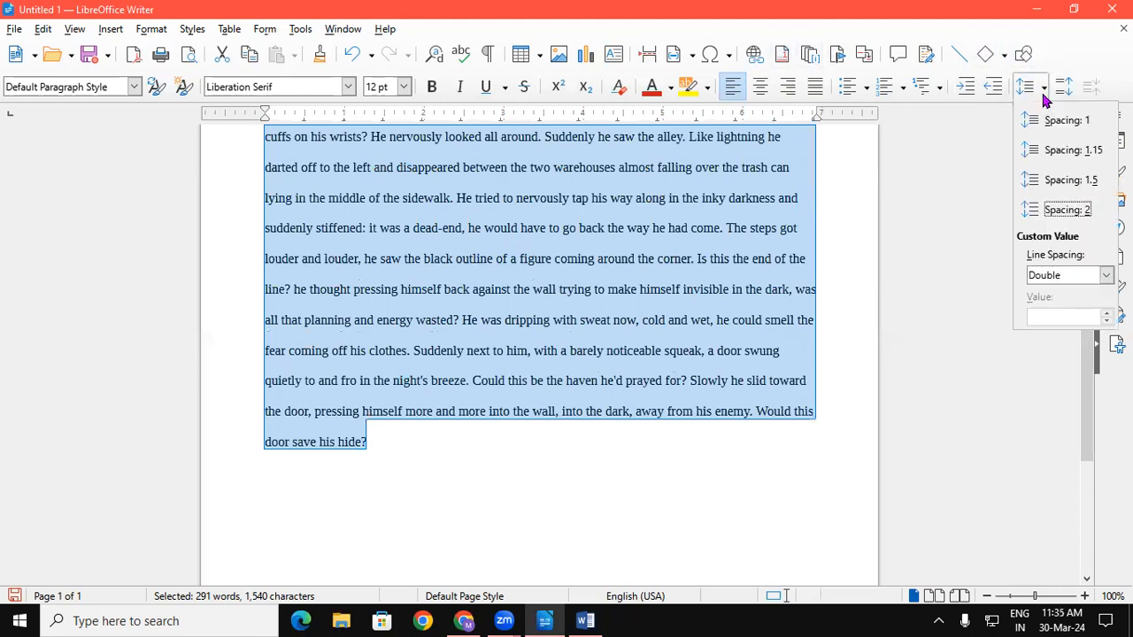
{"action": "left_click", "coordinate": [1050, 119]}
{"action": "left_click_drag", "start_coordinate": [1088, 316], "coordinate": [1087, 204]}
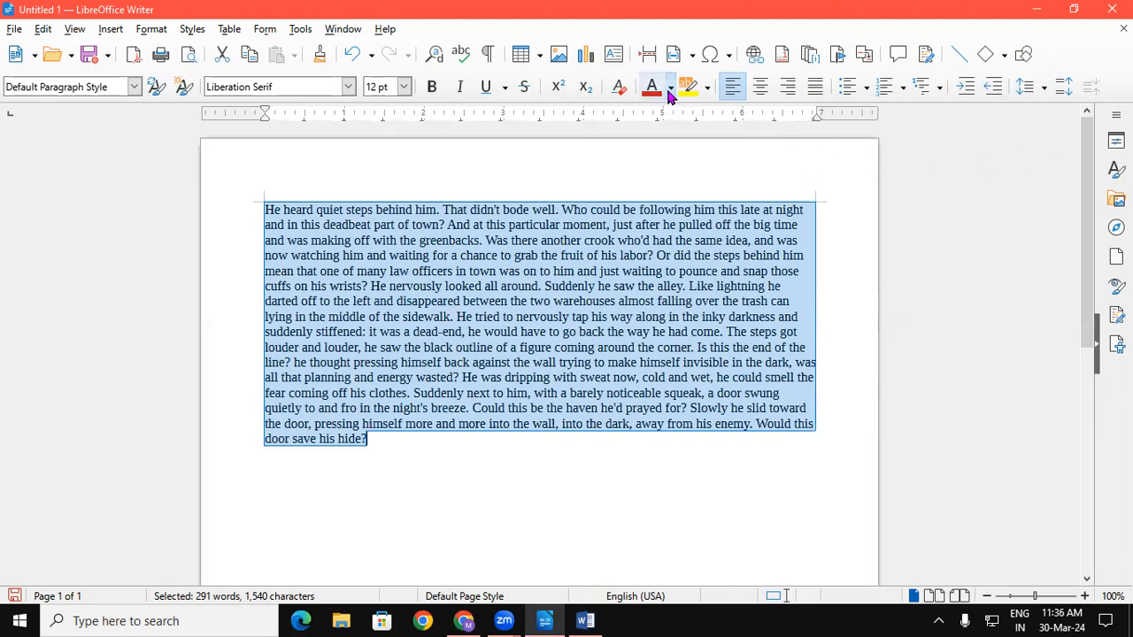
Examine the document types offered for a new file, such as spreadsheet and presentation, without creating one
{"action": "left_click", "coordinate": [12, 29]}
{"action": "mouse_move", "coordinate": [31, 53]}
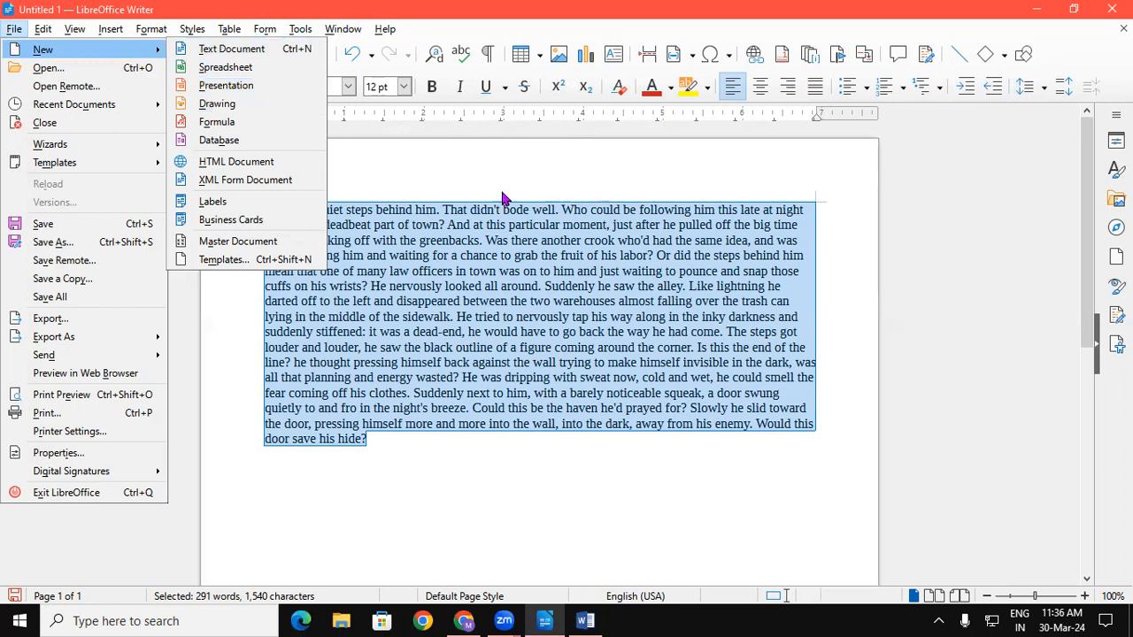
{"action": "mouse_move", "coordinate": [298, 37]}
{"action": "left_click", "coordinate": [14, 34]}
{"action": "left_click", "coordinate": [15, 30]}
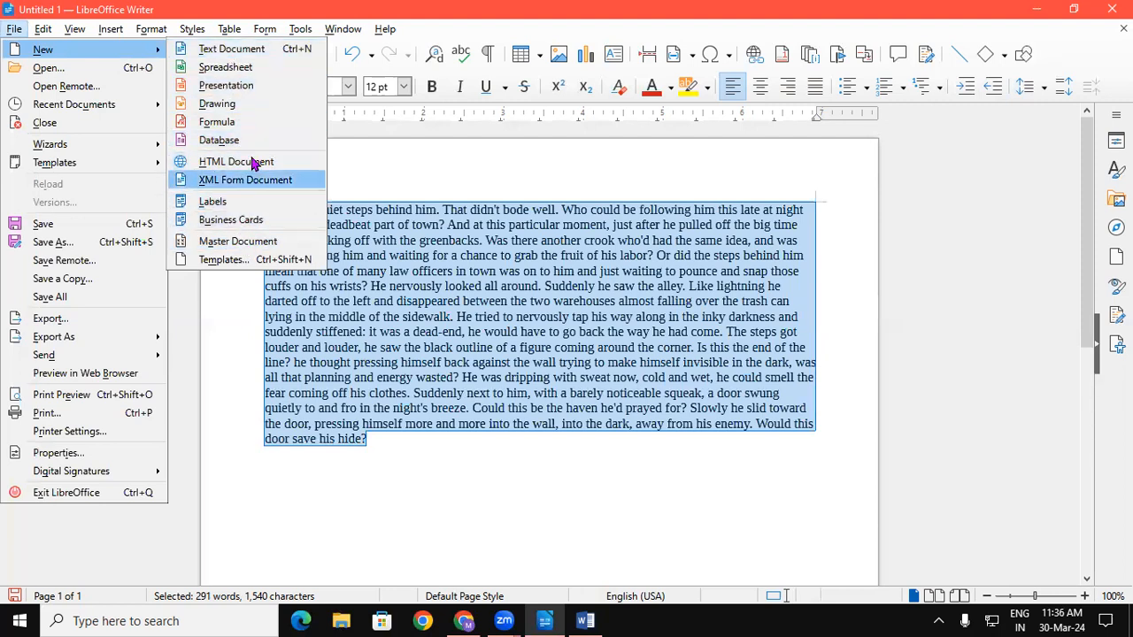
{"action": "left_click", "coordinate": [229, 28]}
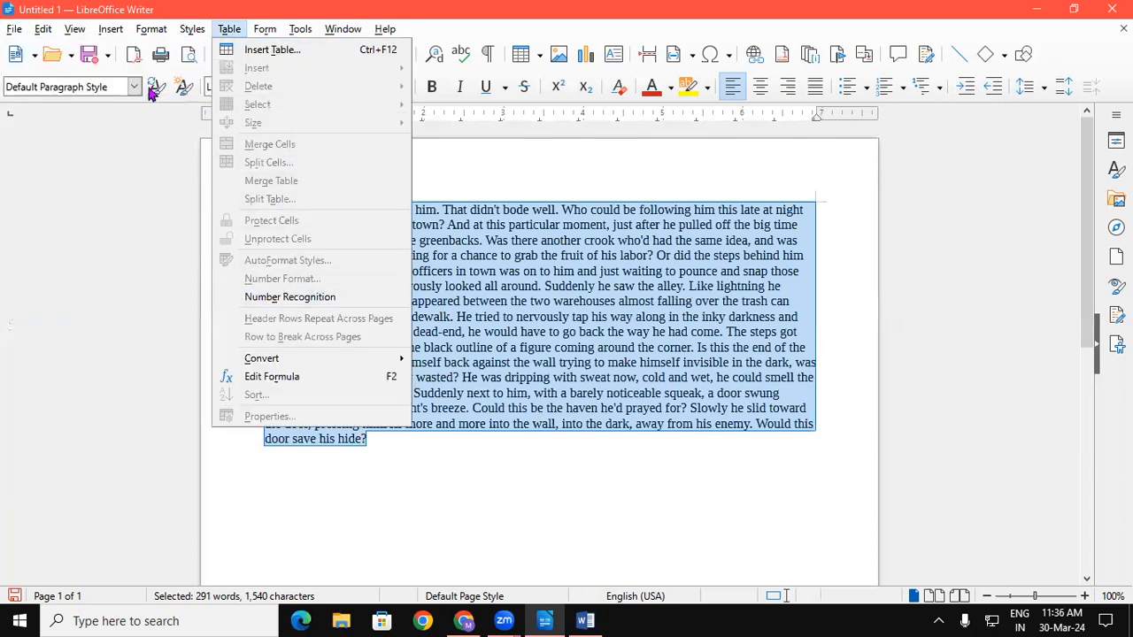
{"action": "mouse_move", "coordinate": [13, 32]}
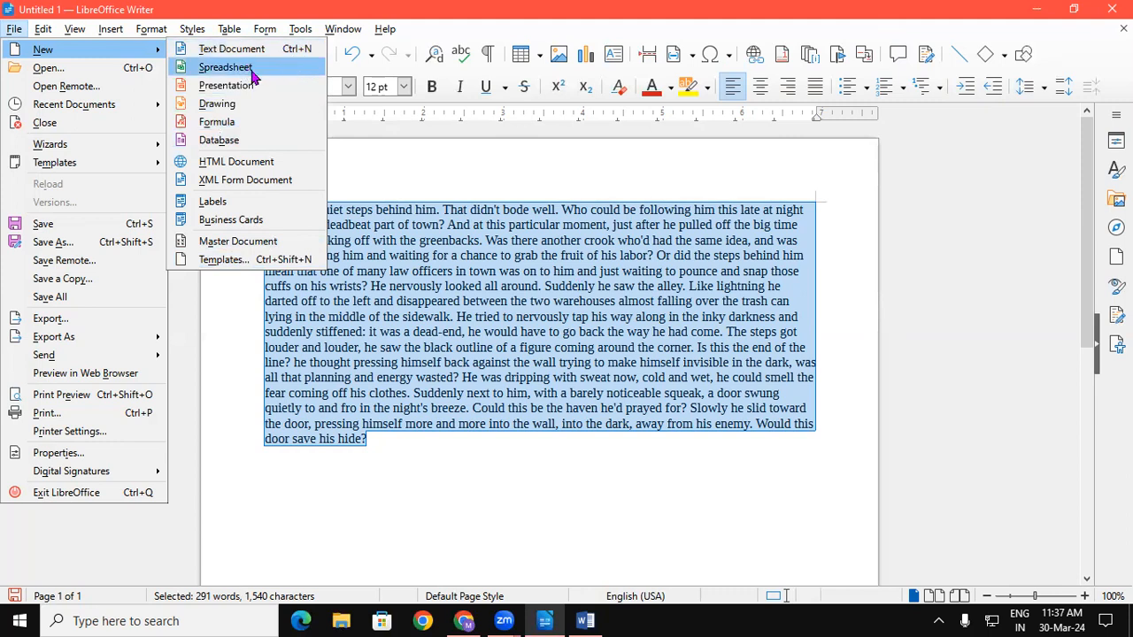
{"action": "left_click", "coordinate": [303, 322]}
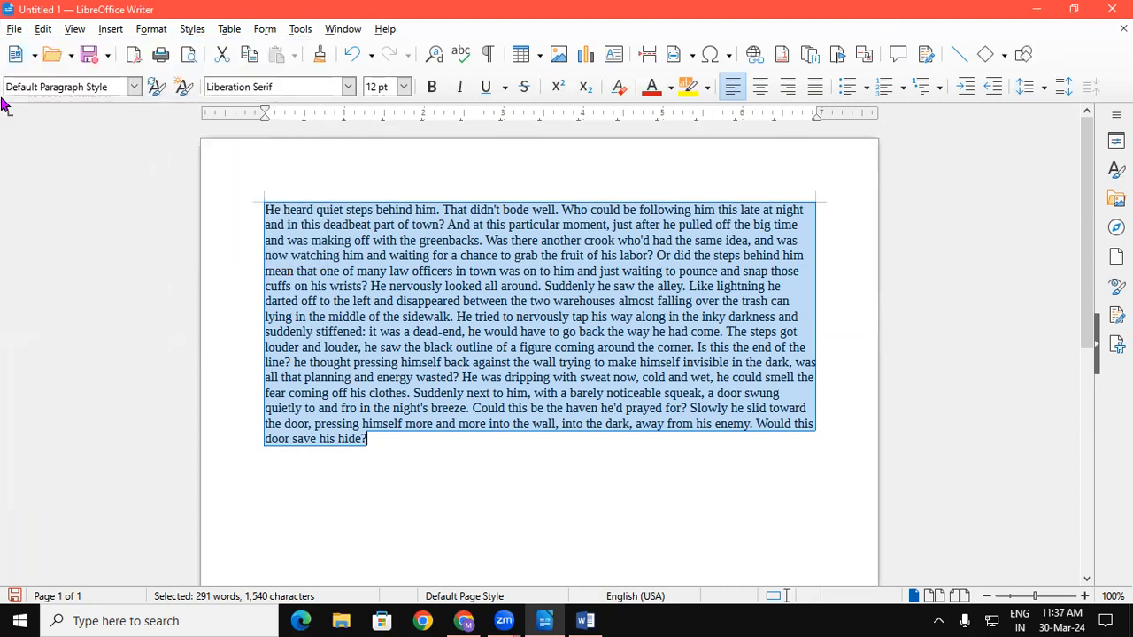
{"action": "left_click", "coordinate": [14, 28]}
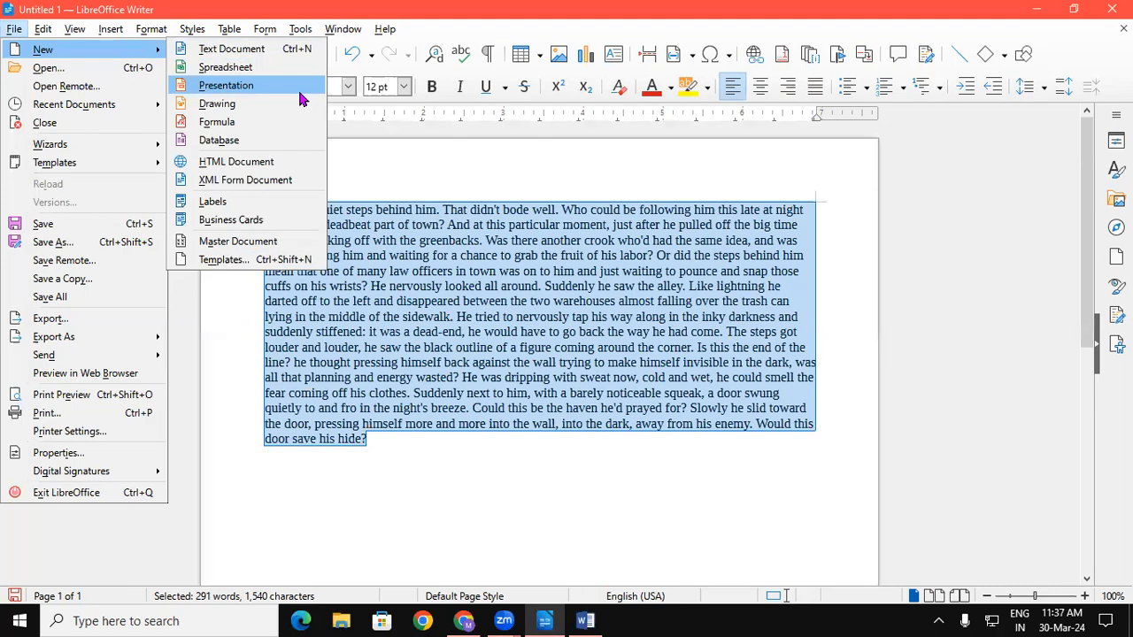
{"action": "left_click", "coordinate": [437, 150]}
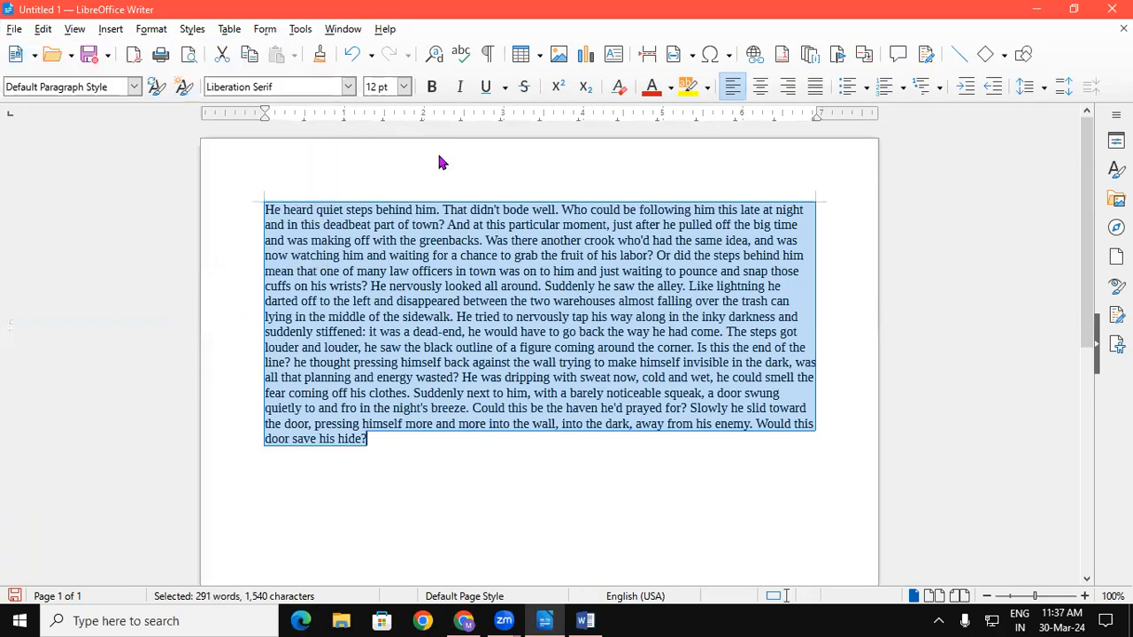
Review the open, recent documents and close commands without running any of them
{"action": "left_click", "coordinate": [15, 29]}
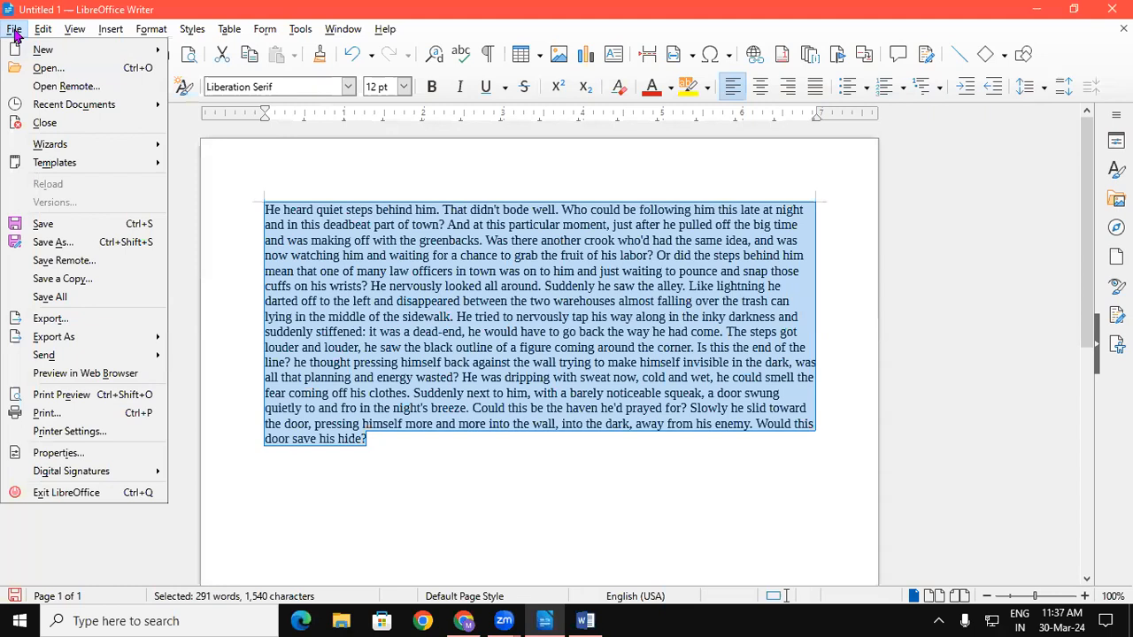
{"action": "mouse_move", "coordinate": [71, 110]}
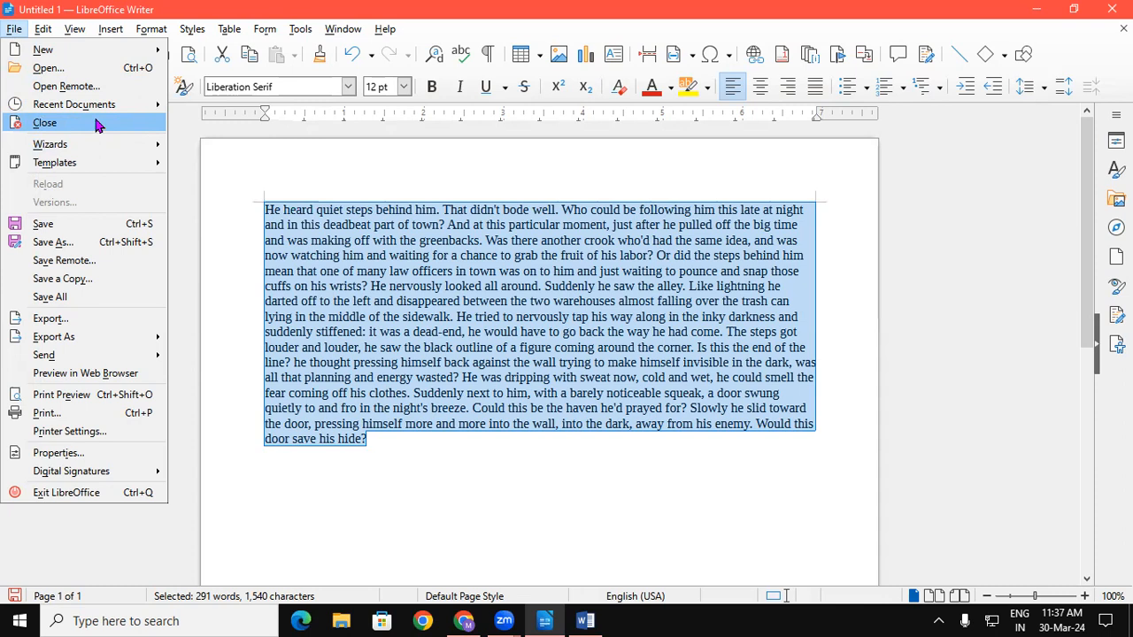
{"action": "left_click", "coordinate": [312, 160]}
Cancel a first attempt to close the document, and exit LibreOffice without saving the changes
{"action": "key", "text": "ctrl+w"}
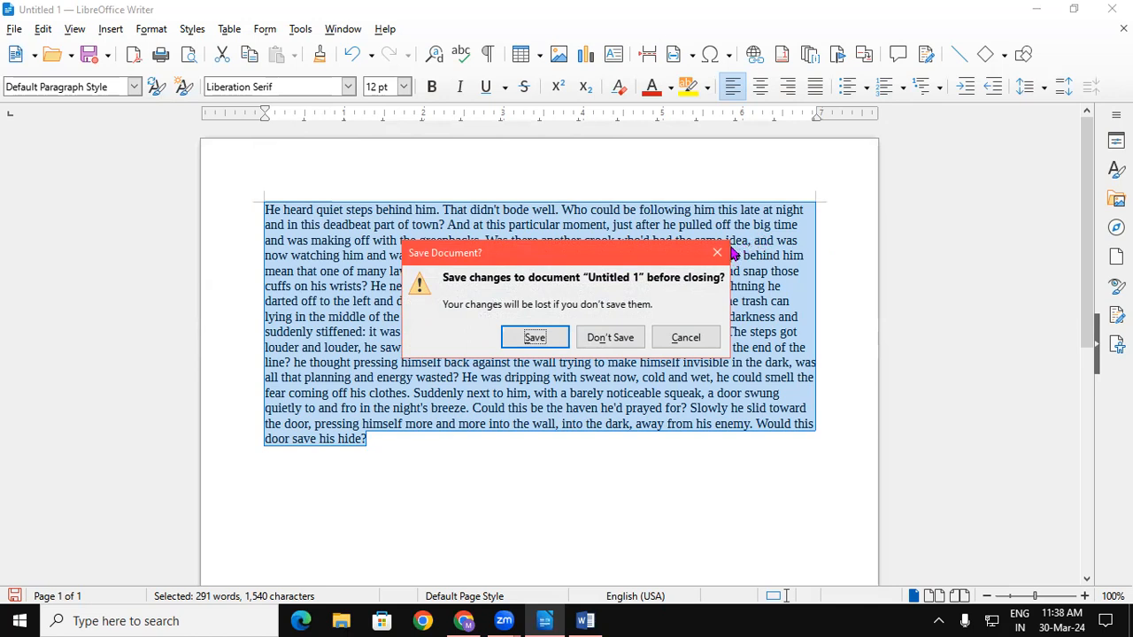
{"action": "left_click", "coordinate": [719, 252]}
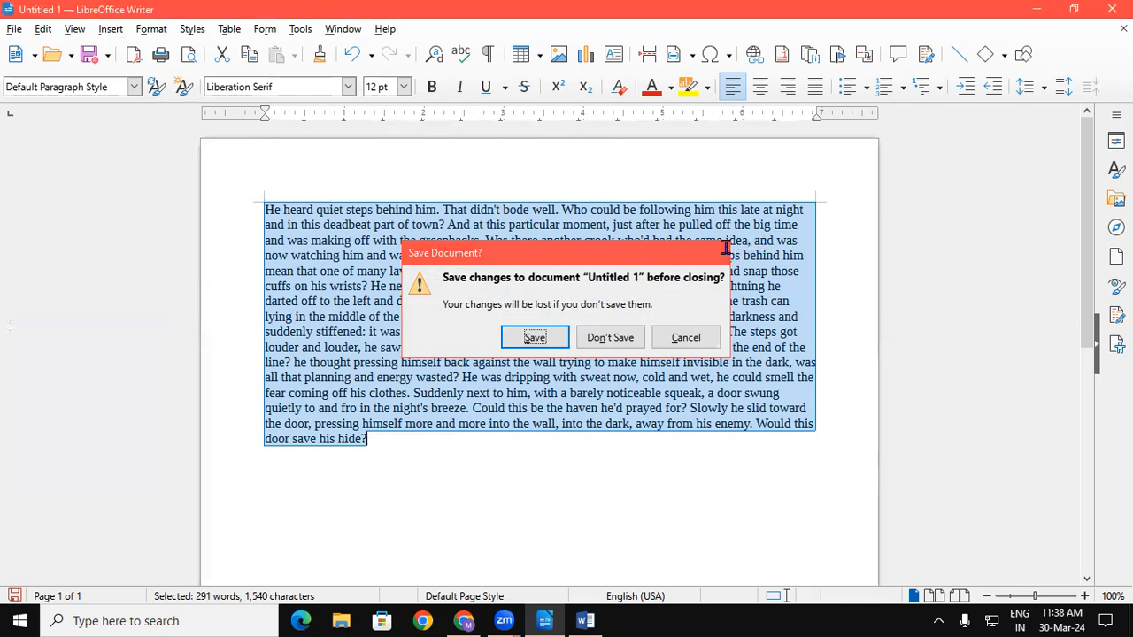
{"action": "left_click", "coordinate": [12, 29]}
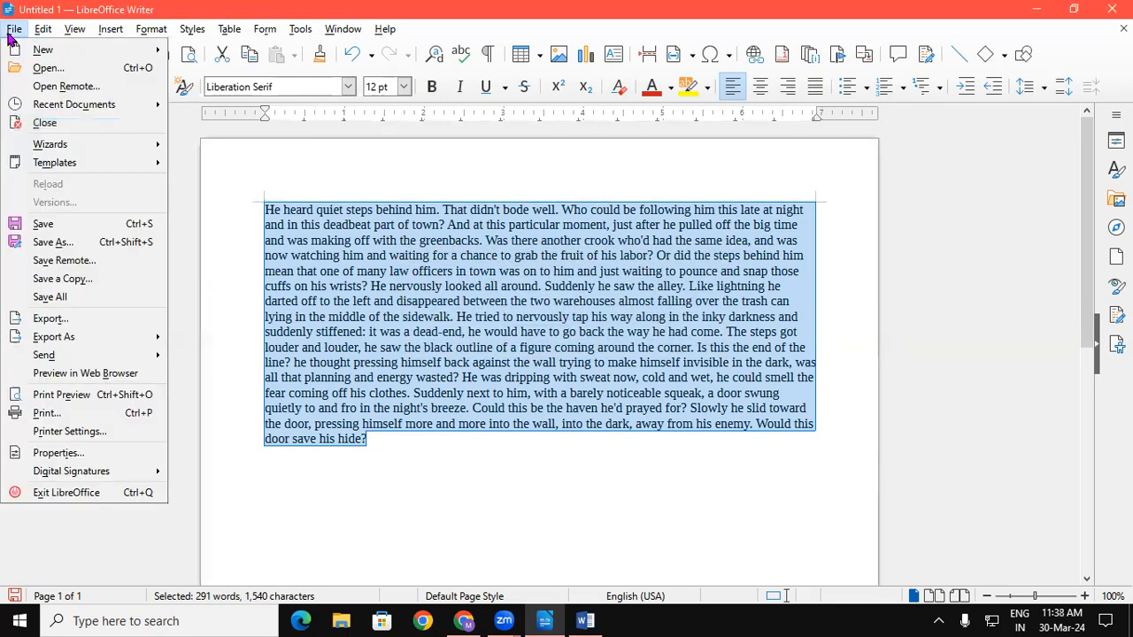
{"action": "left_click", "coordinate": [159, 494]}
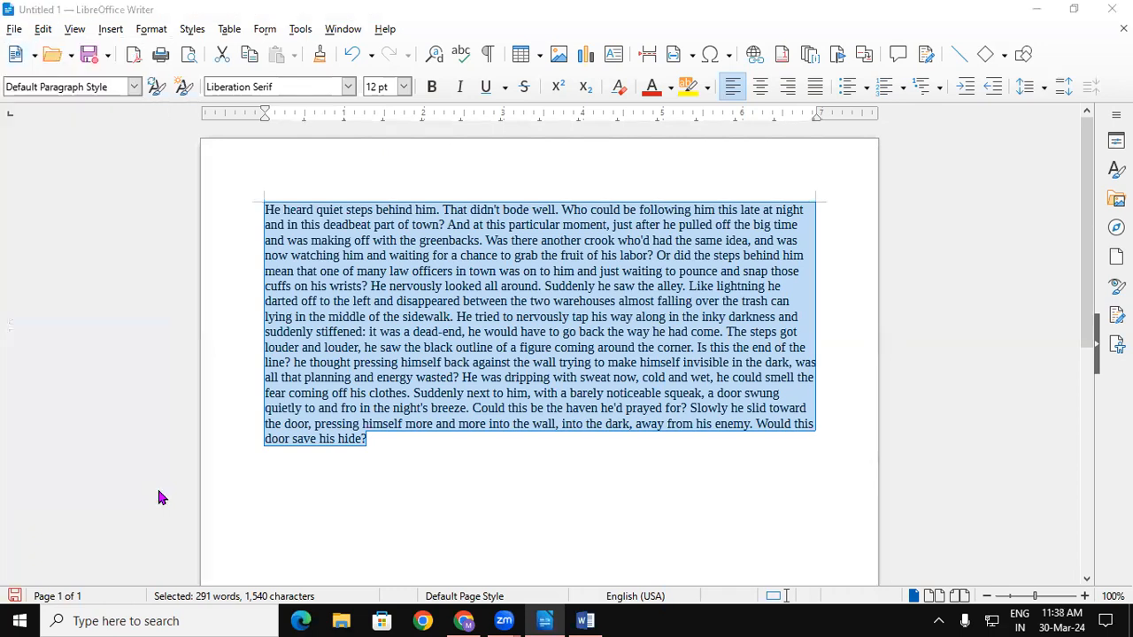
{"action": "left_click", "coordinate": [608, 339]}
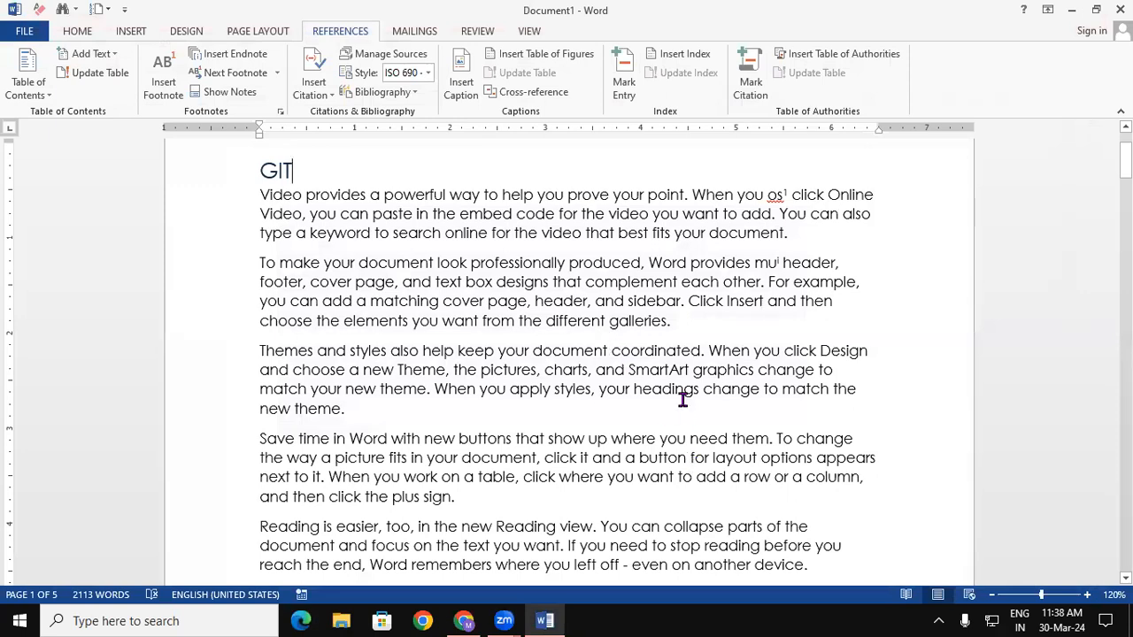
Reopen LibreOffice Writer from Windows search, and close its blank document and the LibreOffice Start Center
{"action": "left_click", "coordinate": [236, 614]}
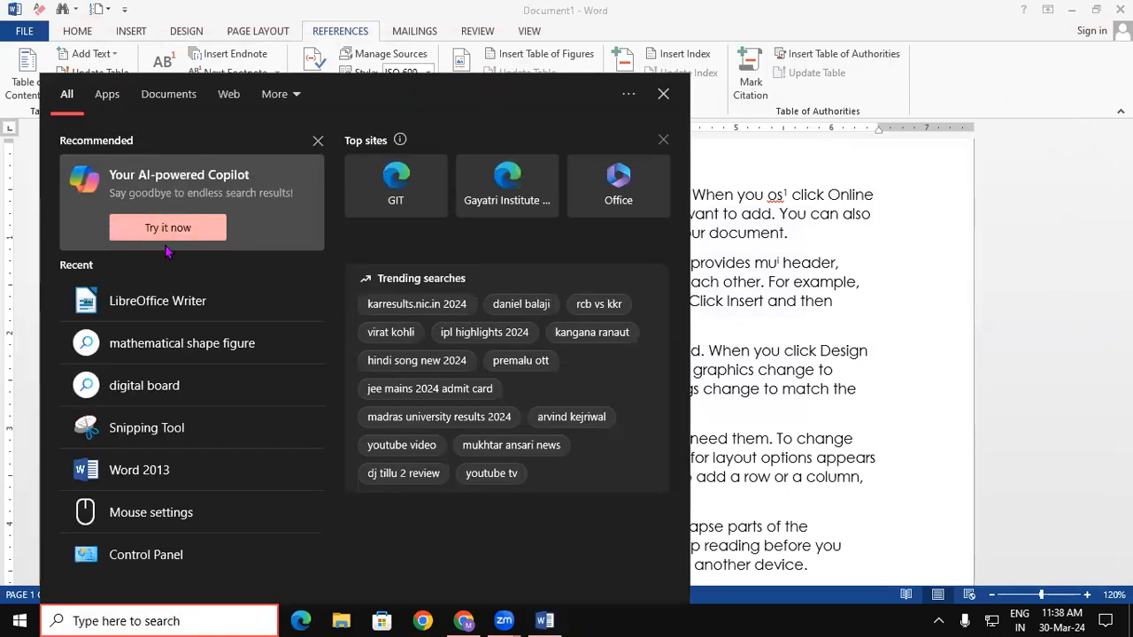
{"action": "left_click", "coordinate": [199, 313]}
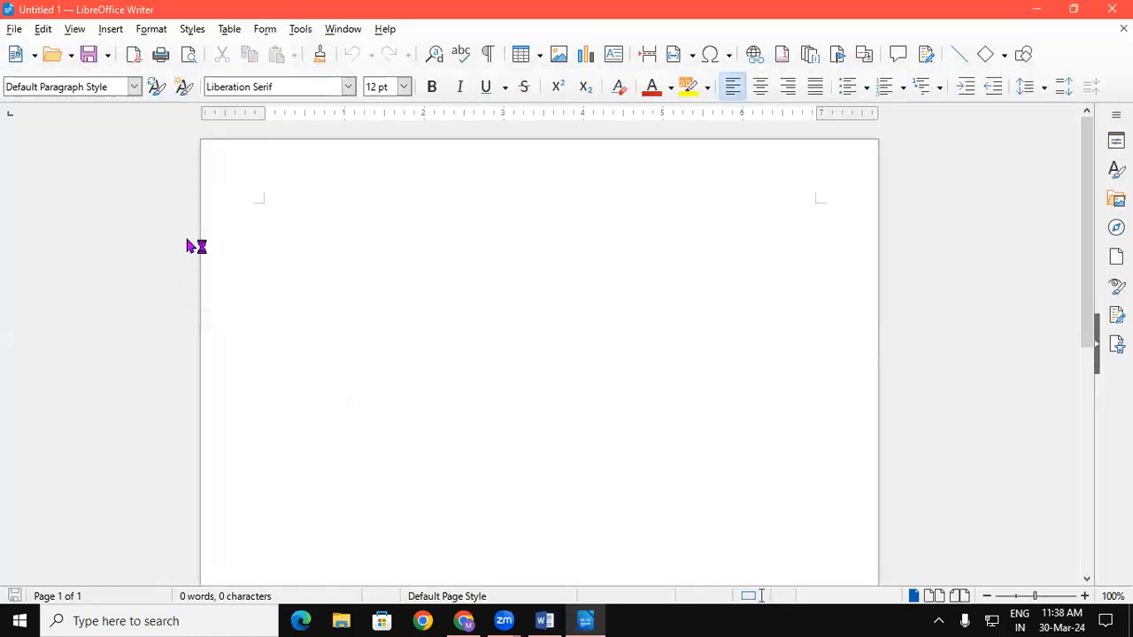
{"action": "key", "text": "ctrl+w"}
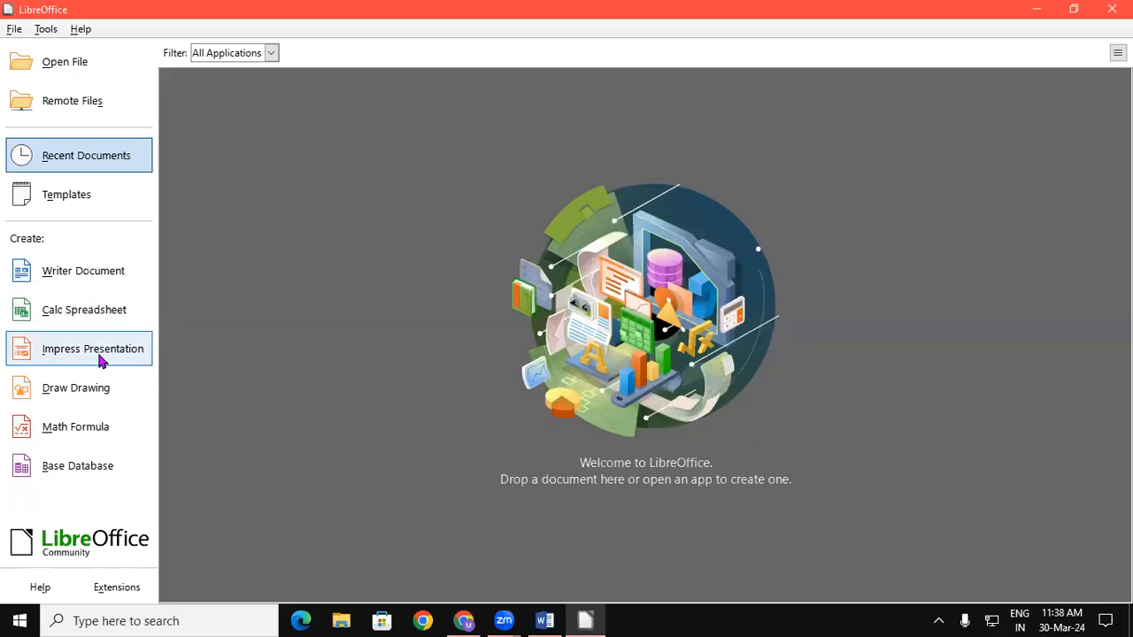
{"action": "left_click", "coordinate": [1111, 9]}
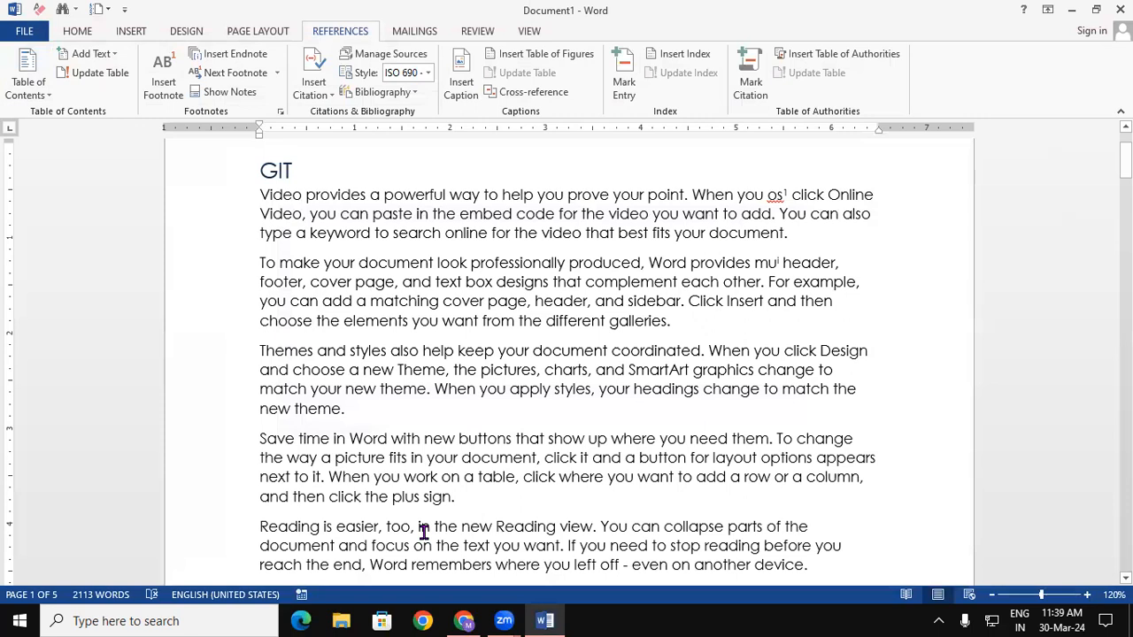
Launch LibreOffice Writer again with a new blank document
{"action": "key", "text": "super"}
{"action": "left_click", "coordinate": [150, 303]}
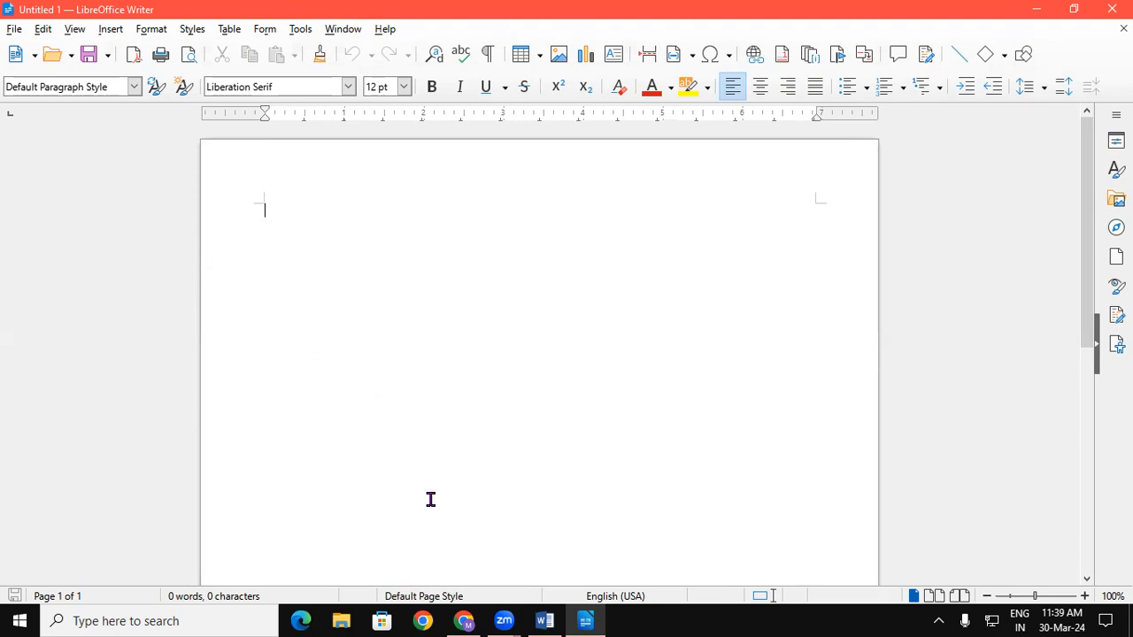
{"action": "left_click", "coordinate": [460, 621]}
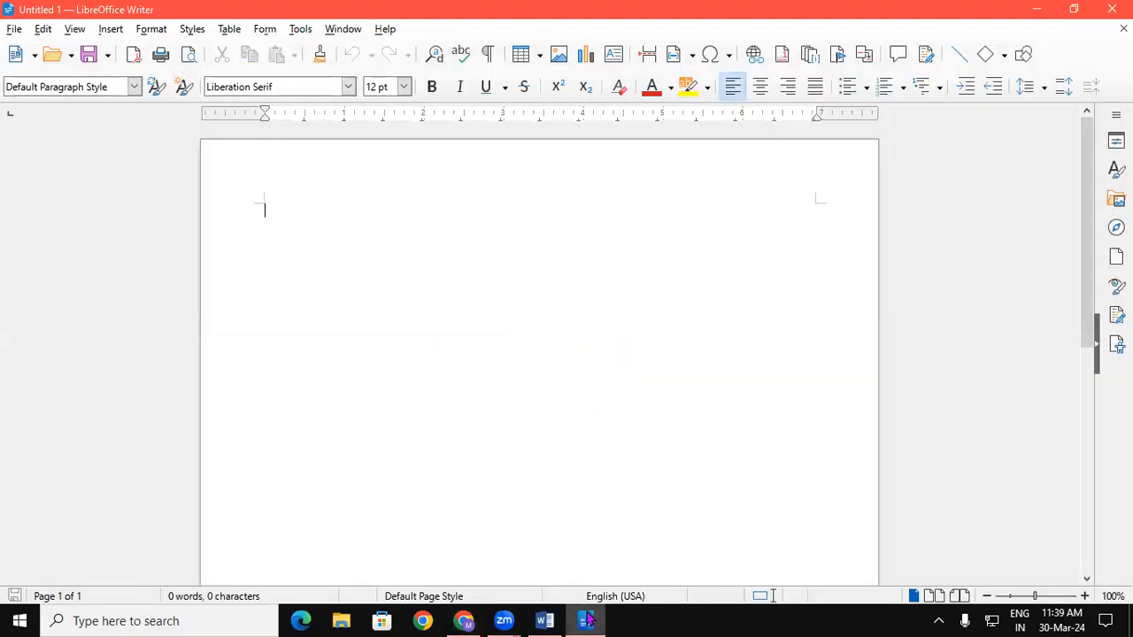
Review the template and save commands for the blank document without running any of them
{"action": "left_click", "coordinate": [10, 29]}
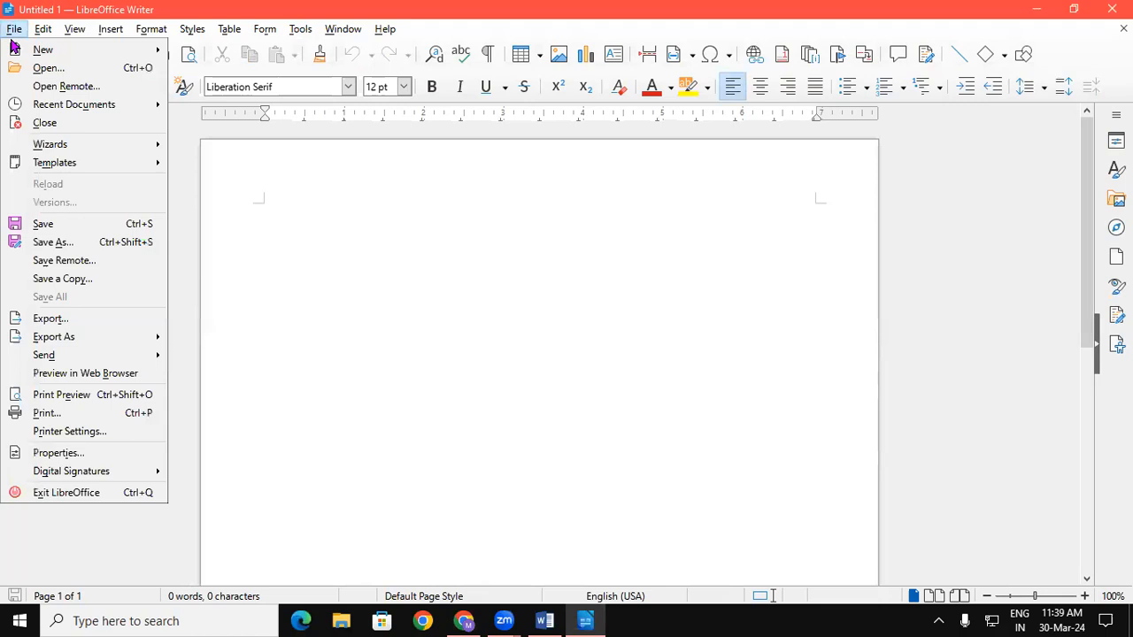
{"action": "mouse_move", "coordinate": [78, 163]}
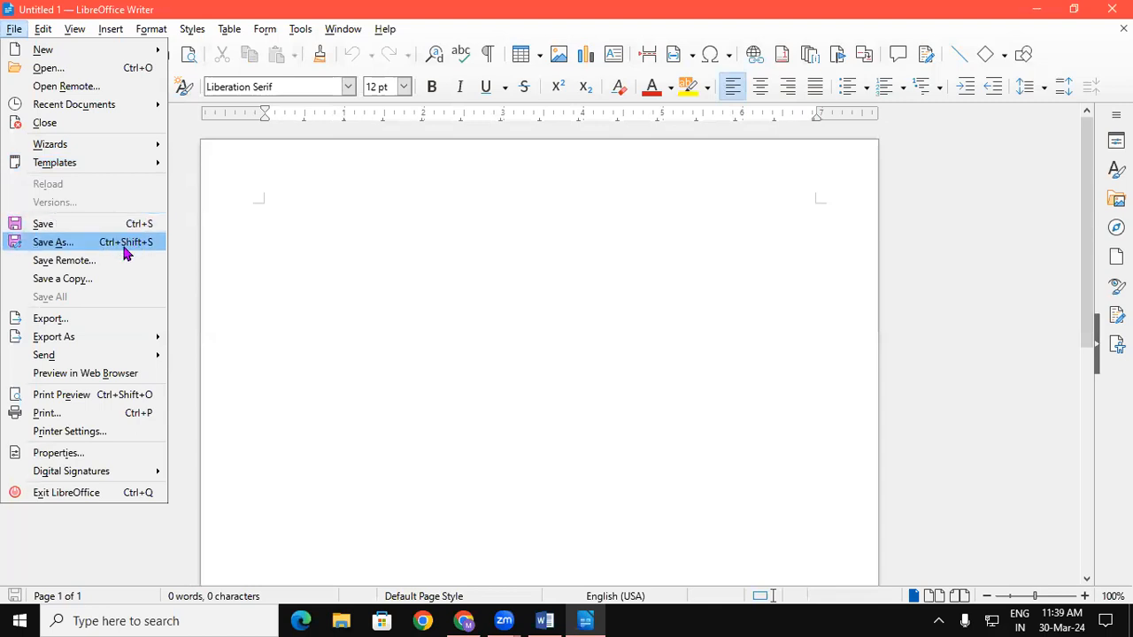
{"action": "left_click", "coordinate": [644, 283]}
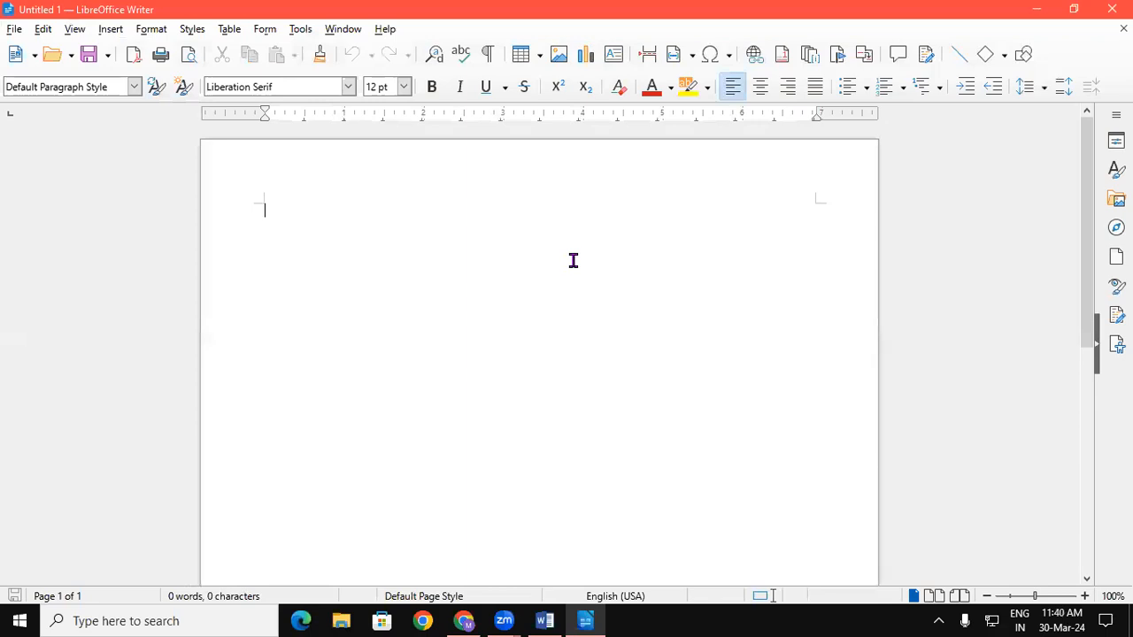
Enter the text "hgfg" in the blank document, and open the Save As dialog and dismiss it without saving
{"action": "type", "text": "hgfg"}
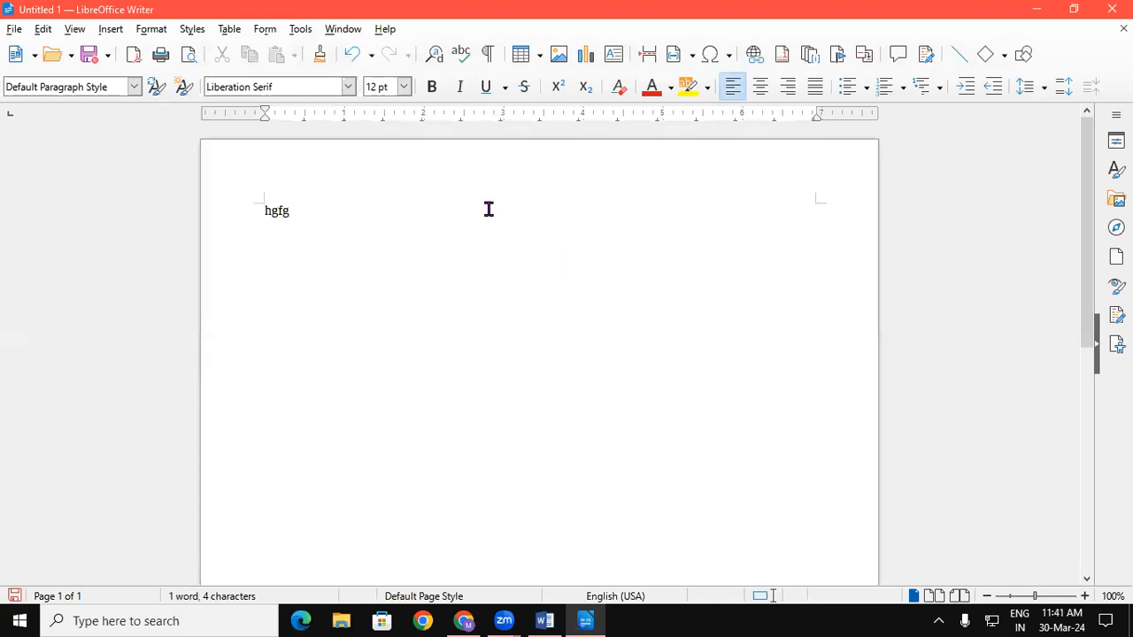
{"action": "left_click", "coordinate": [13, 30]}
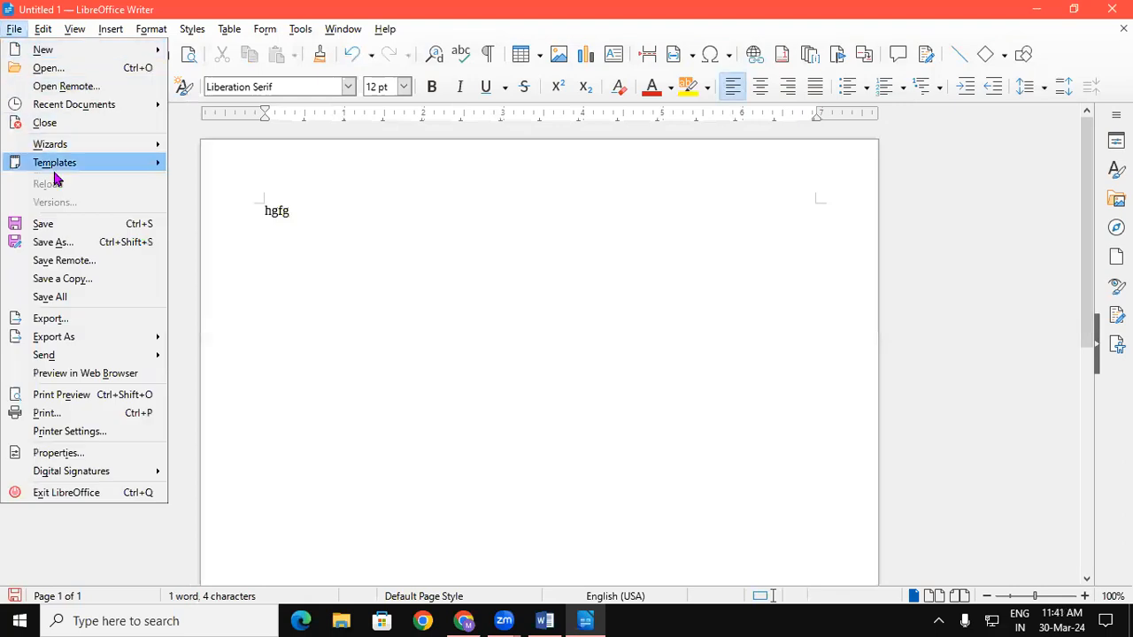
{"action": "left_click", "coordinate": [89, 246]}
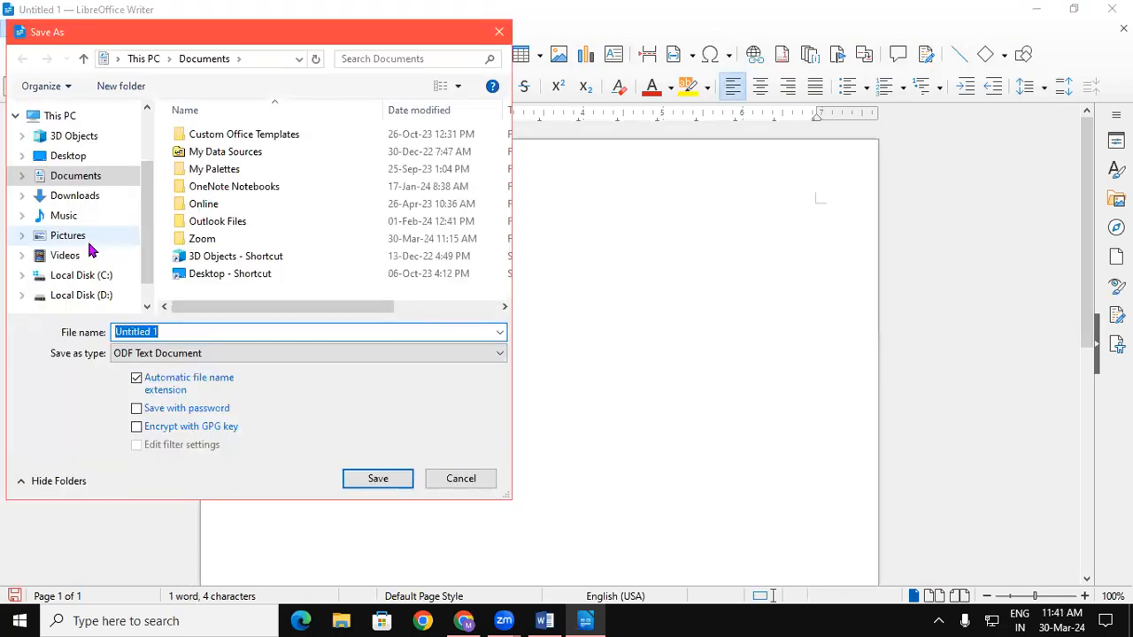
{"action": "left_click", "coordinate": [789, 310]}
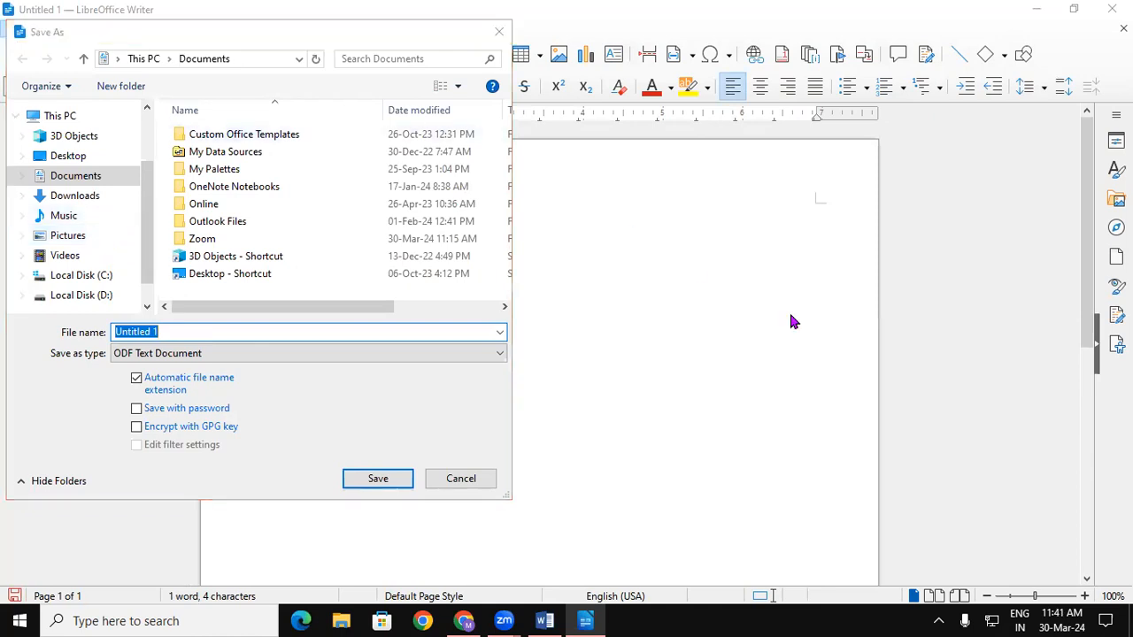
{"action": "left_click", "coordinate": [499, 31]}
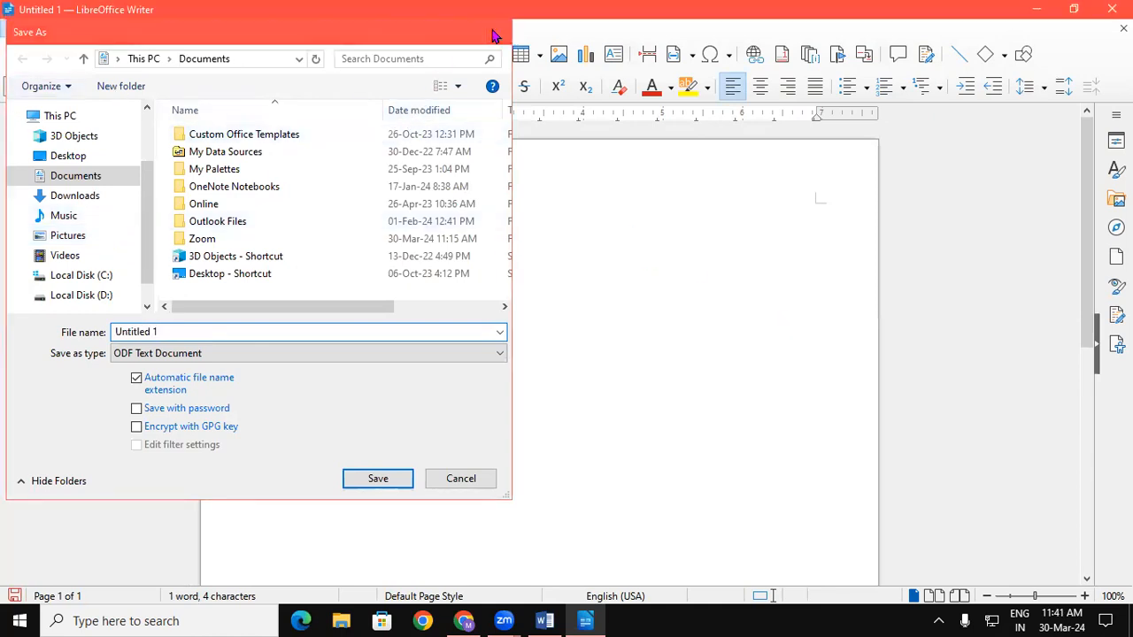
Compare the Save and Save As dialogs for the unsaved document, dismissing each without saving
{"action": "left_click", "coordinate": [17, 29]}
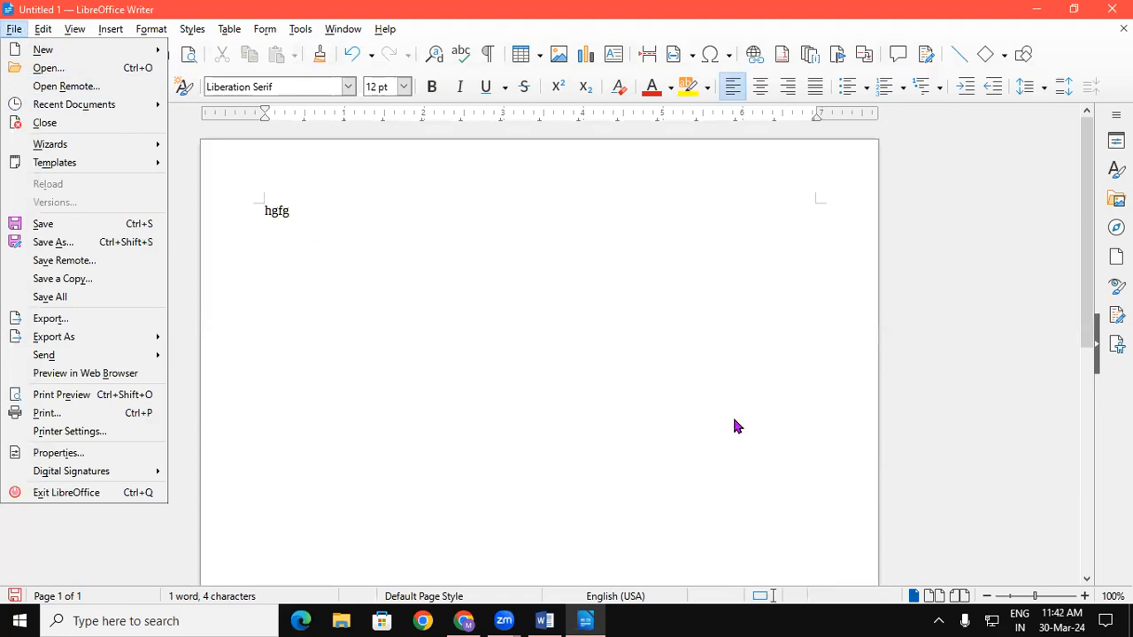
{"action": "left_click", "coordinate": [133, 223]}
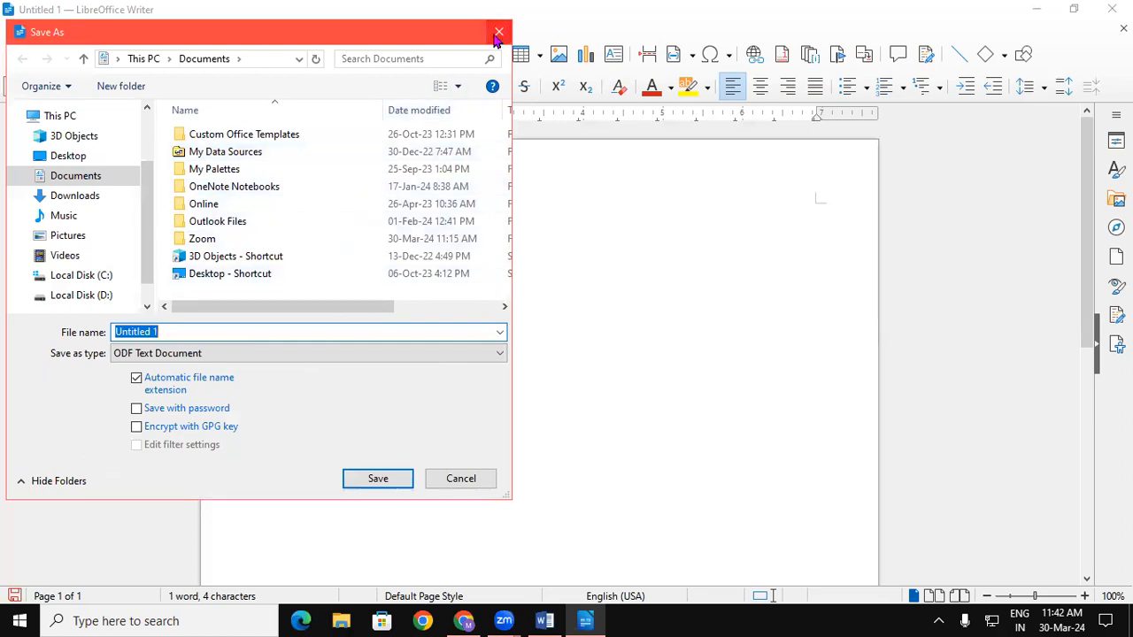
{"action": "left_click", "coordinate": [499, 32]}
{"action": "left_click", "coordinate": [15, 29]}
{"action": "left_click", "coordinate": [62, 249]}
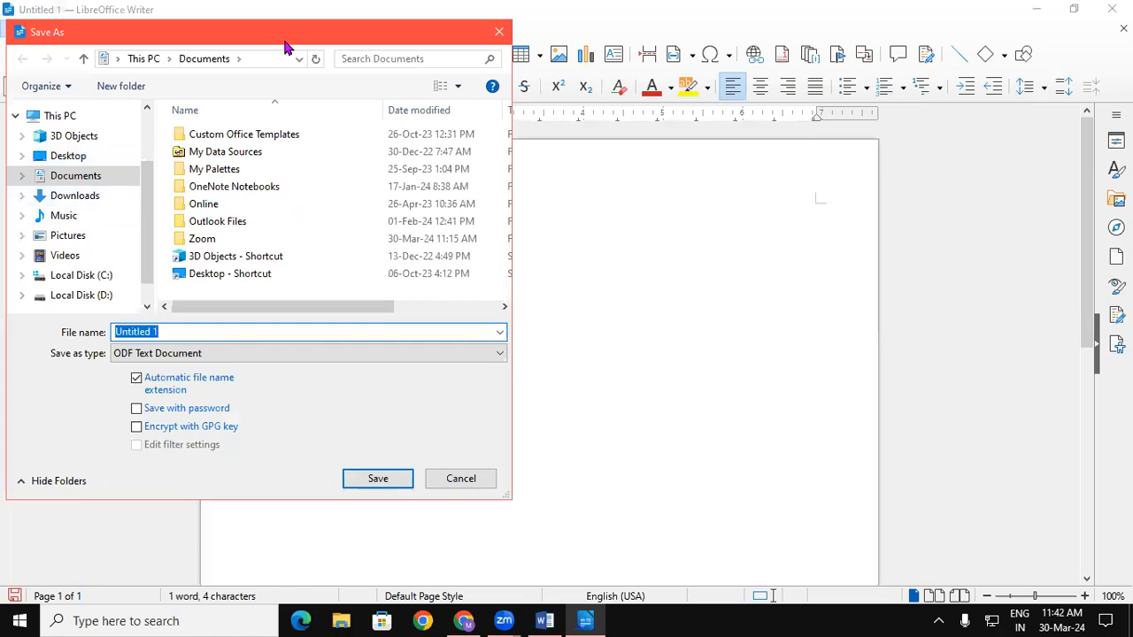
{"action": "left_click", "coordinate": [498, 32]}
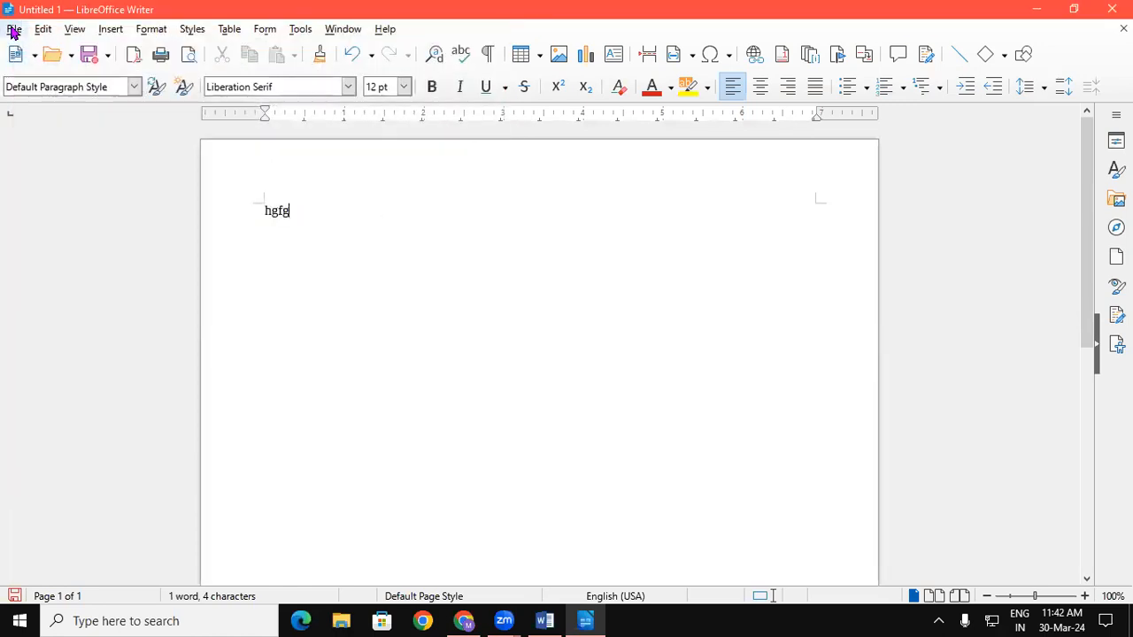
Review the PDF and EPUB export options without exporting, and create a new blank text document
{"action": "left_click", "coordinate": [14, 32]}
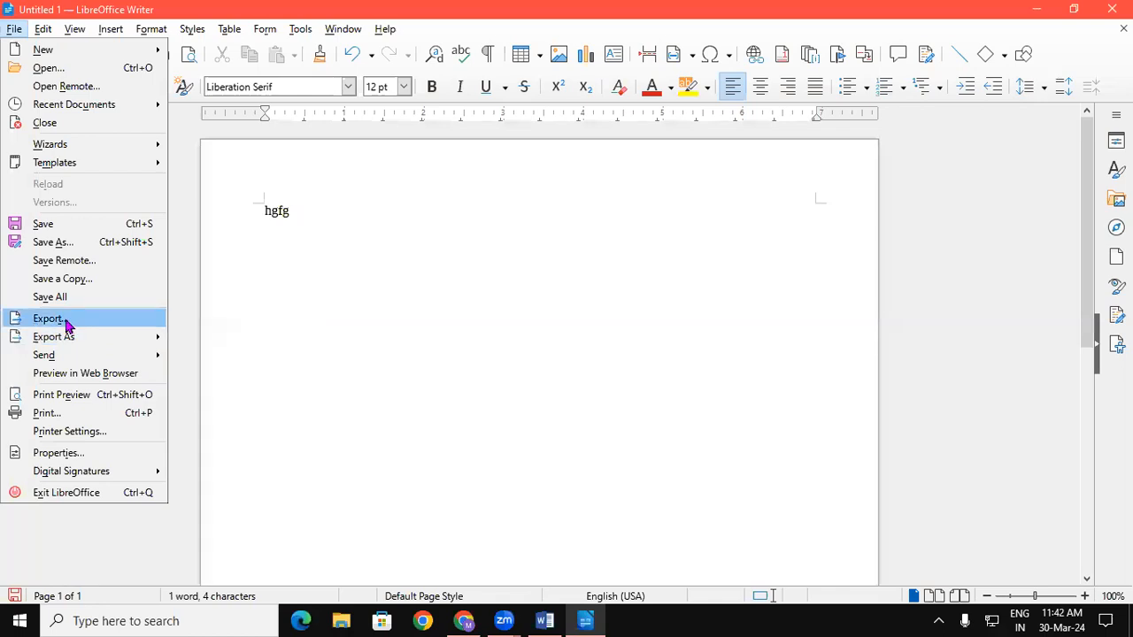
{"action": "mouse_move", "coordinate": [71, 339]}
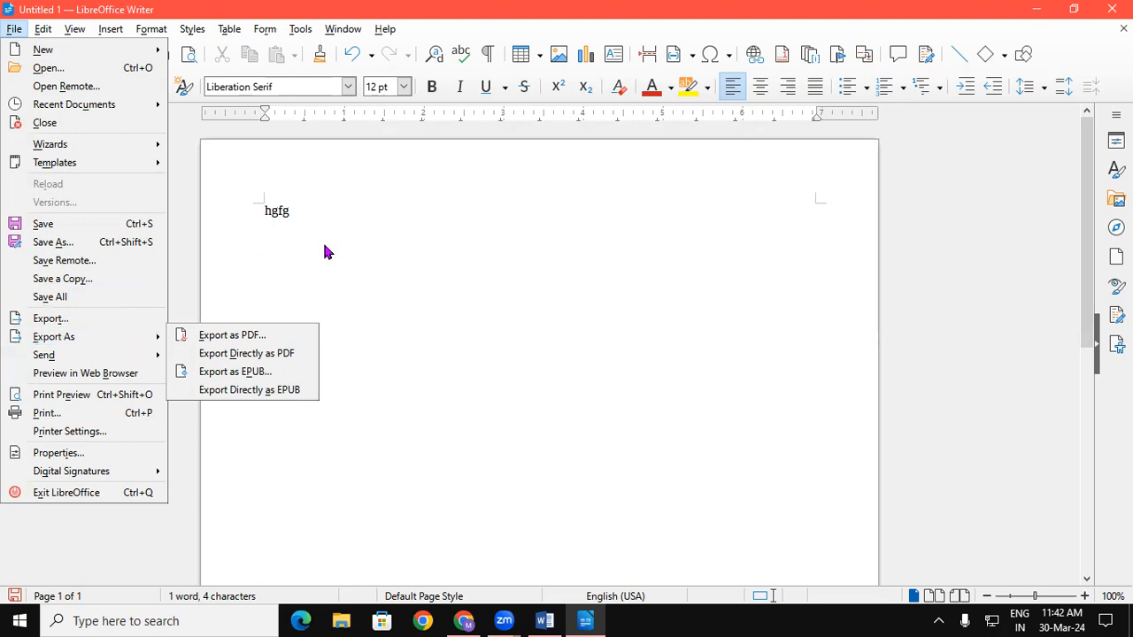
{"action": "left_click", "coordinate": [471, 216]}
{"action": "left_click", "coordinate": [15, 56]}
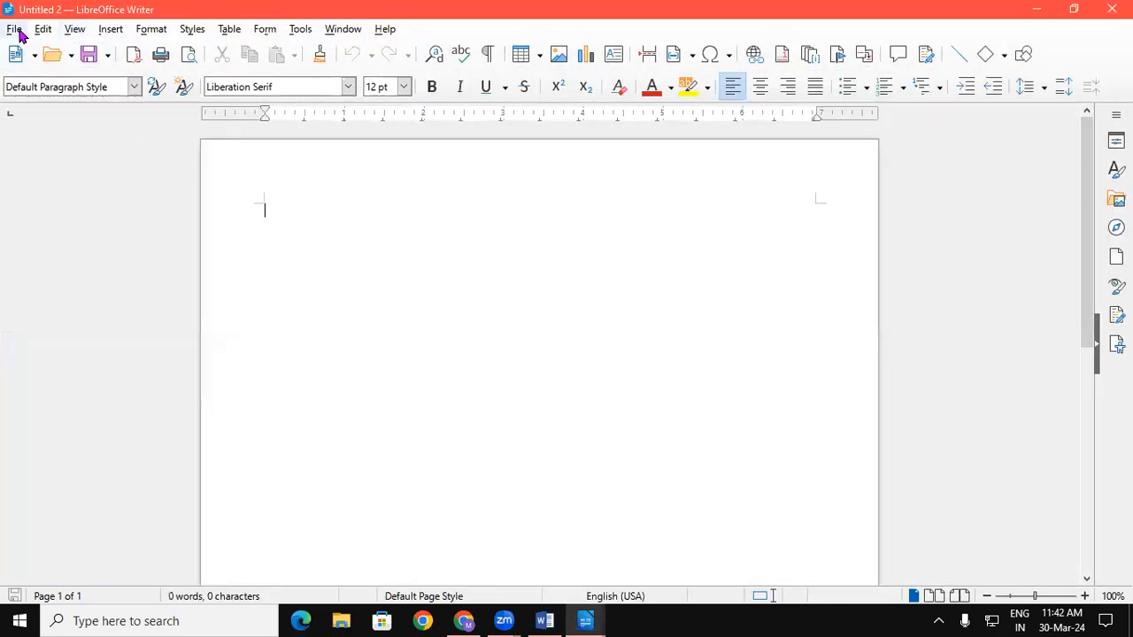
Examine the file commands and the editing commands, including the Track Changes options, without running any of them
{"action": "left_click", "coordinate": [15, 29]}
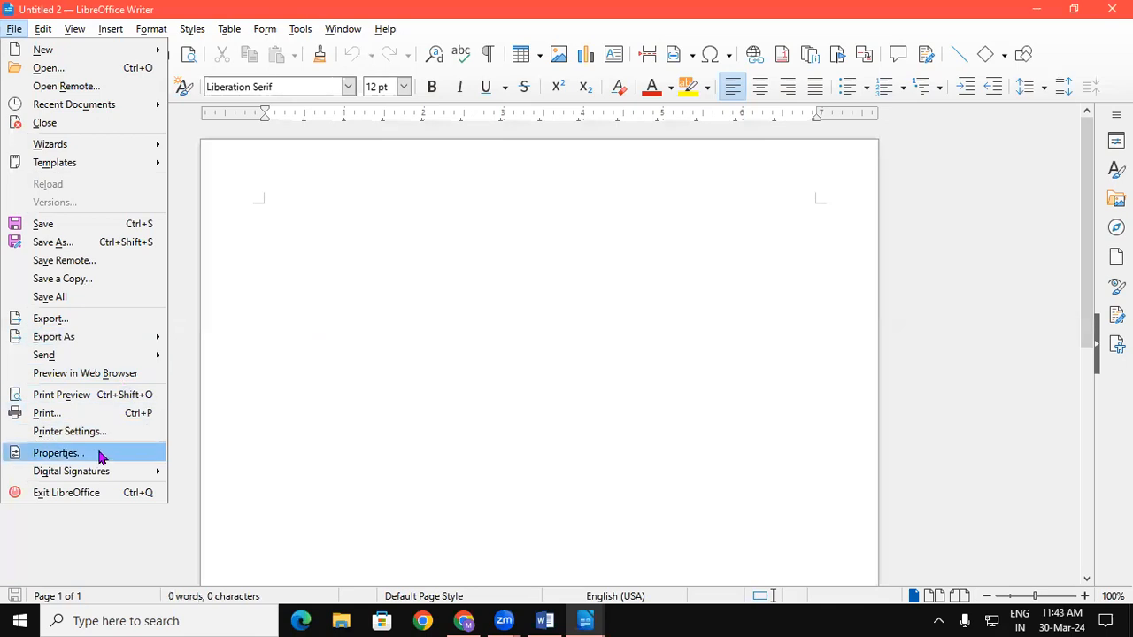
{"action": "left_click", "coordinate": [344, 253]}
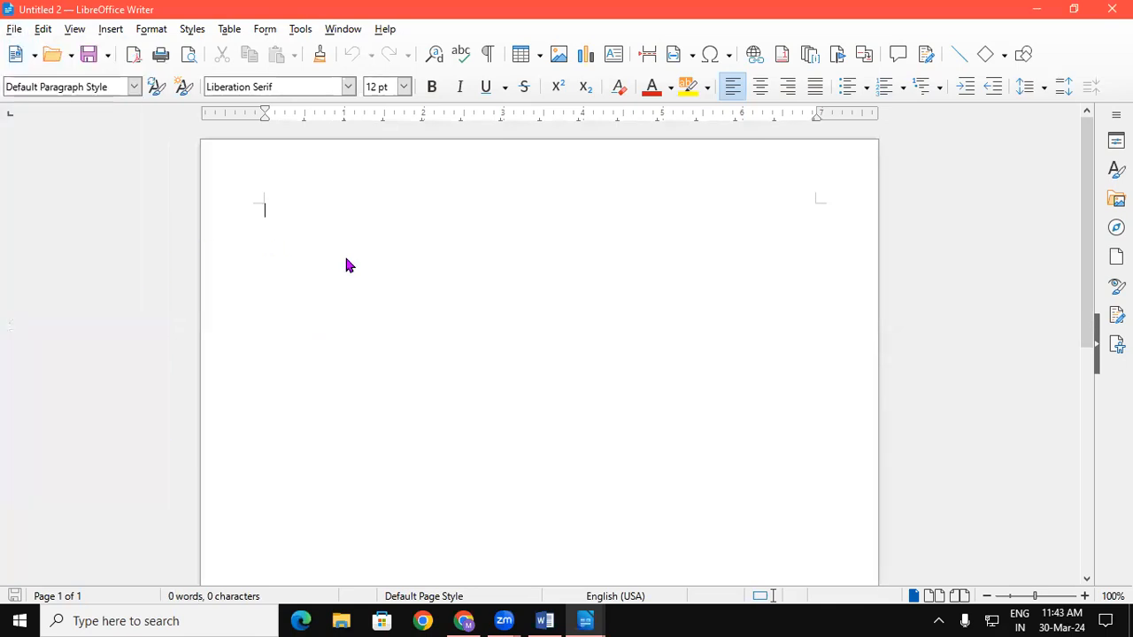
{"action": "left_click", "coordinate": [14, 28]}
{"action": "mouse_move", "coordinate": [46, 478]}
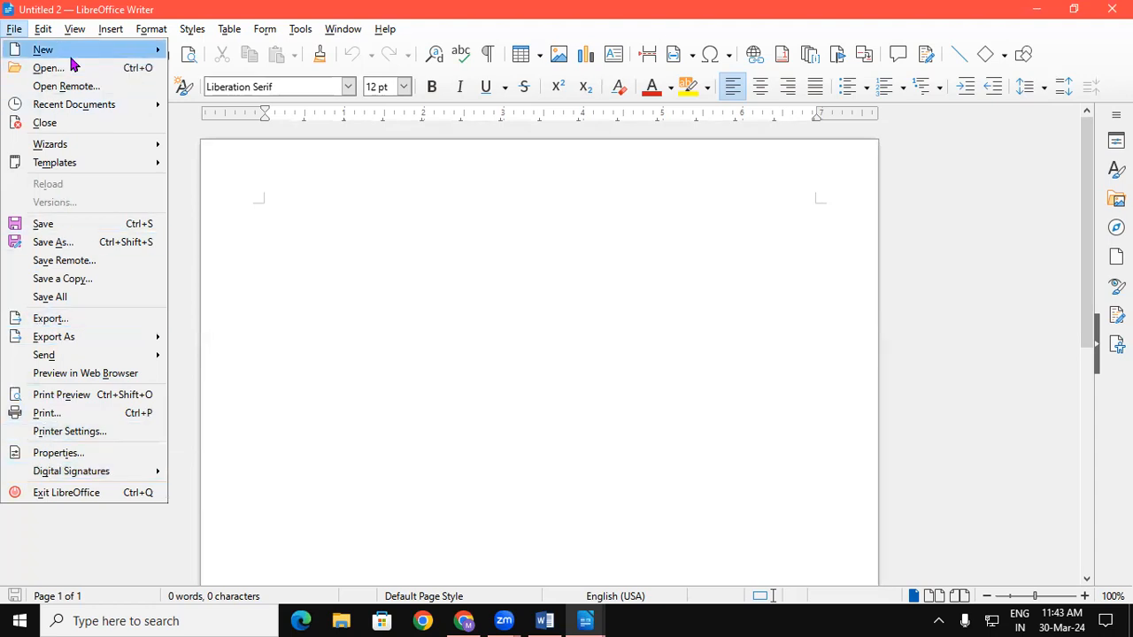
{"action": "mouse_move", "coordinate": [45, 49]}
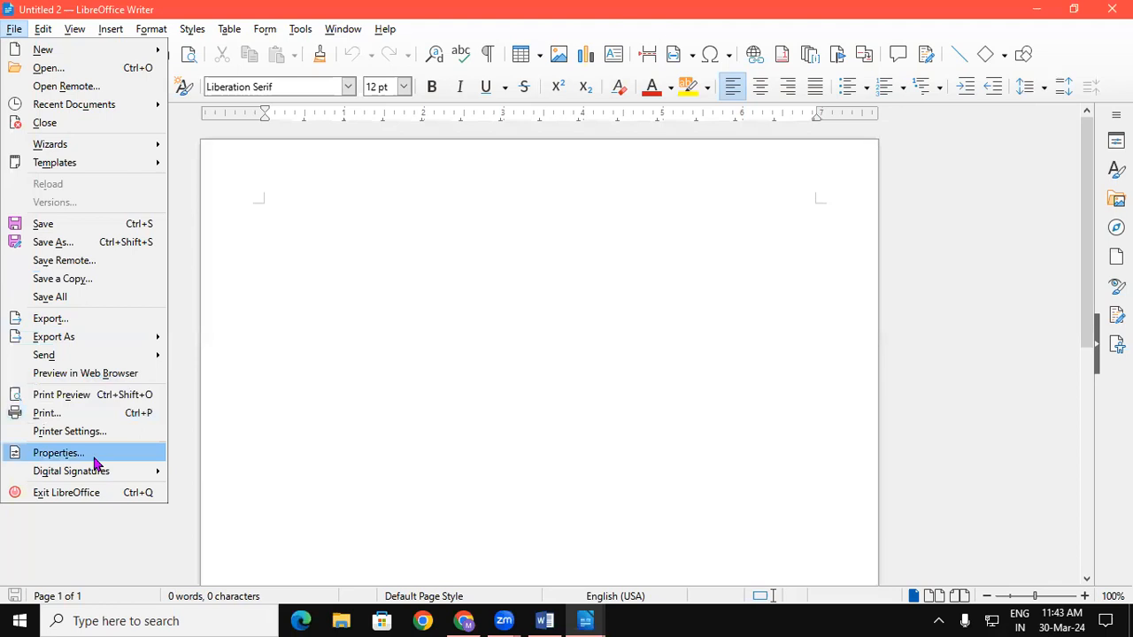
{"action": "mouse_move", "coordinate": [45, 29]}
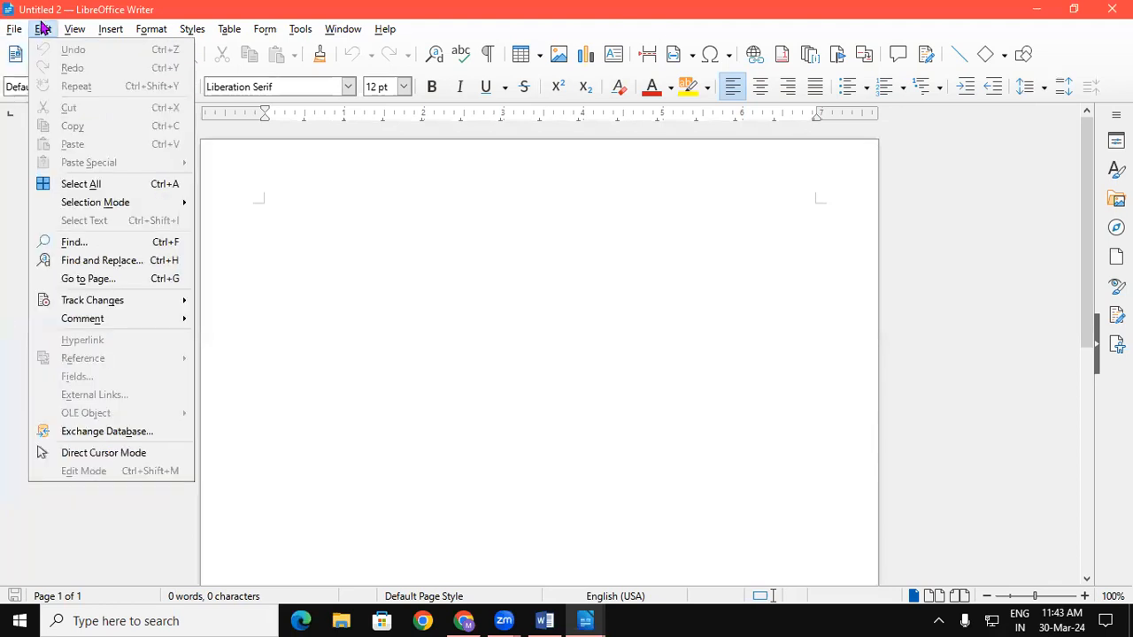
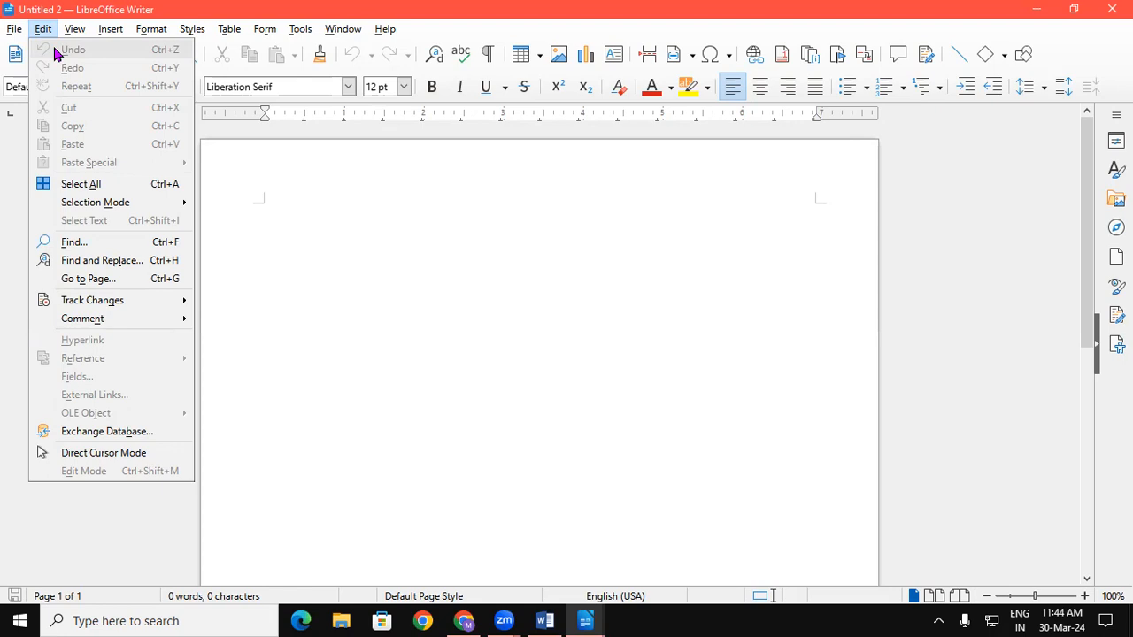
{"action": "mouse_move", "coordinate": [163, 300]}
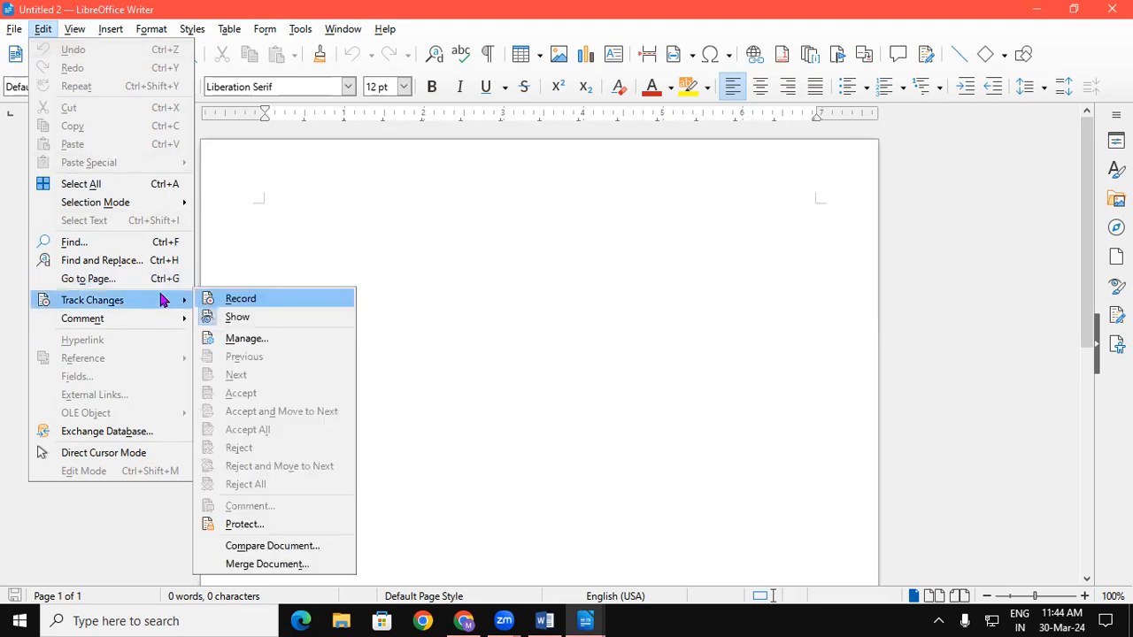
{"action": "left_click", "coordinate": [512, 278]}
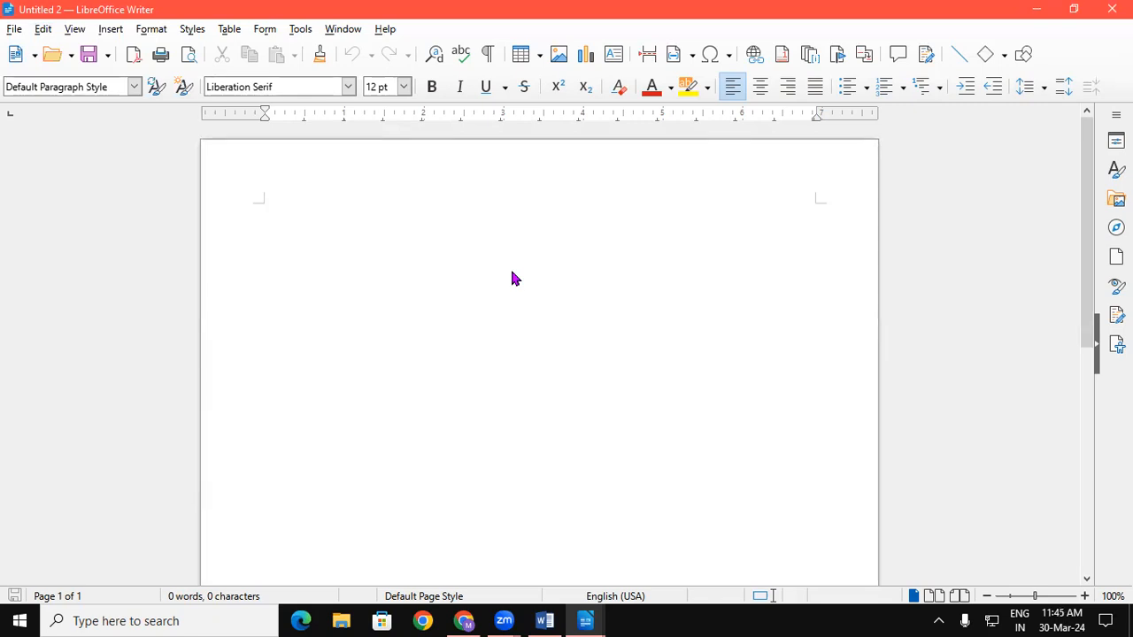
{"action": "left_click", "coordinate": [41, 32]}
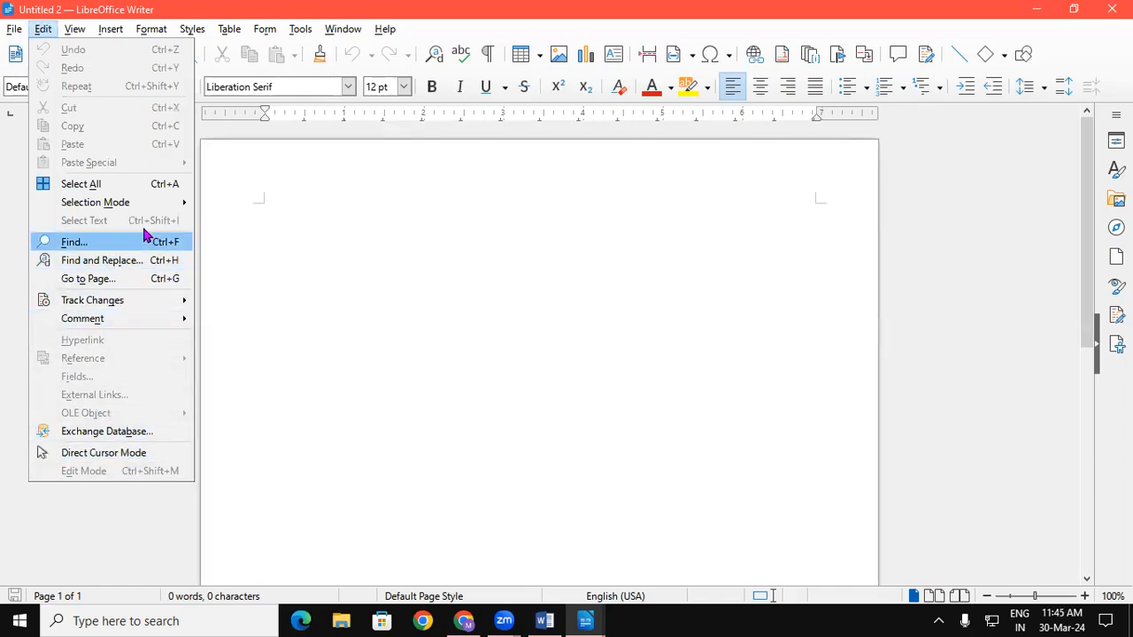
{"action": "left_click", "coordinate": [42, 29]}
Examine the list of available toolbars and the status bar of the blank document without changing the display
{"action": "left_click", "coordinate": [70, 29]}
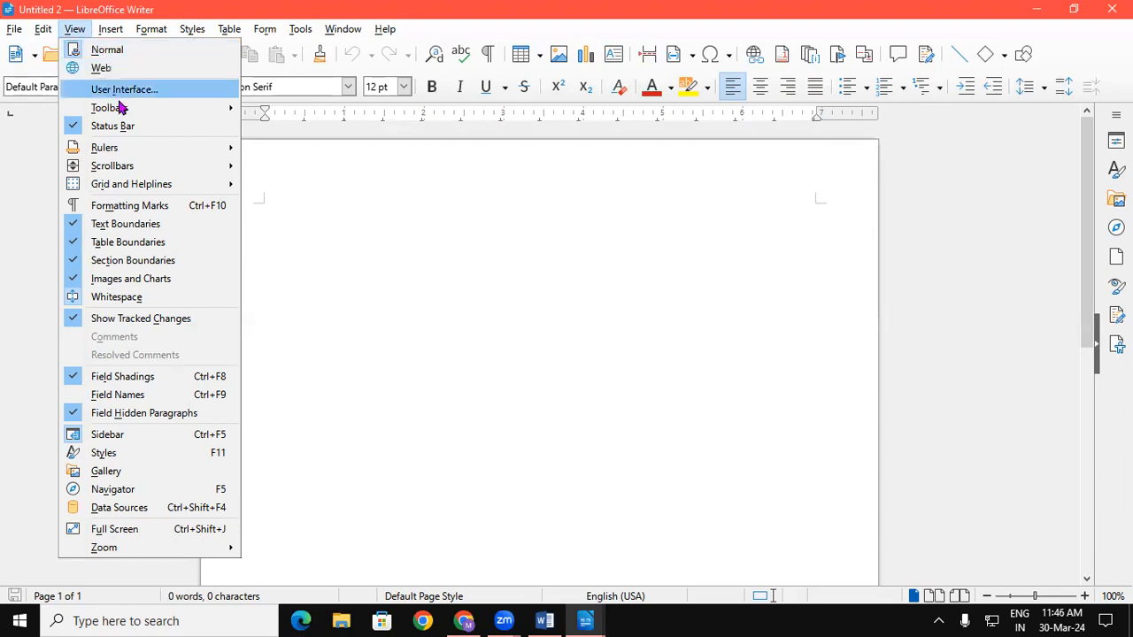
{"action": "mouse_move", "coordinate": [122, 107]}
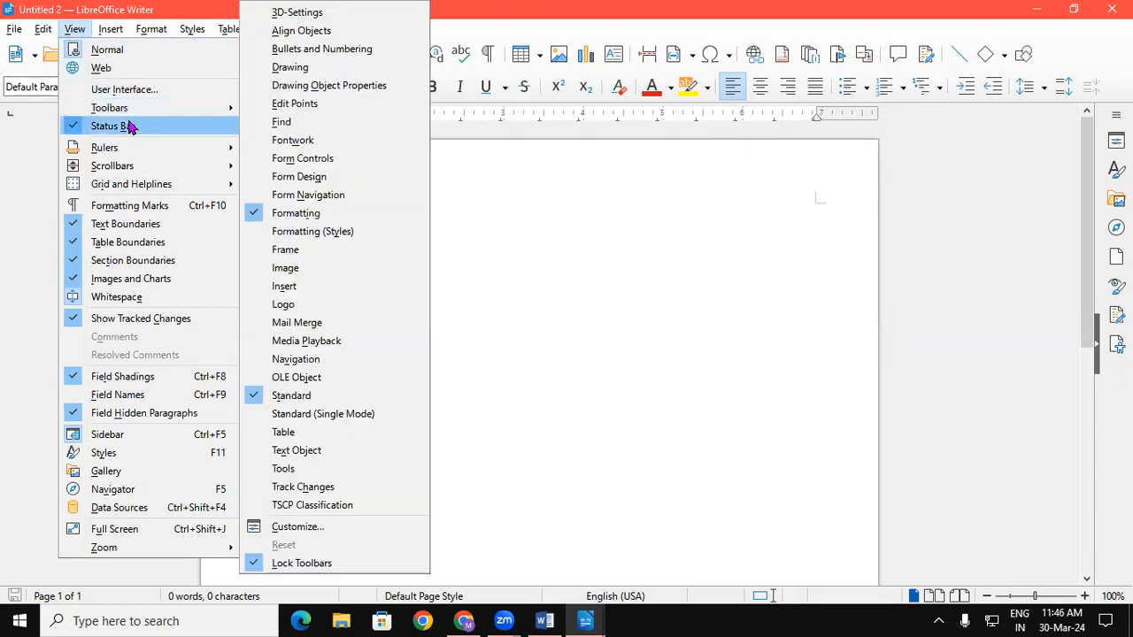
{"action": "left_click", "coordinate": [398, 197]}
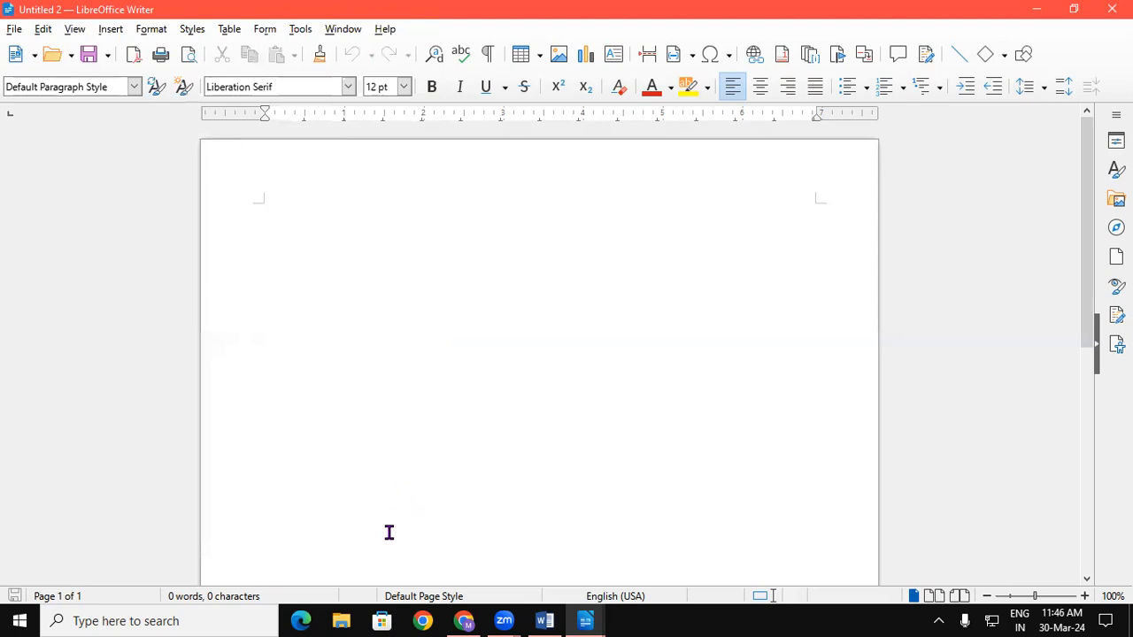
{"action": "left_click", "coordinate": [231, 607]}
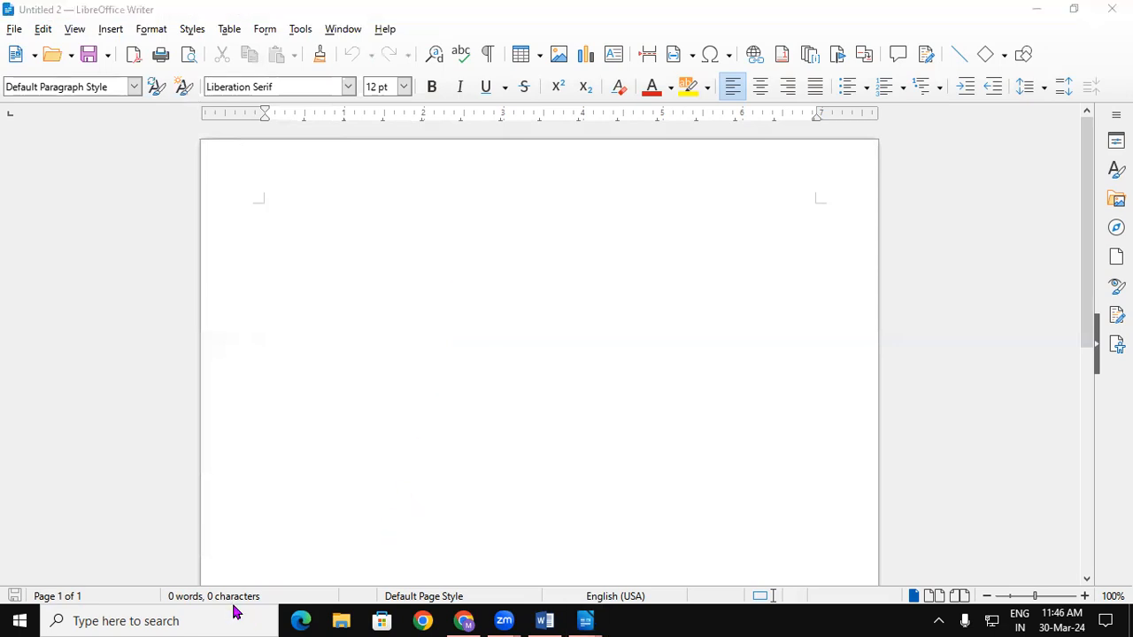
{"action": "left_click", "coordinate": [360, 213]}
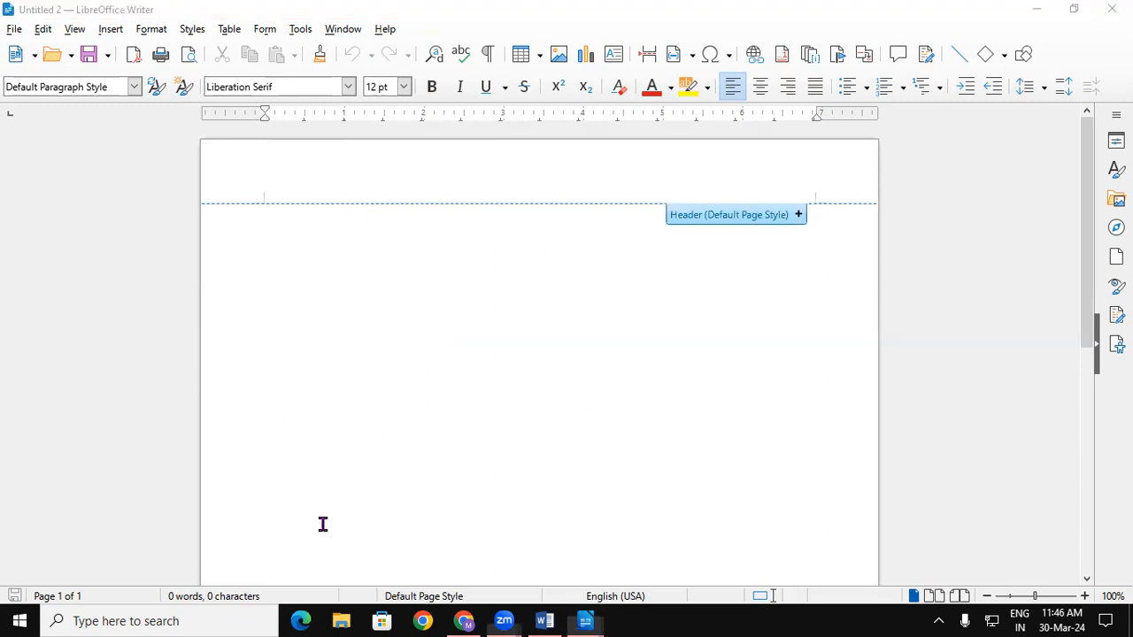
{"action": "left_click", "coordinate": [356, 435]}
Hide the status bar and show it again
{"action": "left_click", "coordinate": [74, 29]}
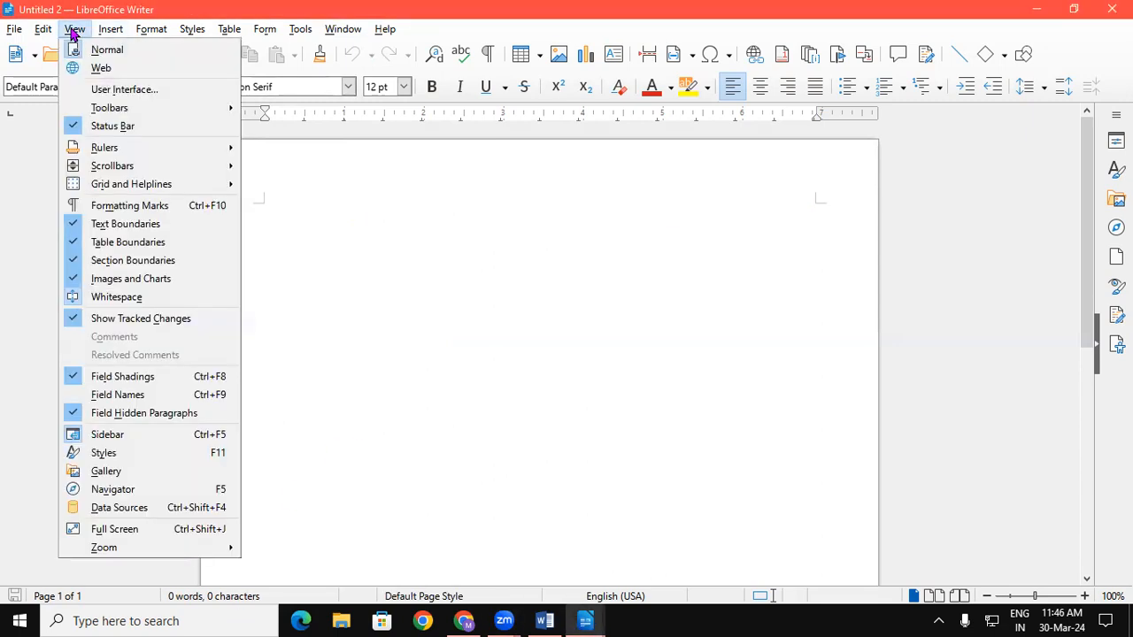
{"action": "left_click", "coordinate": [80, 127]}
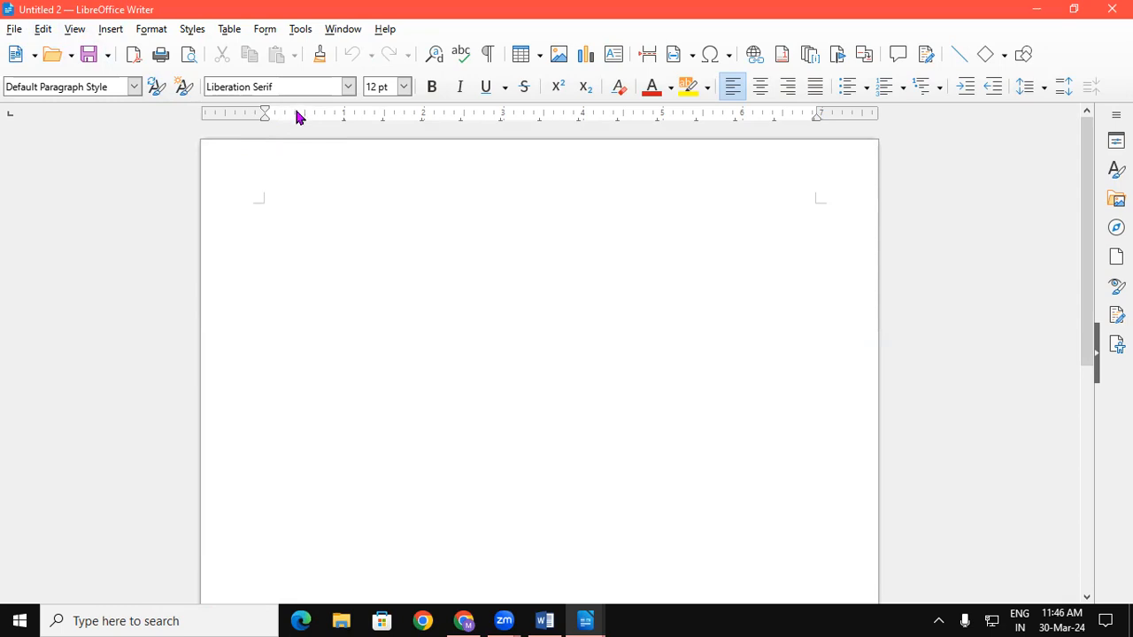
{"action": "left_click", "coordinate": [76, 30]}
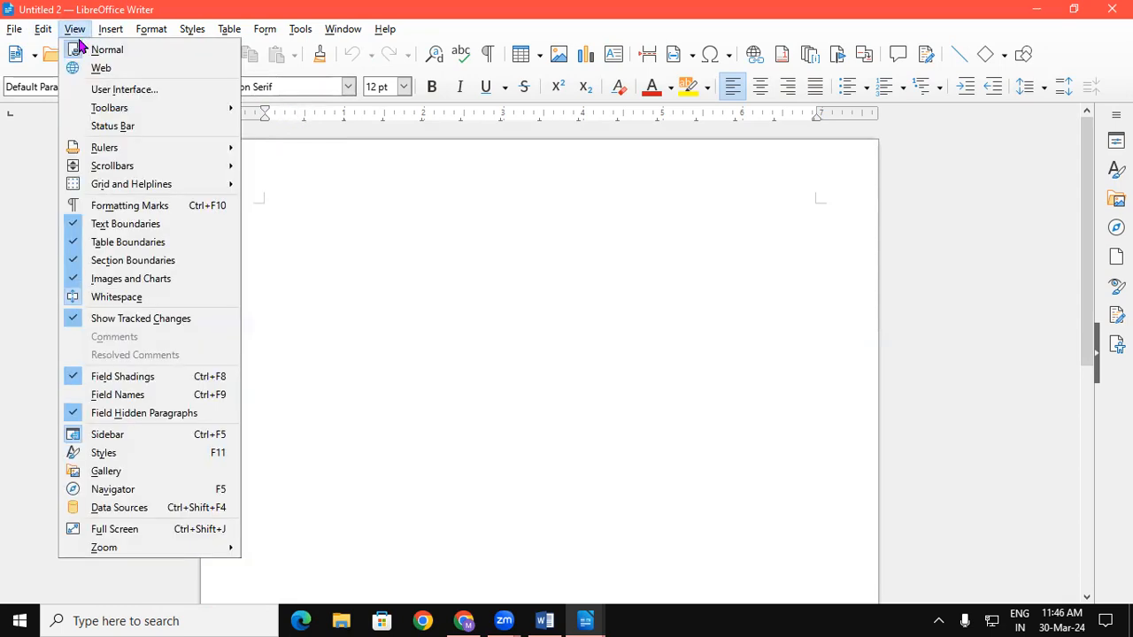
{"action": "mouse_move", "coordinate": [115, 158]}
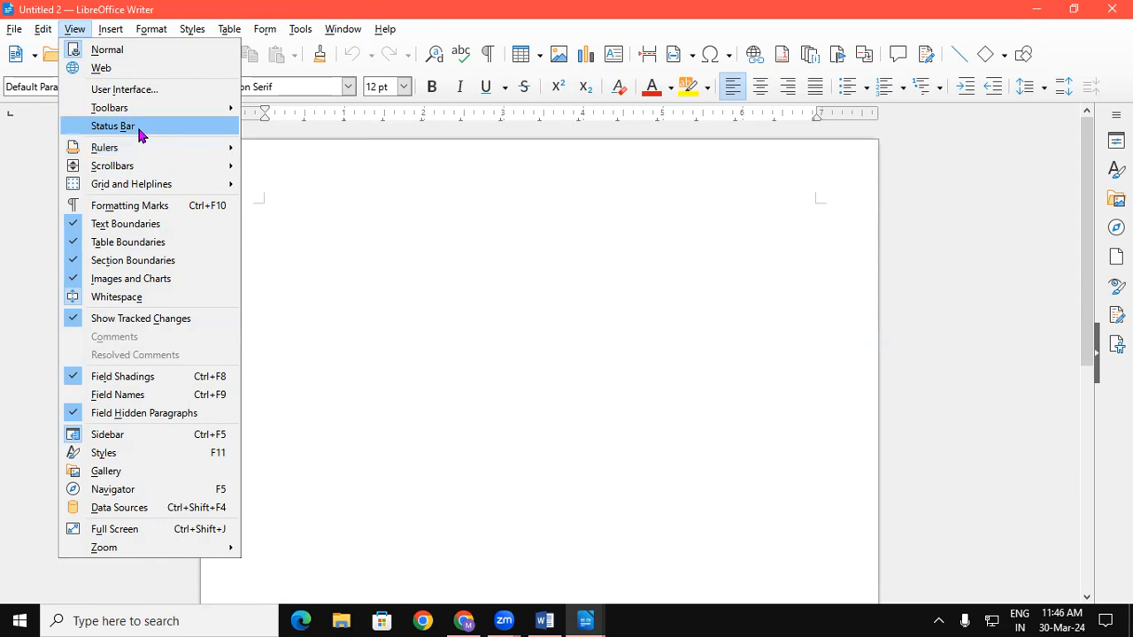
{"action": "left_click", "coordinate": [139, 126]}
Show the vertical ruler and hide it again
{"action": "left_click", "coordinate": [74, 29]}
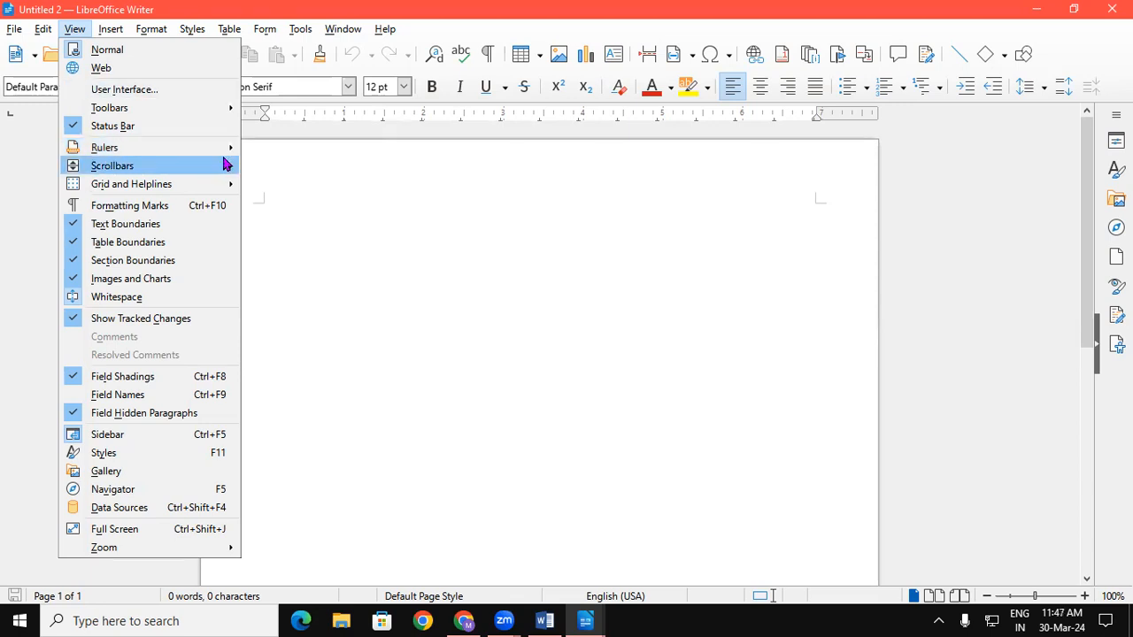
{"action": "mouse_move", "coordinate": [228, 148]}
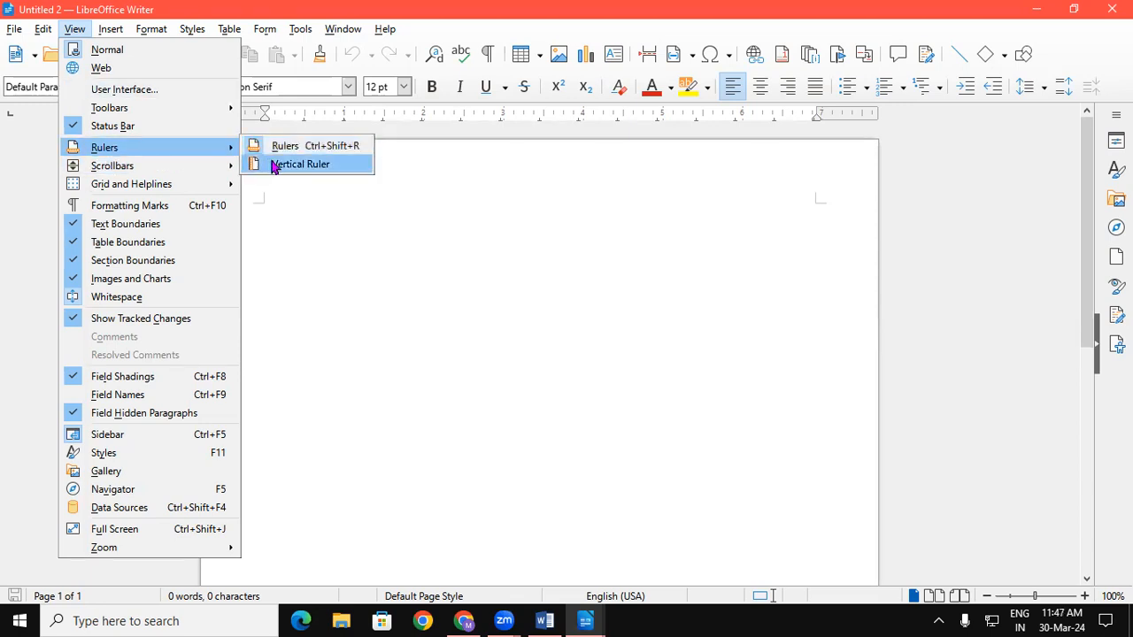
{"action": "left_click", "coordinate": [299, 164]}
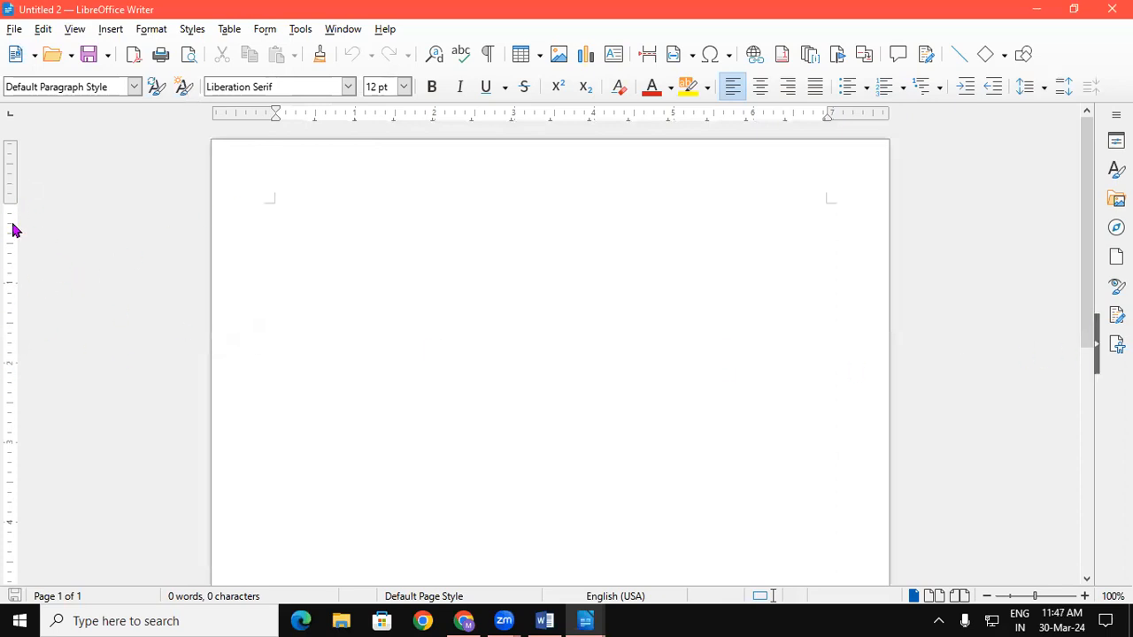
{"action": "left_click", "coordinate": [77, 32]}
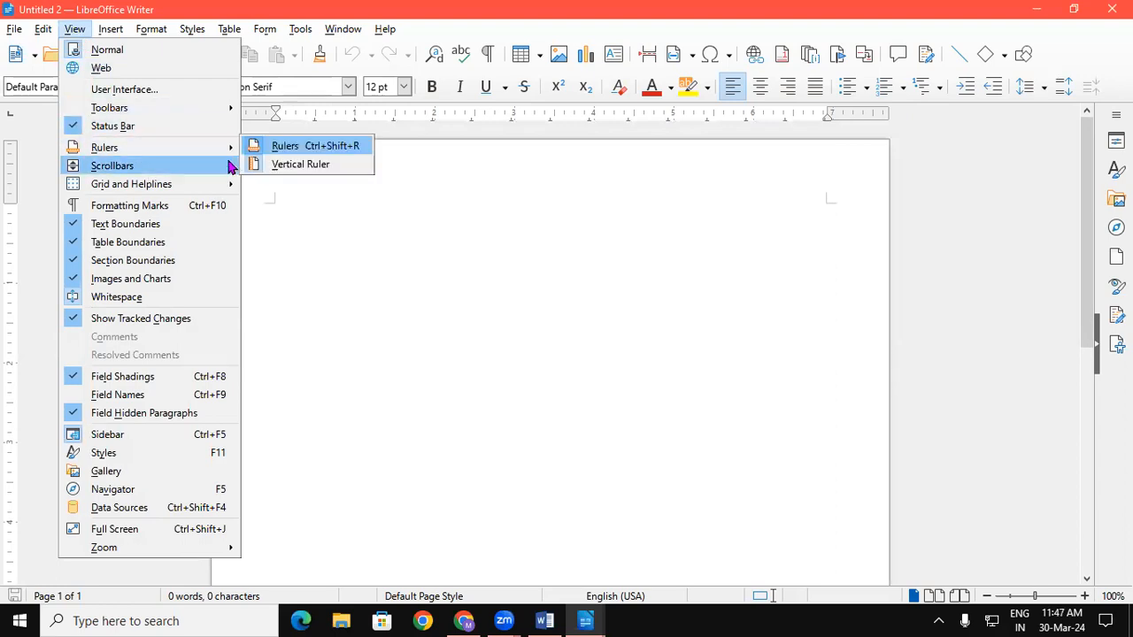
{"action": "left_click", "coordinate": [274, 163]}
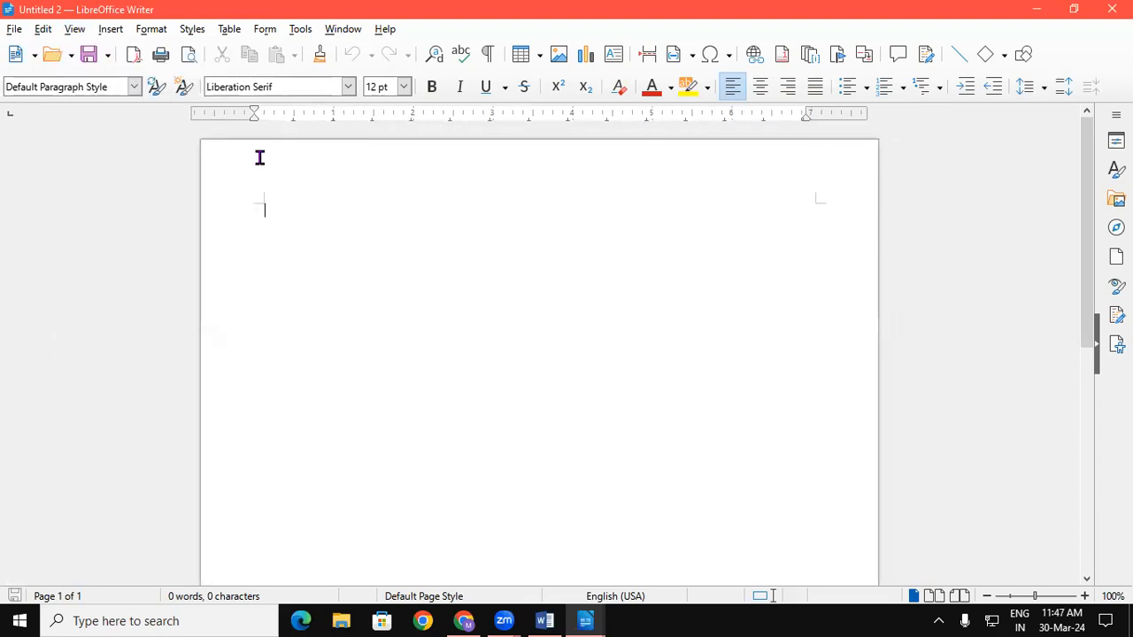
Examine the remaining view commands, including Data Sources, Full Screen and Zoom, without changing the display
{"action": "left_click", "coordinate": [76, 29]}
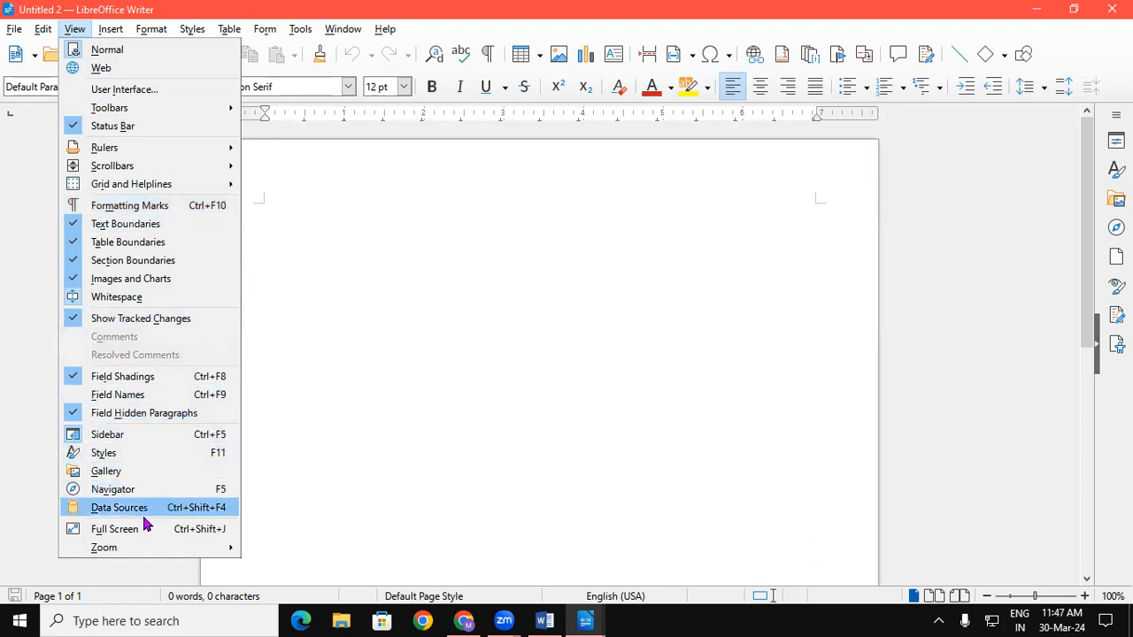
{"action": "left_click", "coordinate": [672, 381]}
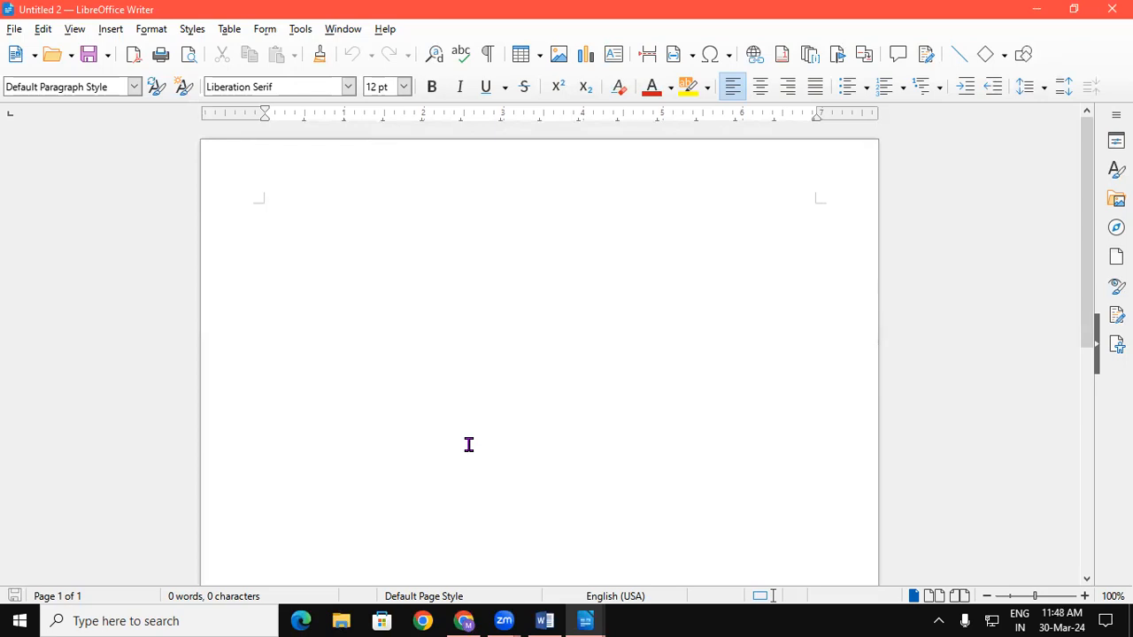
{"action": "left_click", "coordinate": [75, 30]}
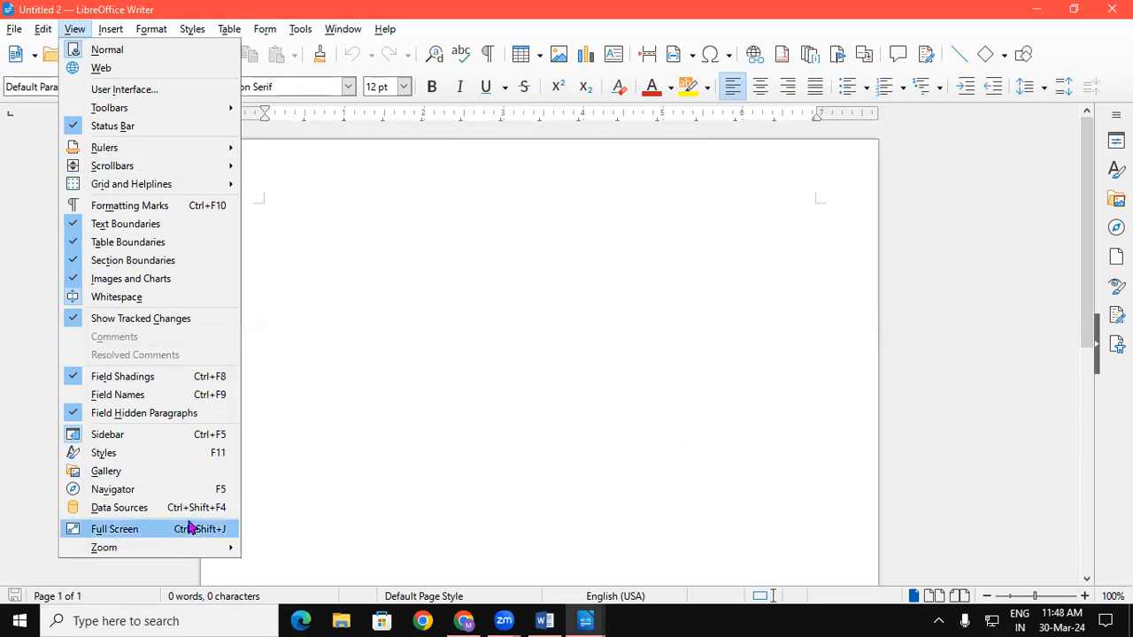
{"action": "left_click", "coordinate": [404, 260]}
Examine the insert commands and the styles in the Fontwork Gallery without inserting anything into the blank document
{"action": "left_click", "coordinate": [108, 30]}
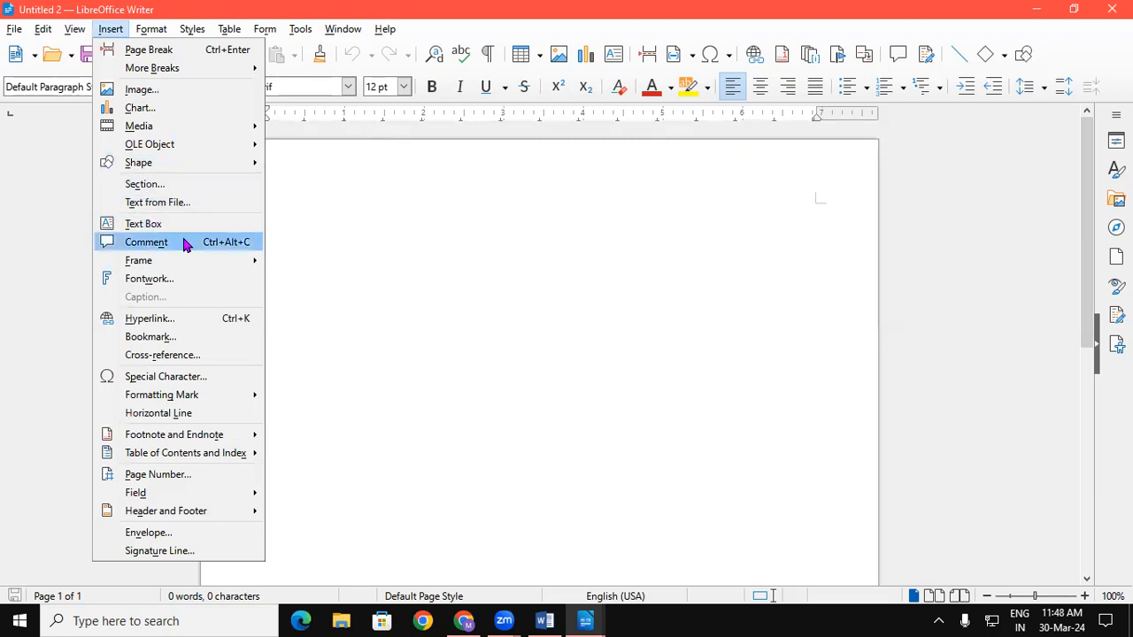
{"action": "left_click", "coordinate": [179, 285]}
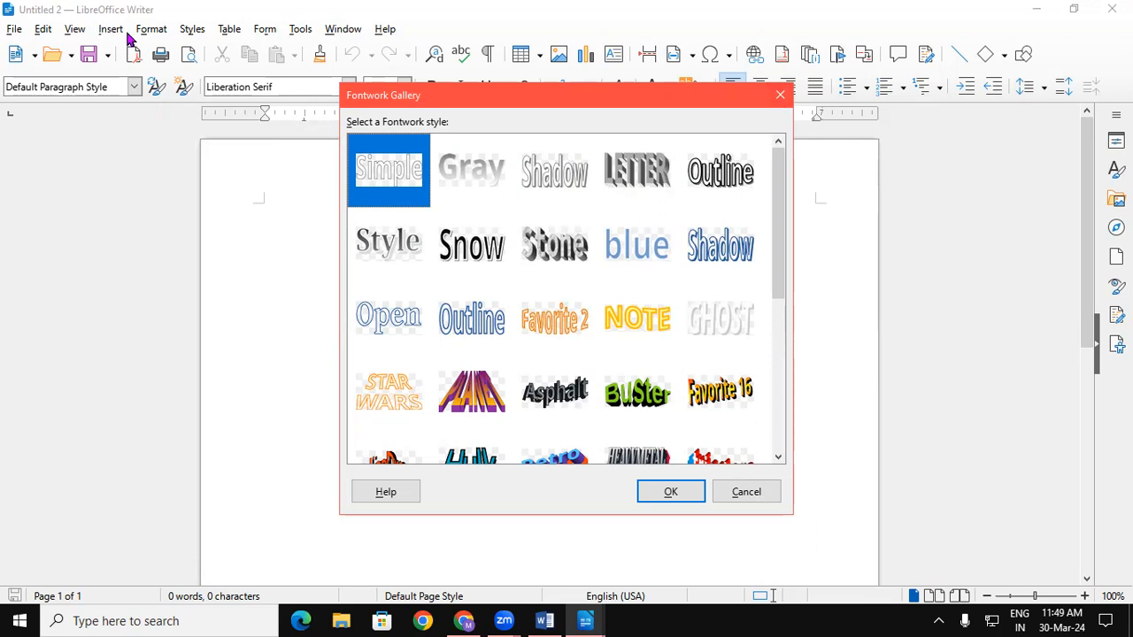
{"action": "left_click", "coordinate": [779, 95]}
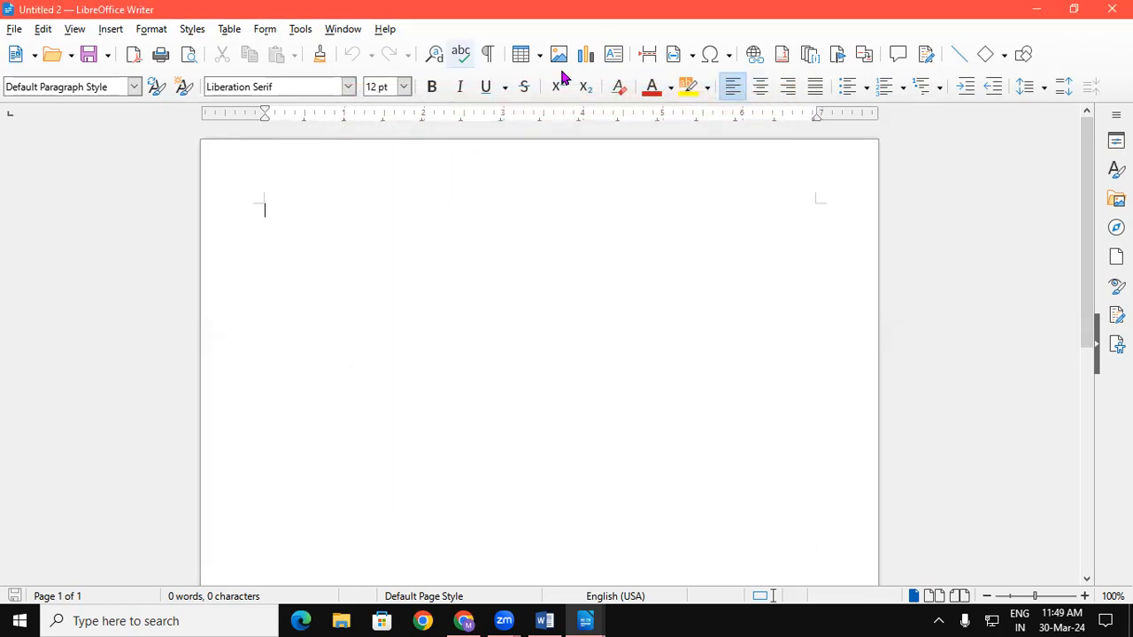
{"action": "left_click", "coordinate": [109, 32]}
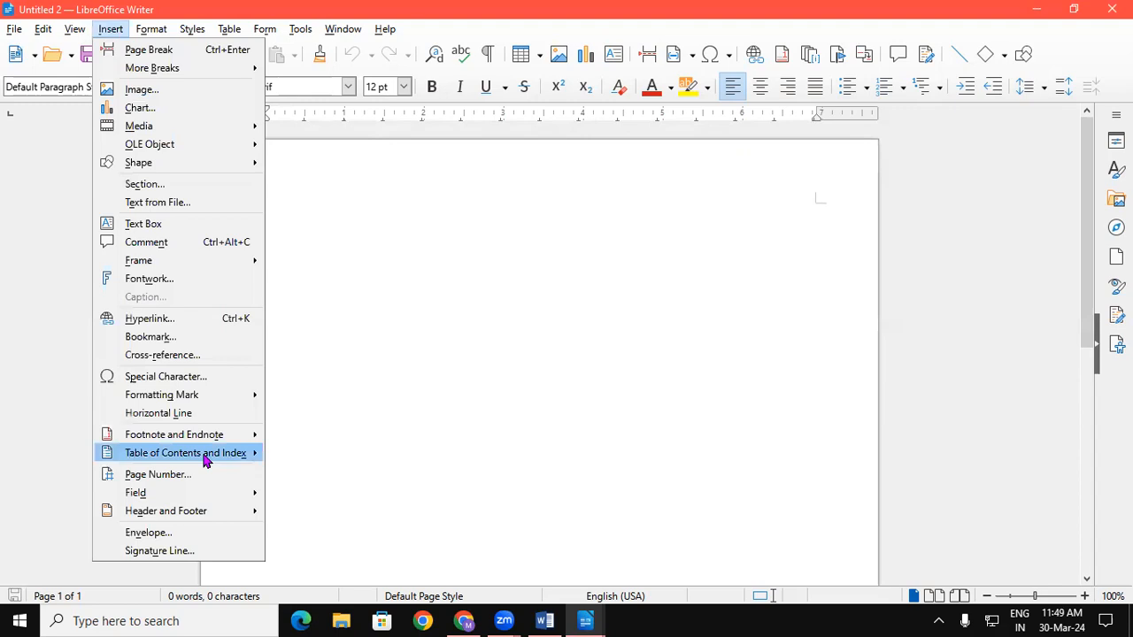
{"action": "left_click", "coordinate": [617, 254]}
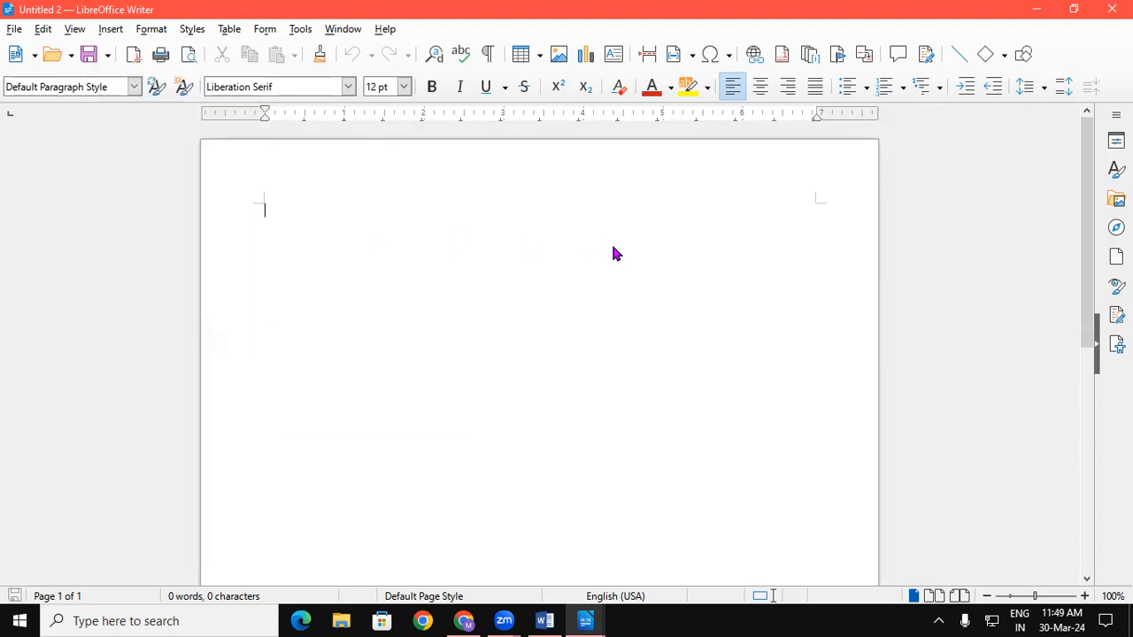